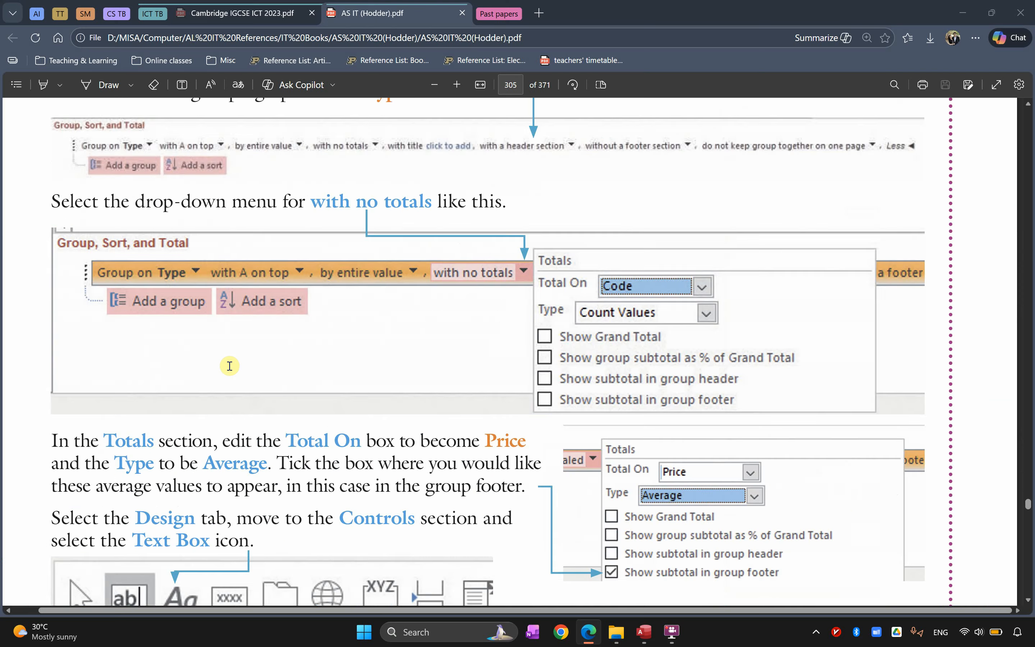
Read the Task 10z grouping example and the Activity 10l report requirements in the AS IT (Hodder) PDF.
scroll(288, 332, "up", 3)
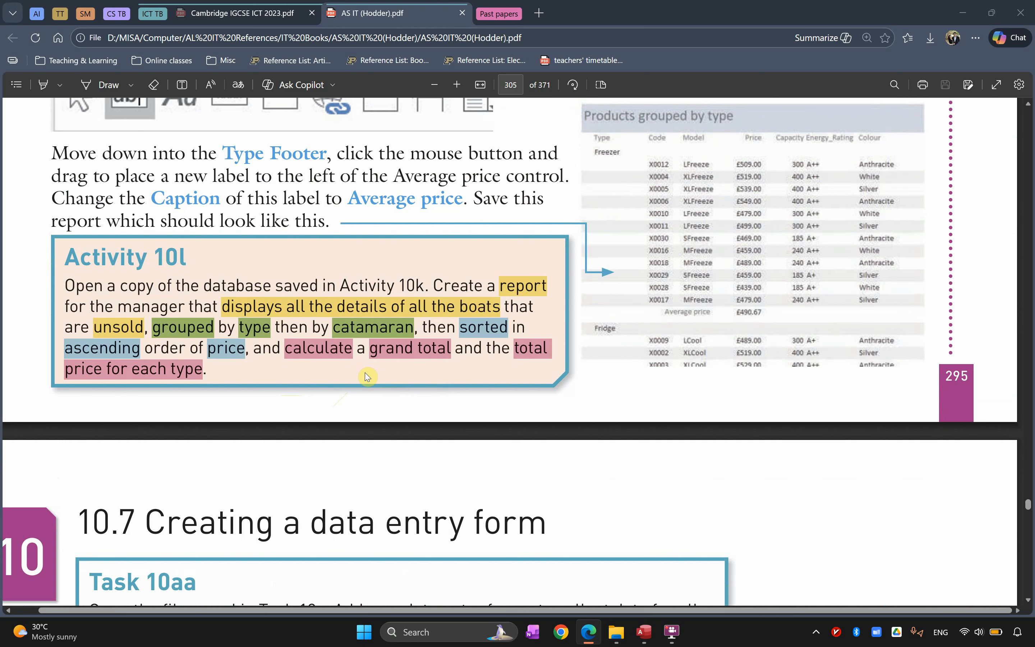
scroll(367, 377, "up", 15)
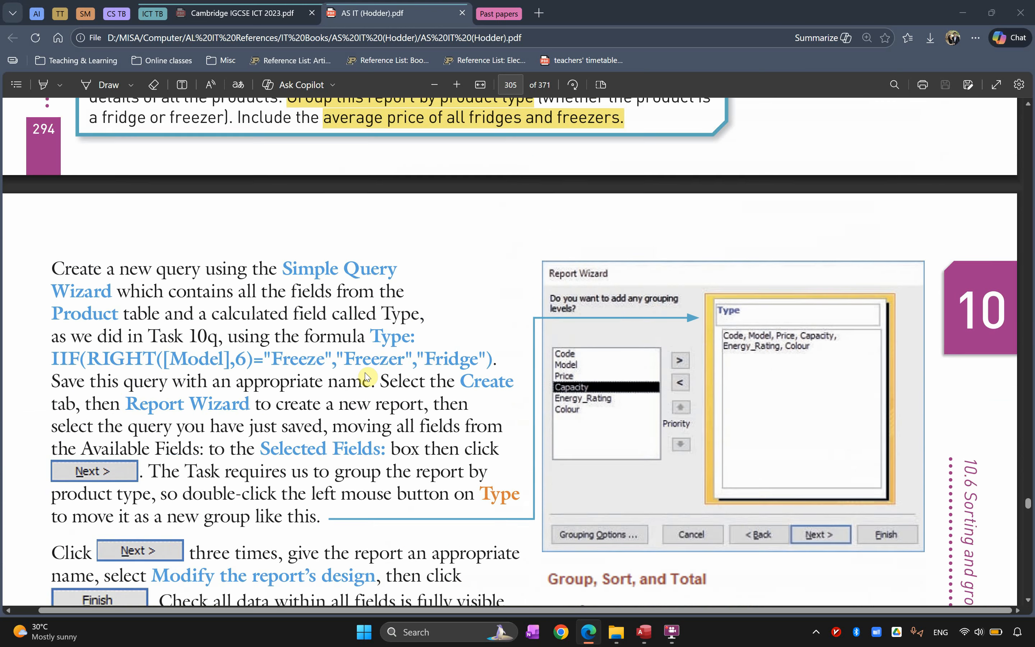
scroll(366, 376, "up", 3)
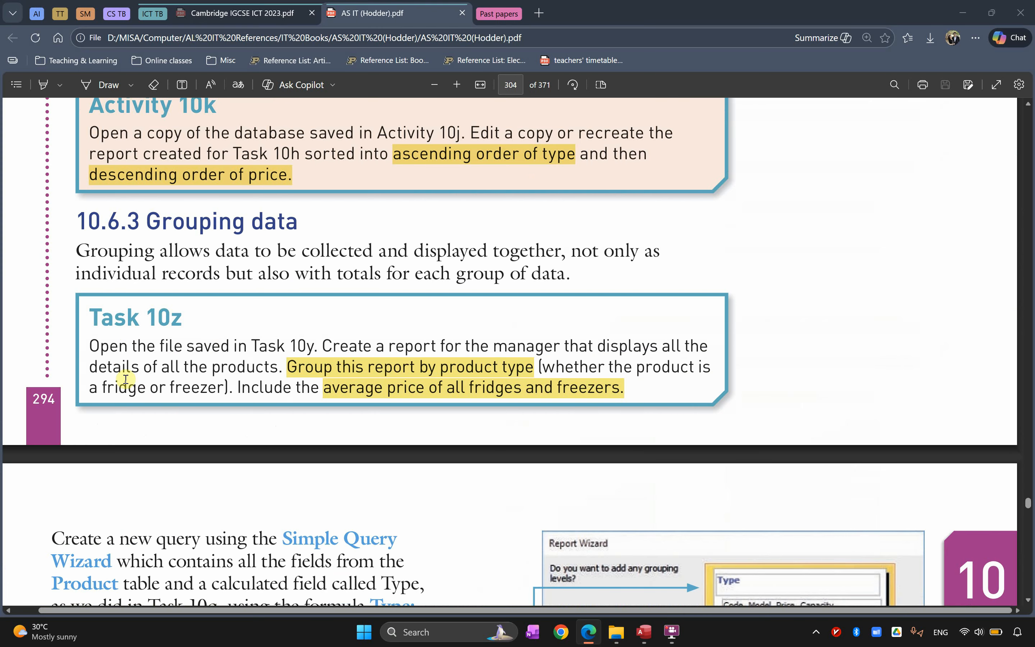
scroll(249, 418, "down", 14)
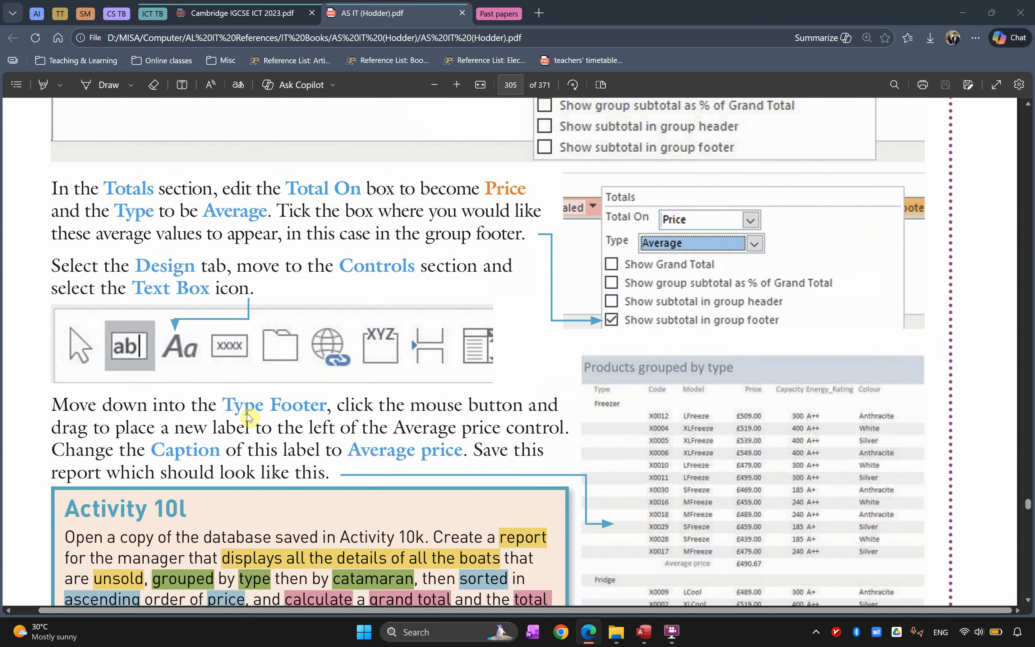
scroll(248, 417, "down", 7)
scroll(513, 372, "up", 3)
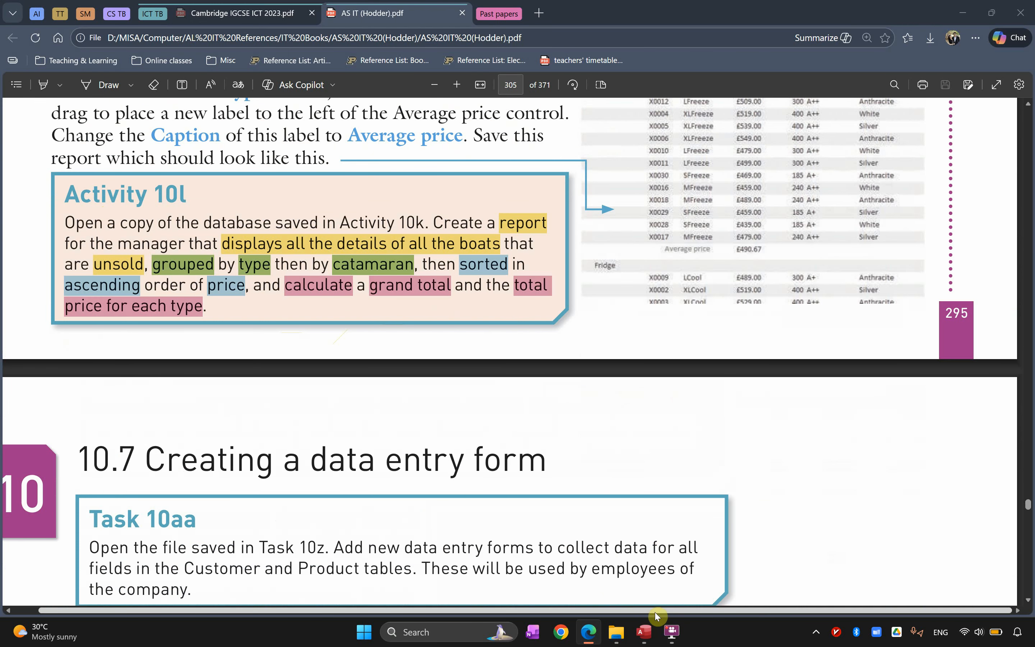
left_click(646, 627)
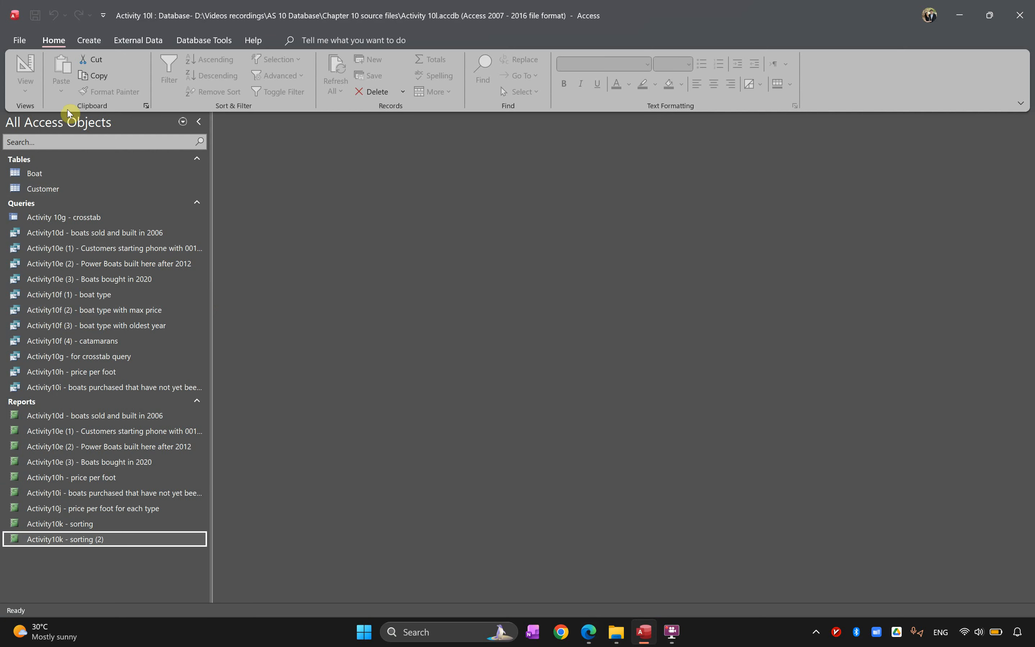
key("alt+Tab")
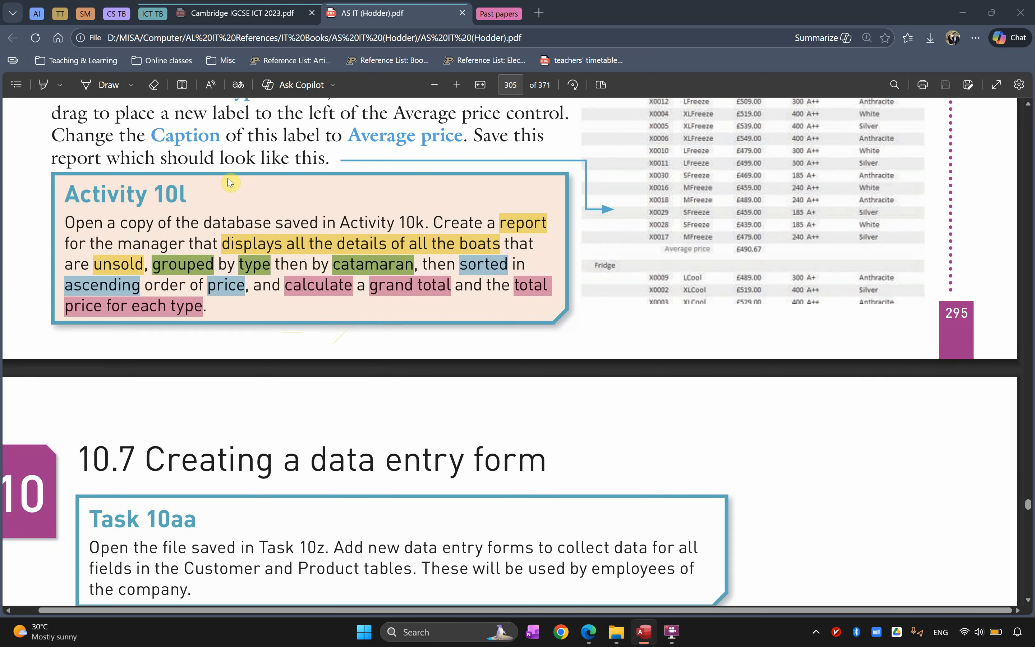
Switch to Access and create a new query in design view with the Boat table, enlarging its field list to show every field.
key("alt+Tab")
left_click(89, 40)
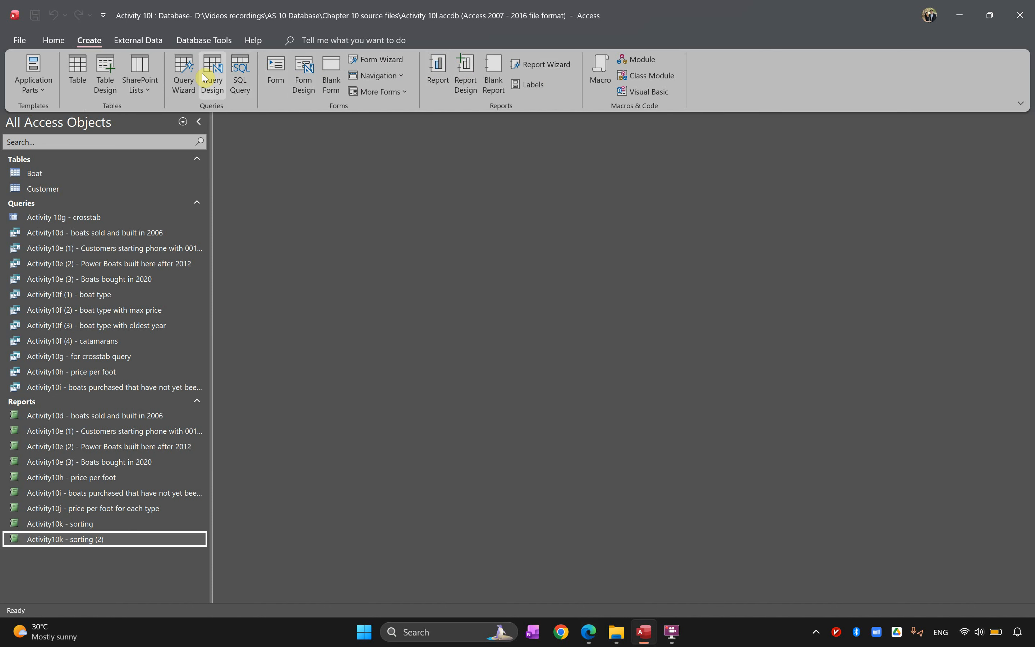
left_click(218, 70)
double_click(904, 201)
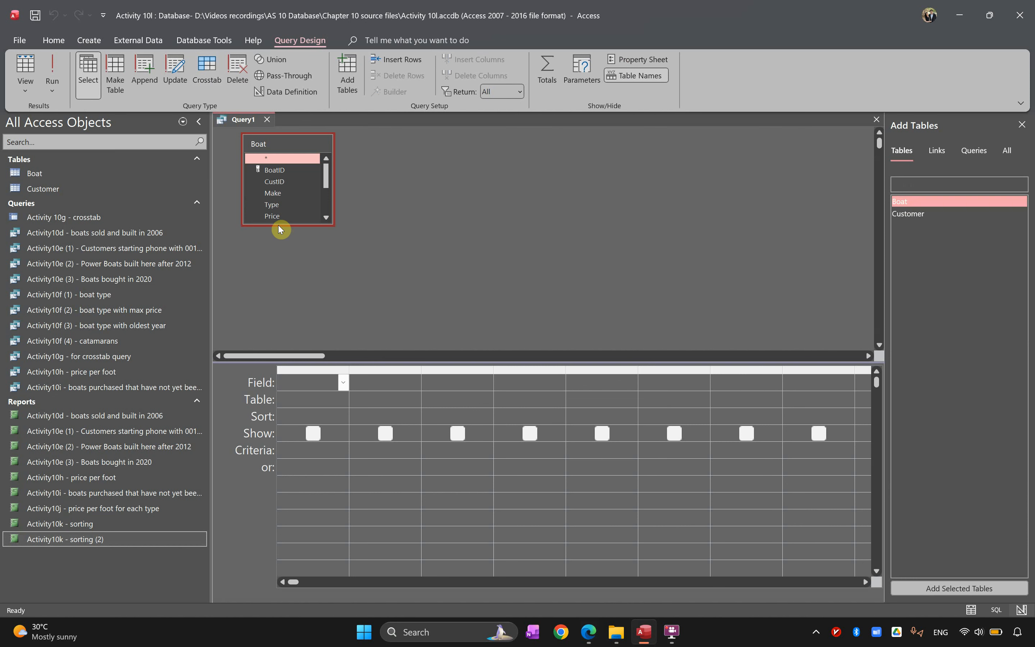
left_click_drag(278, 226, 280, 307)
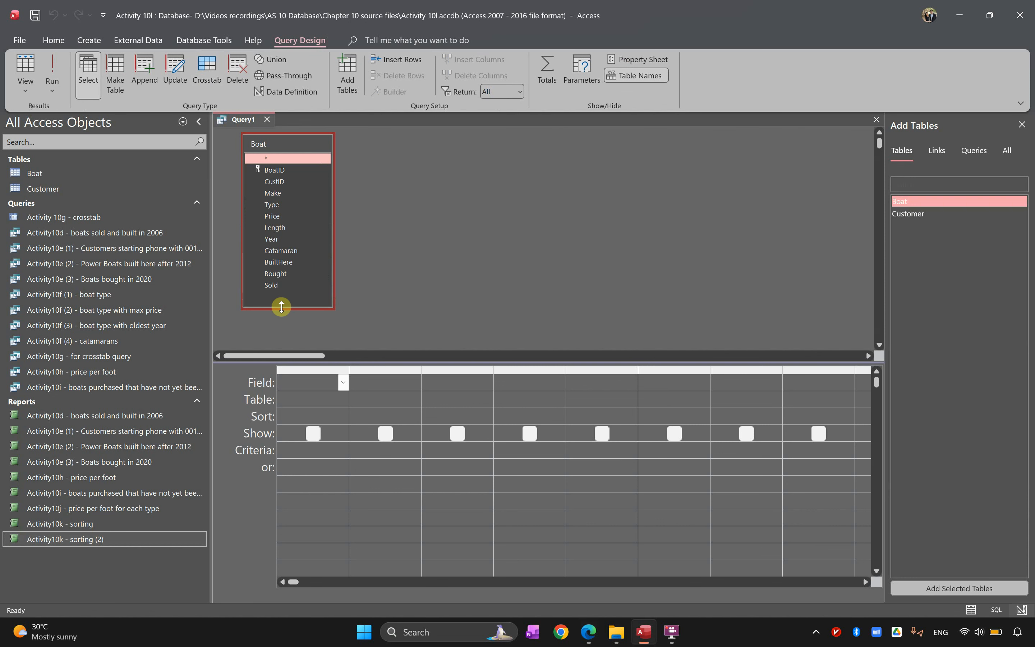
Add all Boat fields from BoatID through Sold to the query grid in table order, and close the table picker.
double_click(275, 169)
double_click(275, 182)
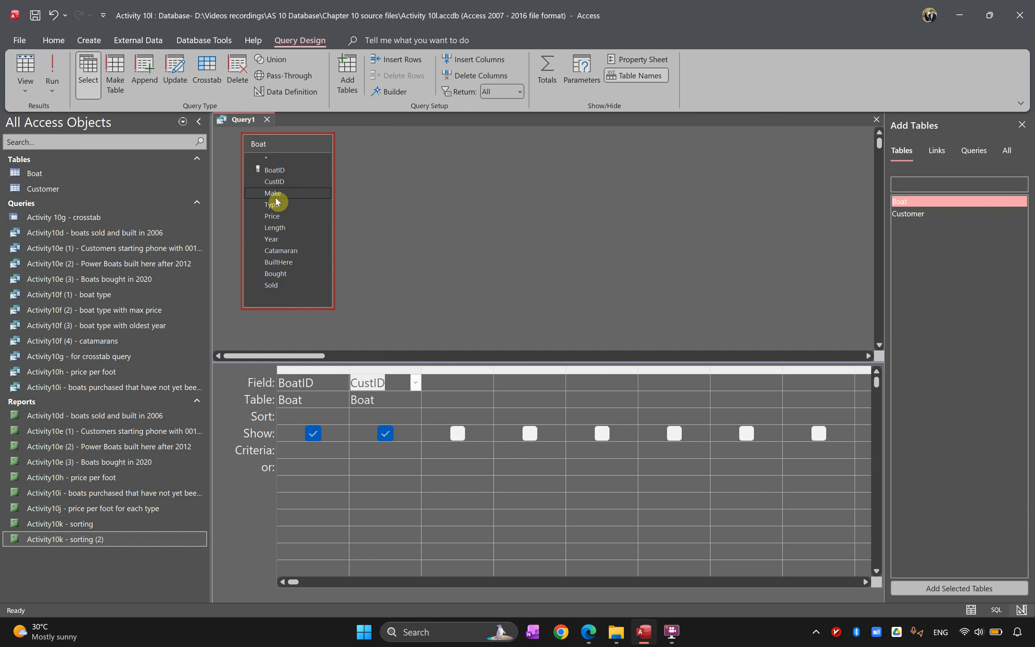
double_click(272, 193)
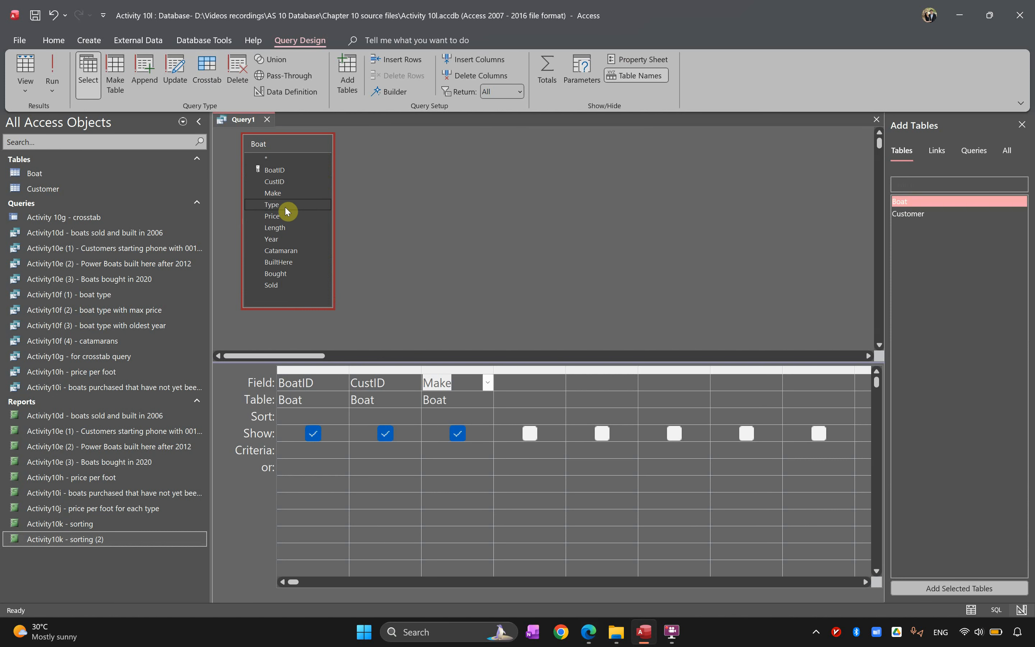
double_click(285, 205)
double_click(283, 216)
double_click(284, 228)
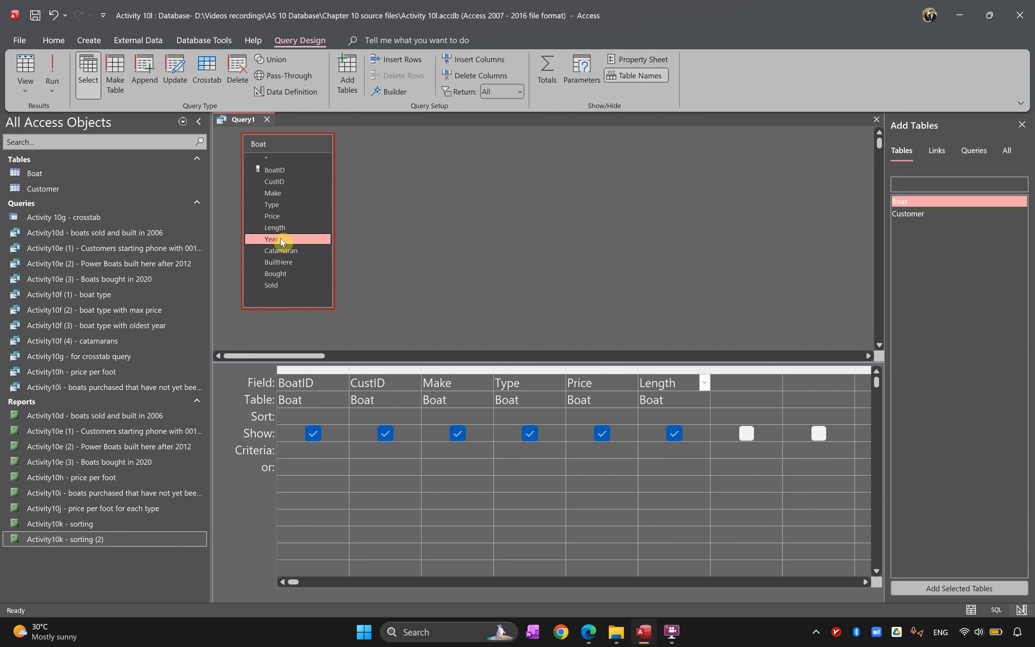
double_click(274, 239)
double_click(281, 250)
double_click(279, 262)
double_click(278, 273)
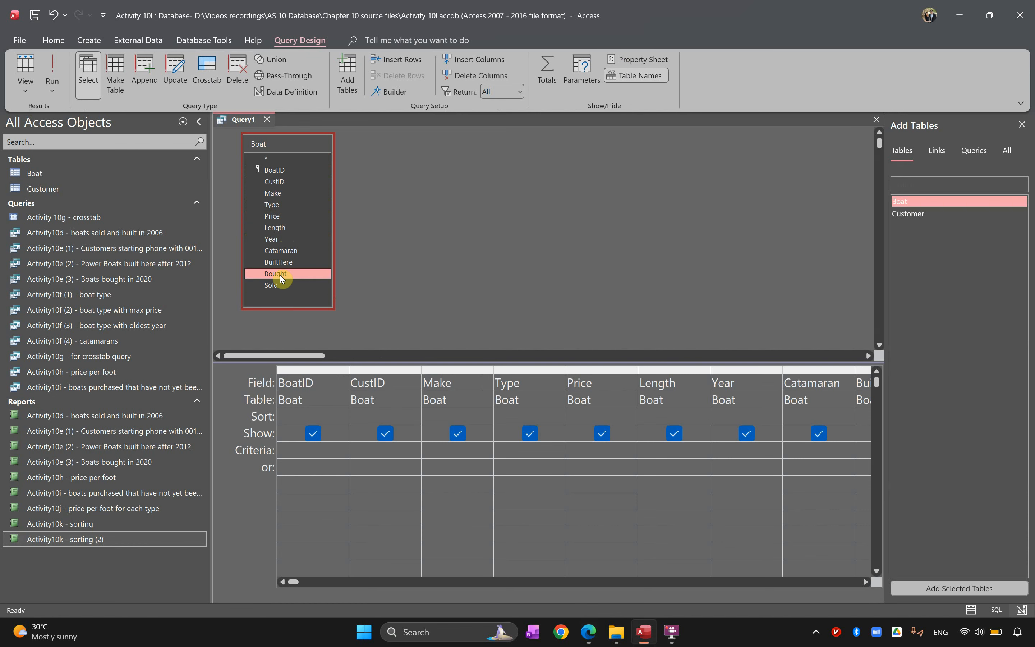
double_click(273, 285)
left_click(1021, 124)
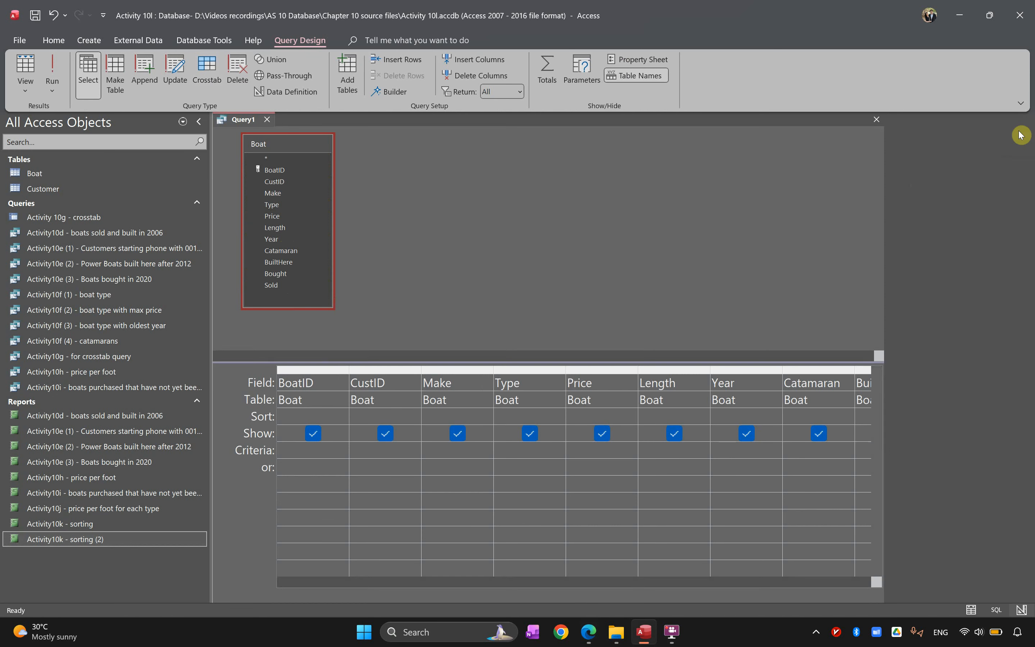
Recheck the Activity 10l requirements in the PDF, and run the query to compare the CustID and Sold values of sold boats.
key("alt+Tab")
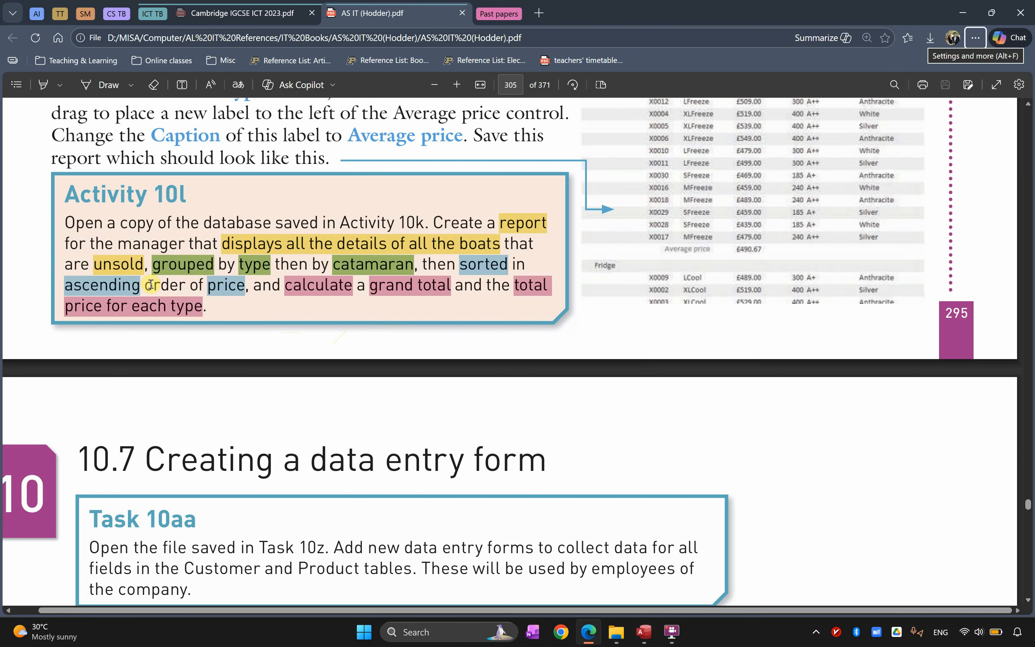
key("alt+Tab")
left_click(63, 60)
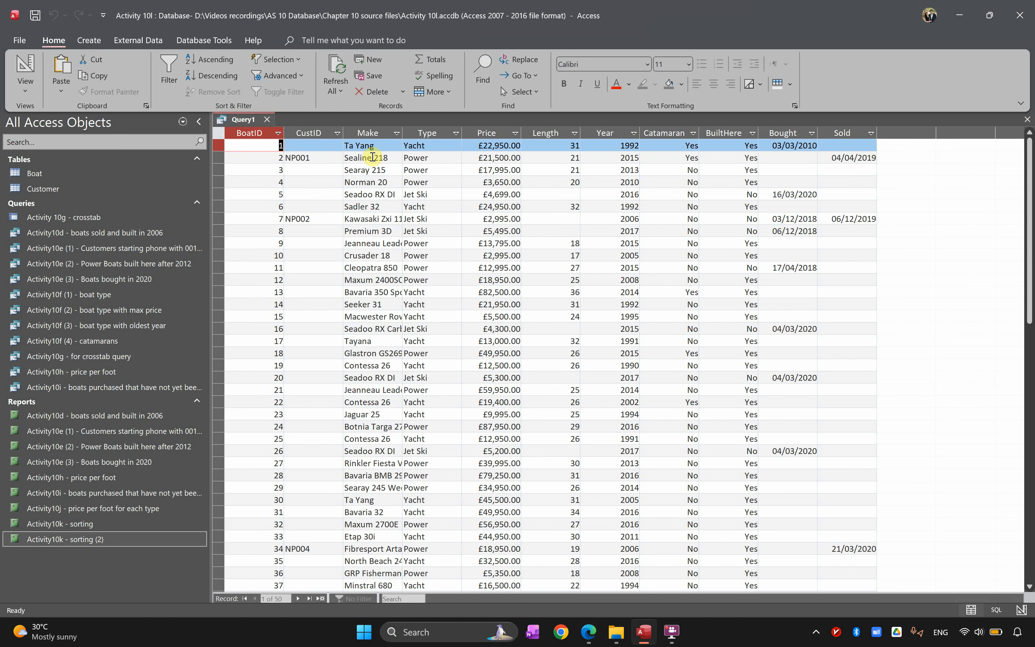
left_click(310, 128)
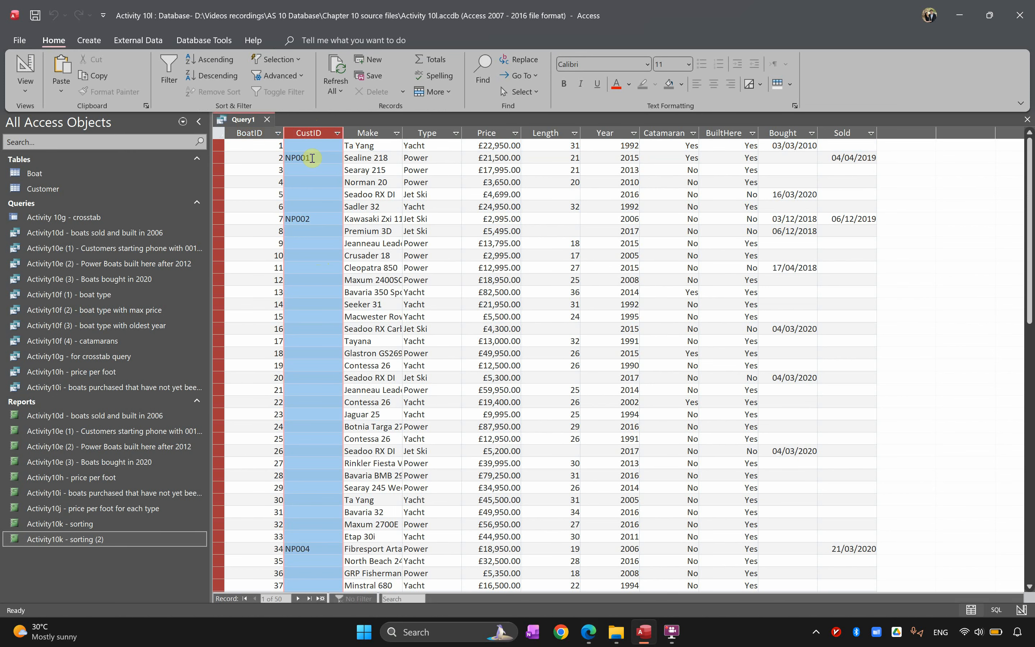
double_click(313, 158)
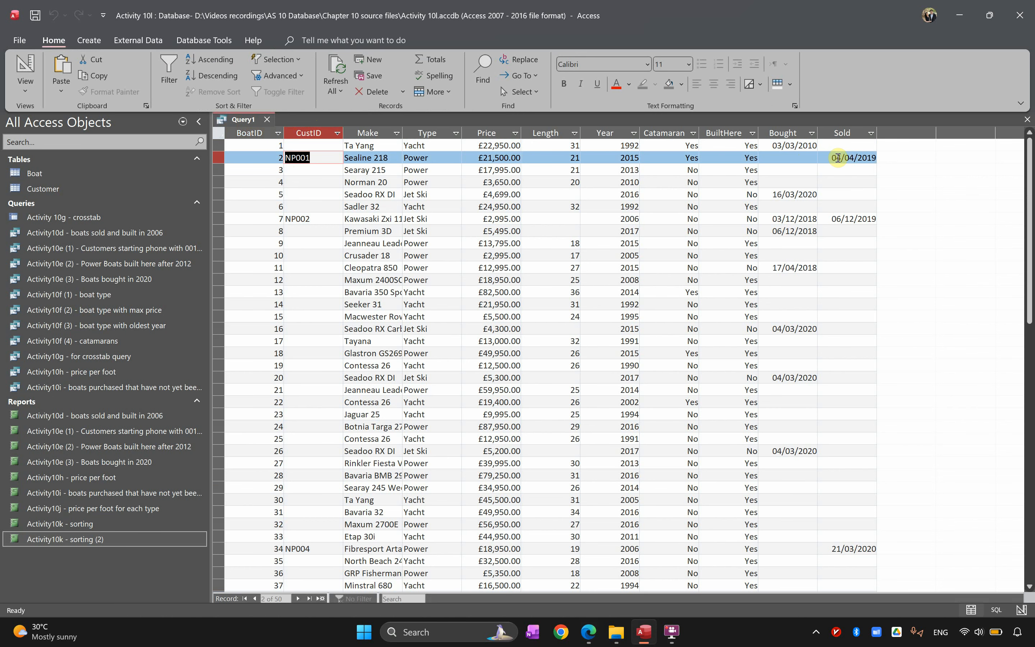
double_click(837, 157)
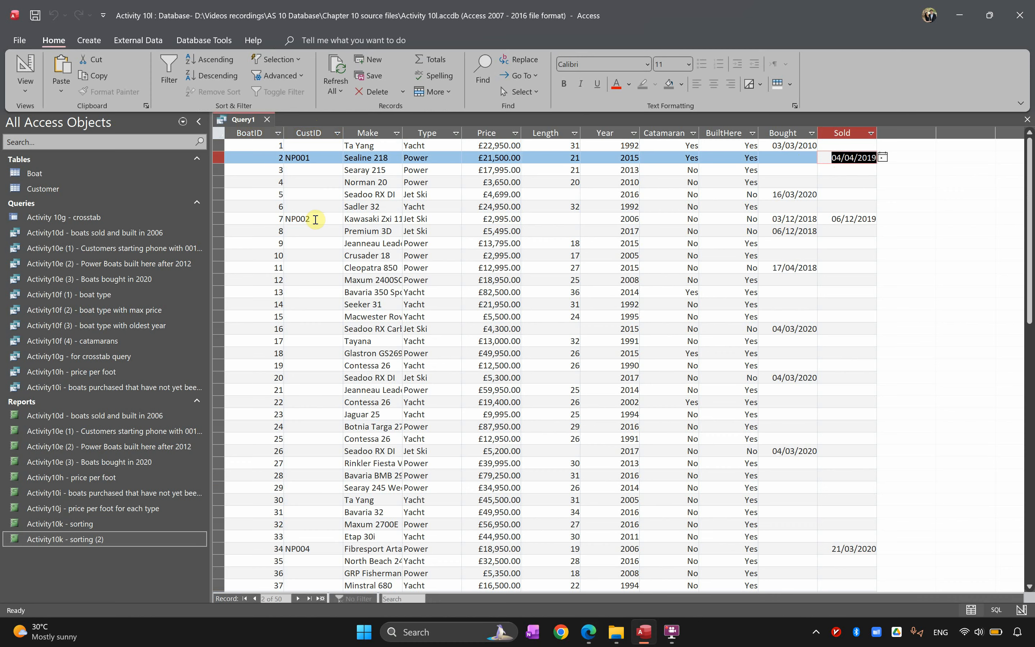
Return to the query design and set the Sold field's criterion to Is Null.
left_click(36, 68)
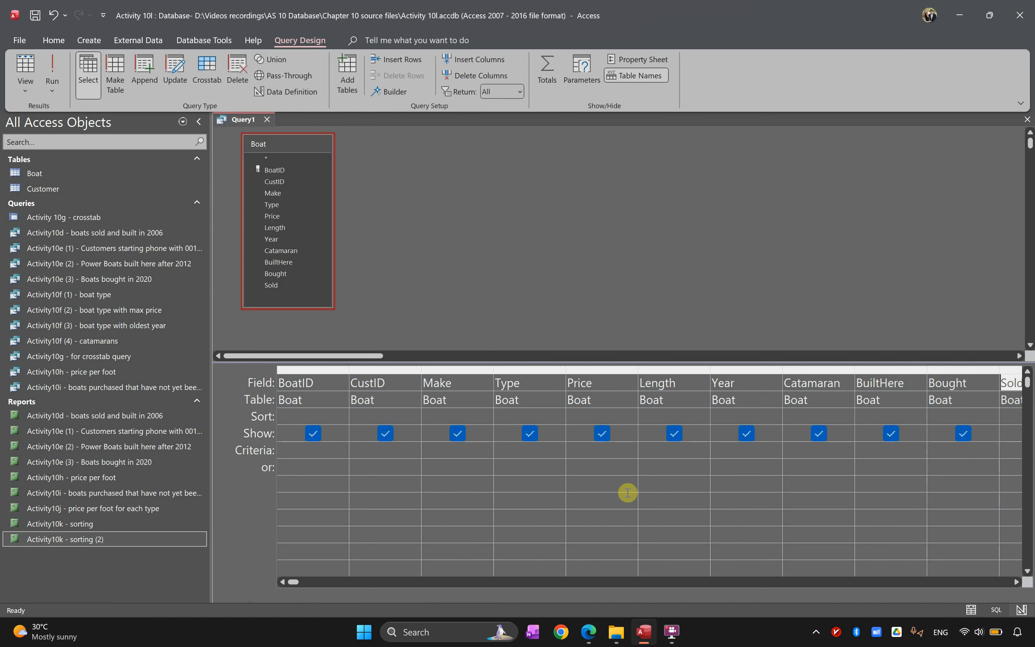
left_click(490, 582)
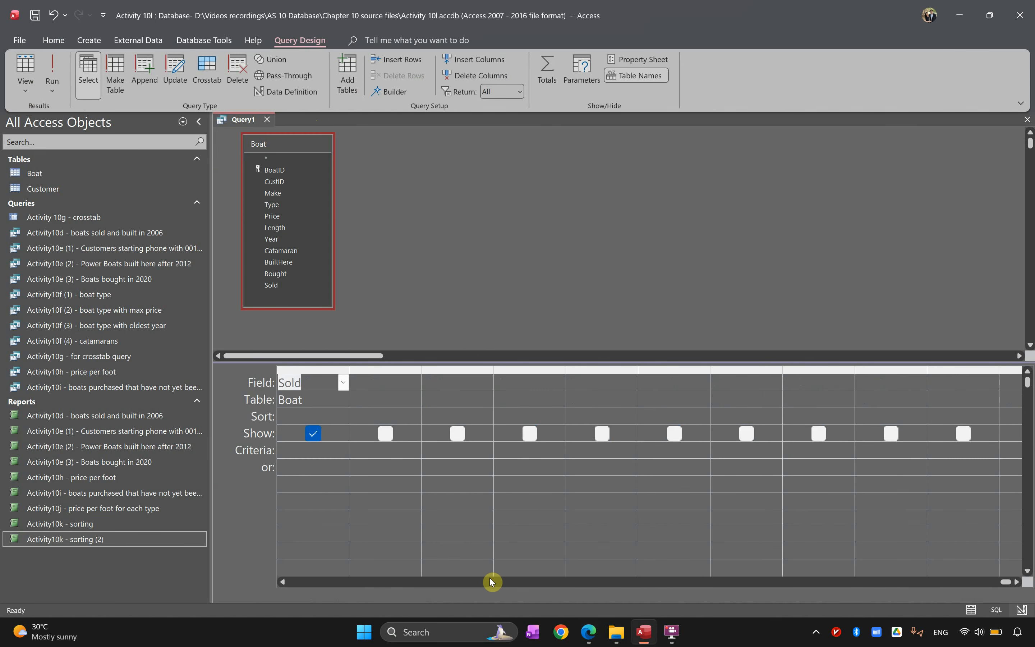
left_click(283, 582)
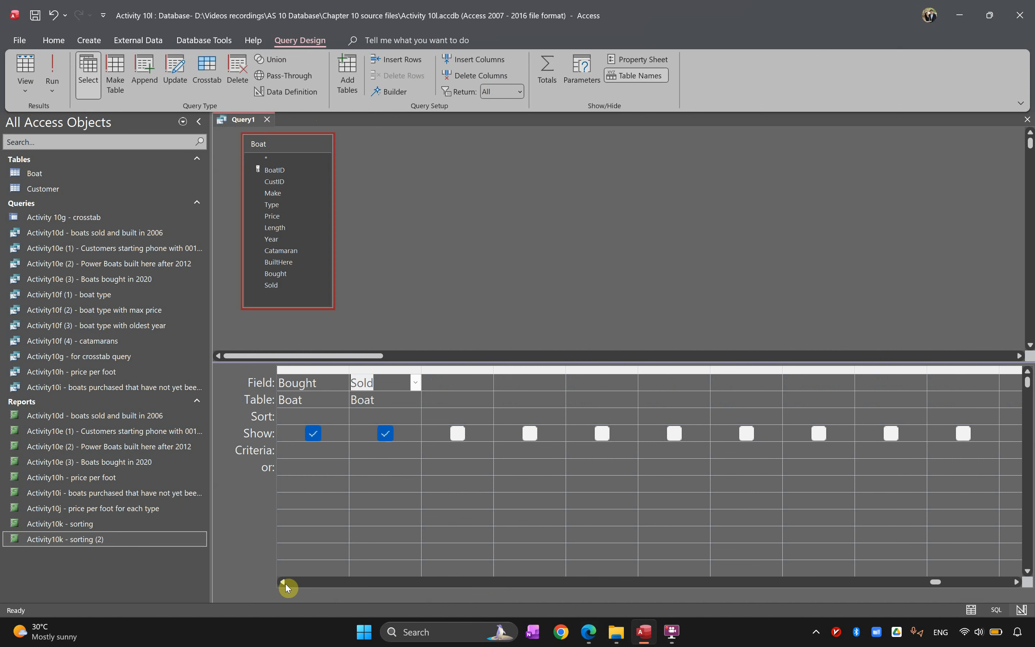
left_click(600, 452)
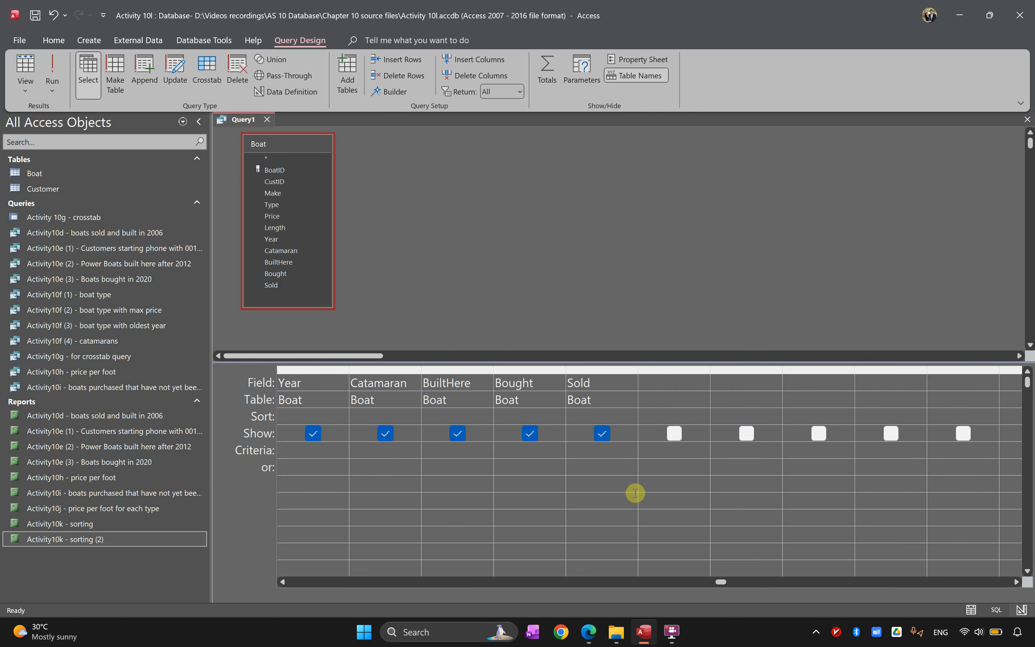
type("is Null")
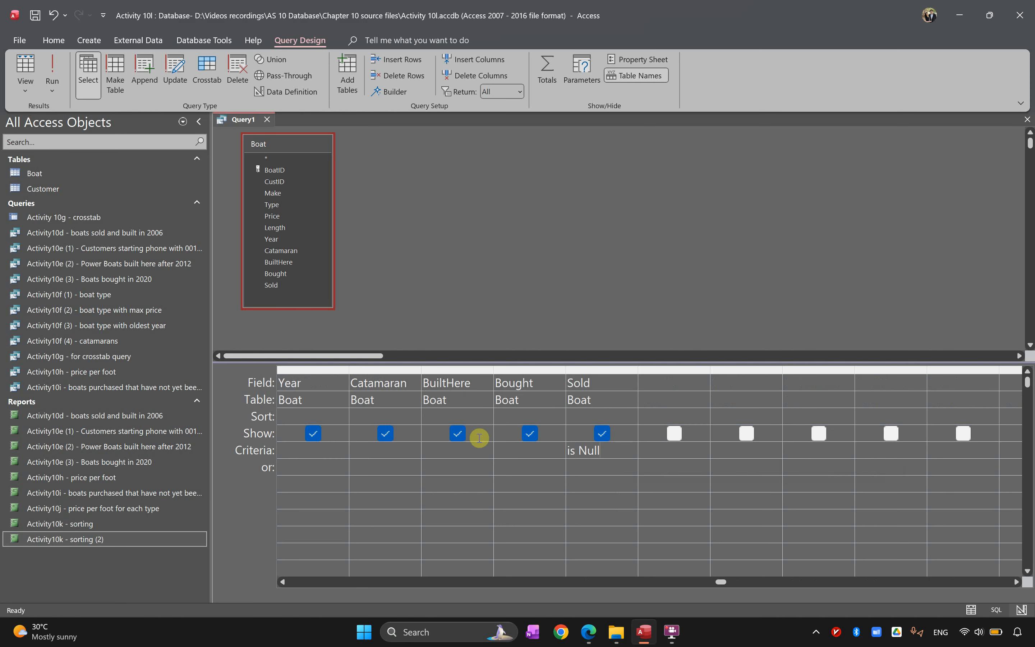
Run the query and inspect the CustID and Sold columns across all records.
left_click(46, 68)
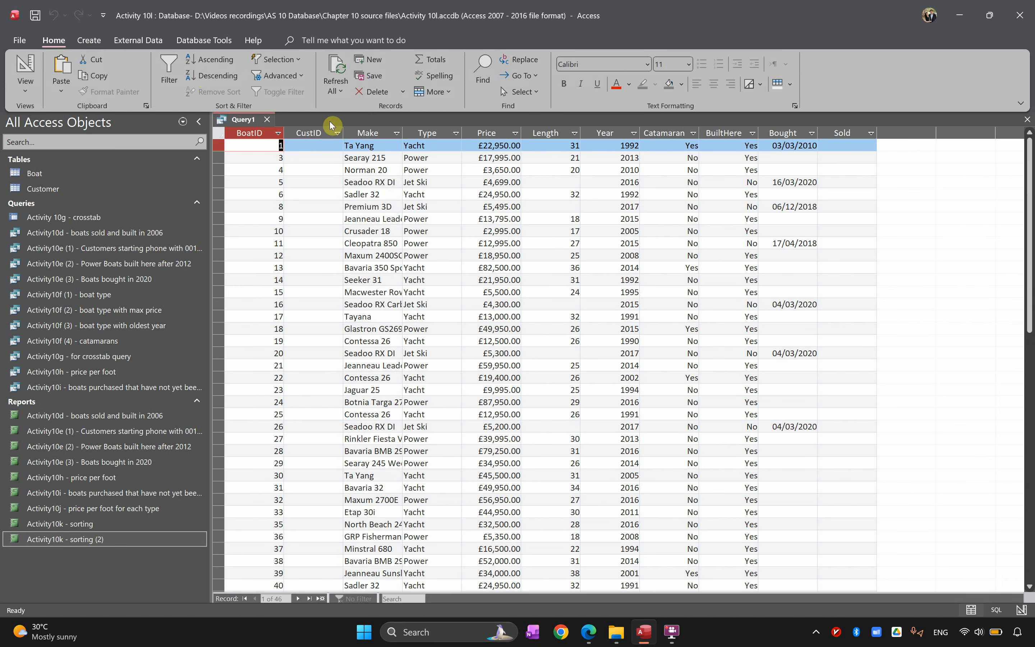
left_click(308, 133)
scroll(297, 509, "down", 8)
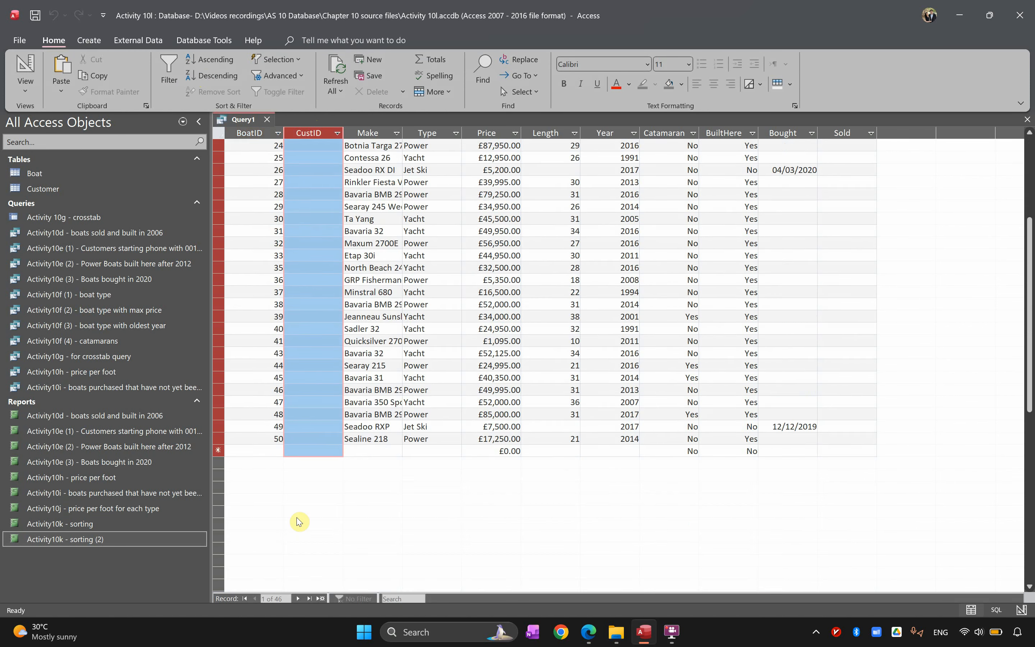
scroll(300, 518, "up", 6)
left_click(841, 132)
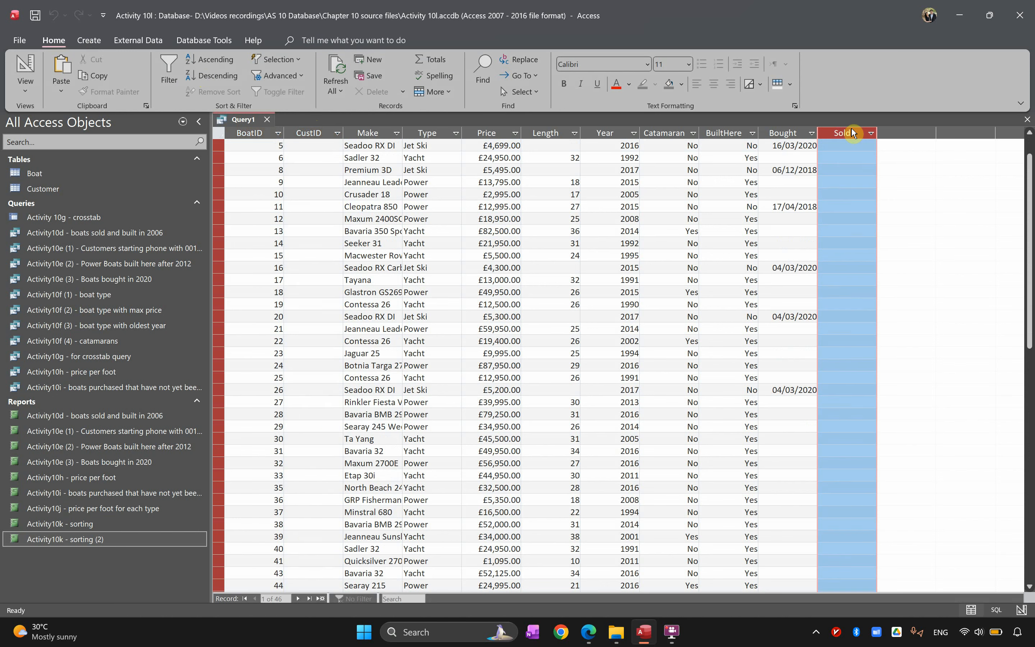
scroll(819, 343, "up", 1)
Hide the Sold and CustID fields from the query output in the design, and run the query to check it.
left_click(25, 79)
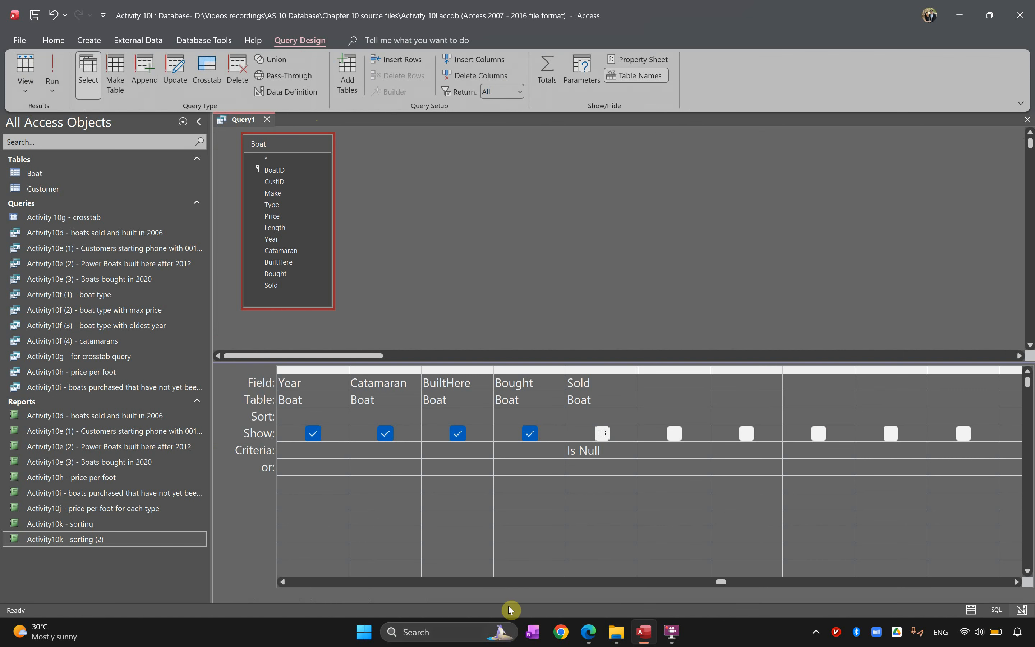
left_click(508, 581)
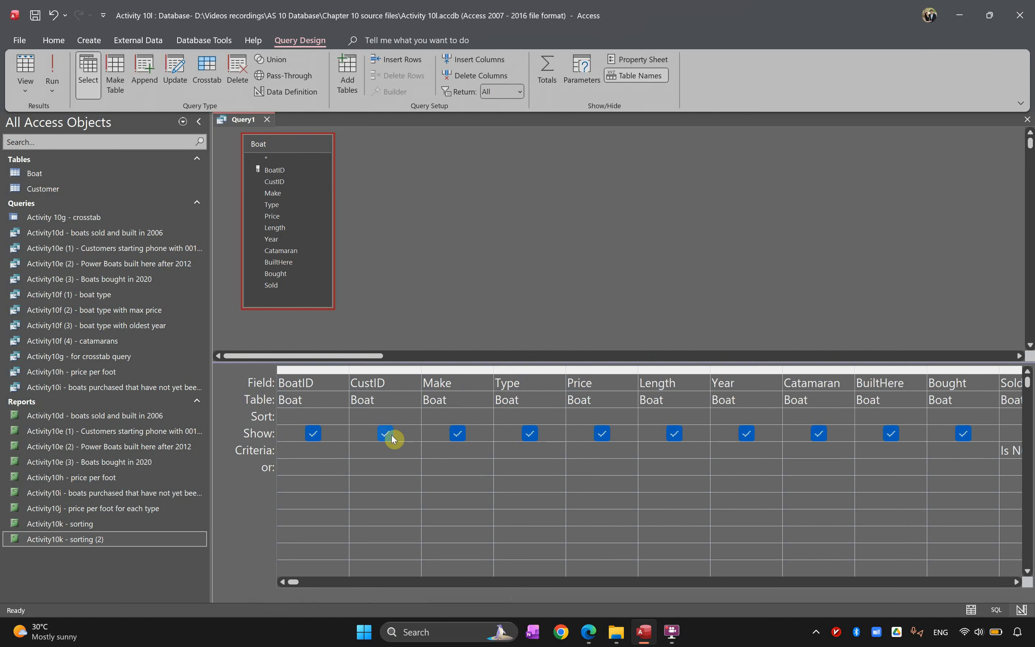
left_click(52, 70)
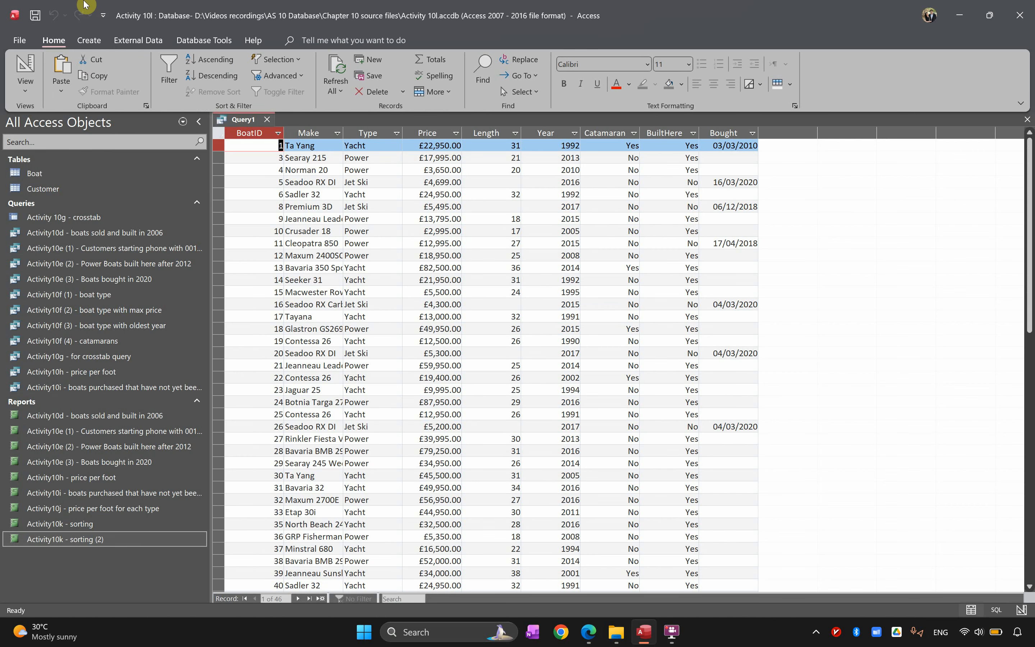
left_click(27, 65)
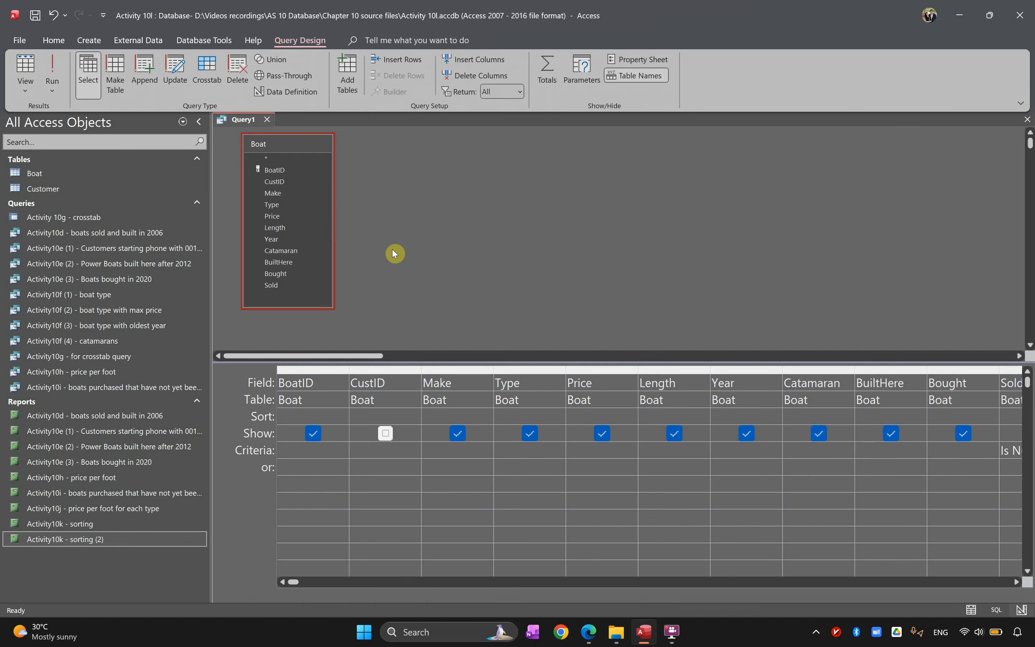
Save the query as "Activity10l - sorting and grouping" and close it.
key("ctrl+s")
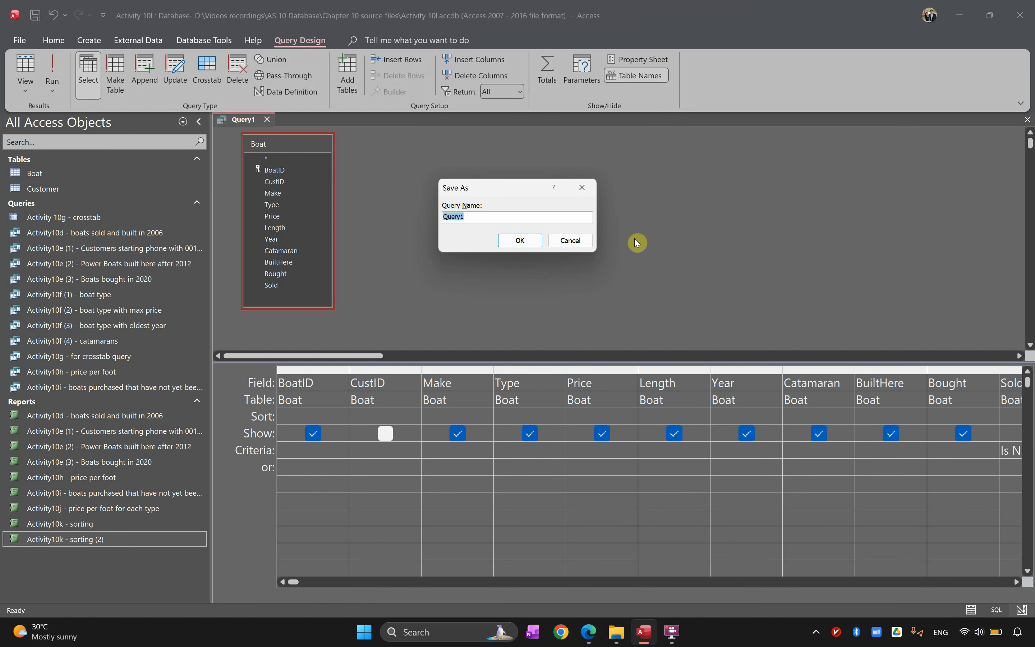
type("A")
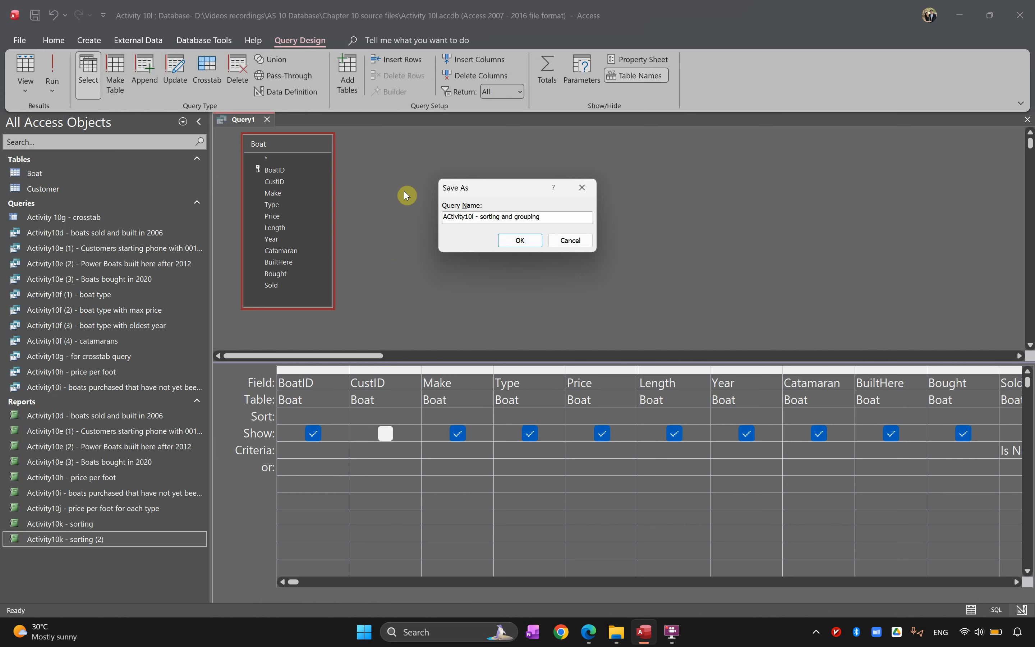
key("BackSpace")
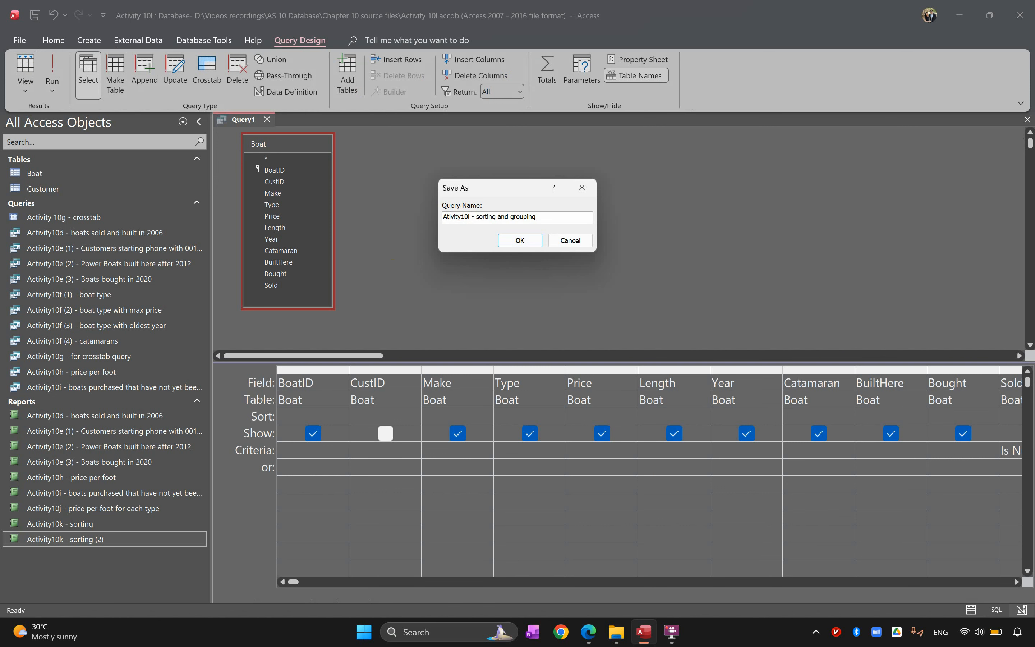
type("c")
key("Return")
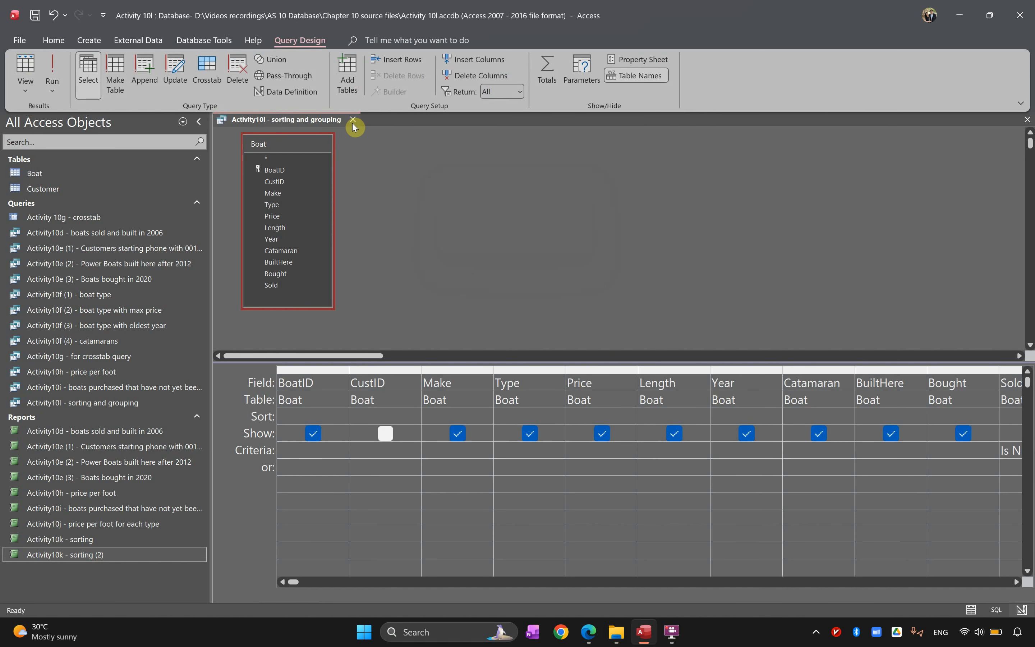
left_click(353, 119)
Start a Report Wizard report based on the Activity10l - sorting and grouping query, including all of its fields.
left_click(91, 41)
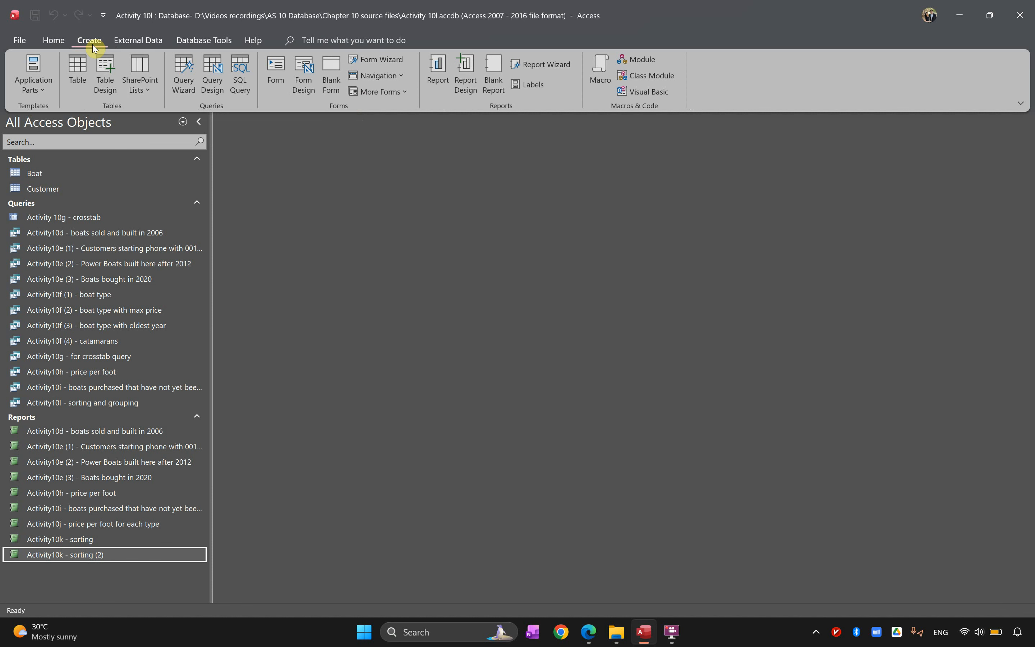
left_click(533, 65)
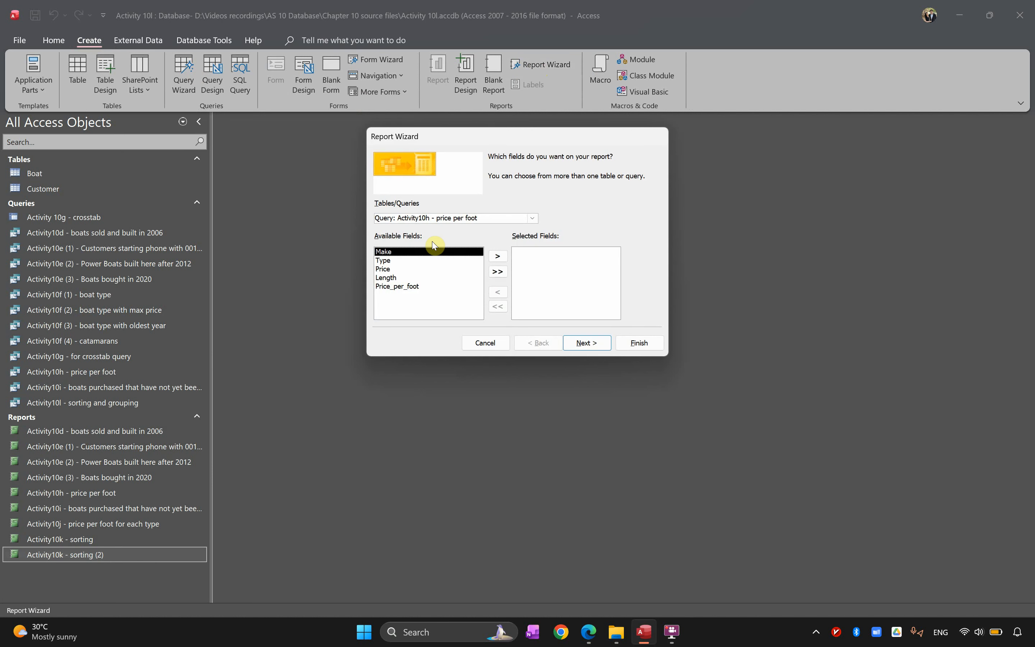
left_click(533, 218)
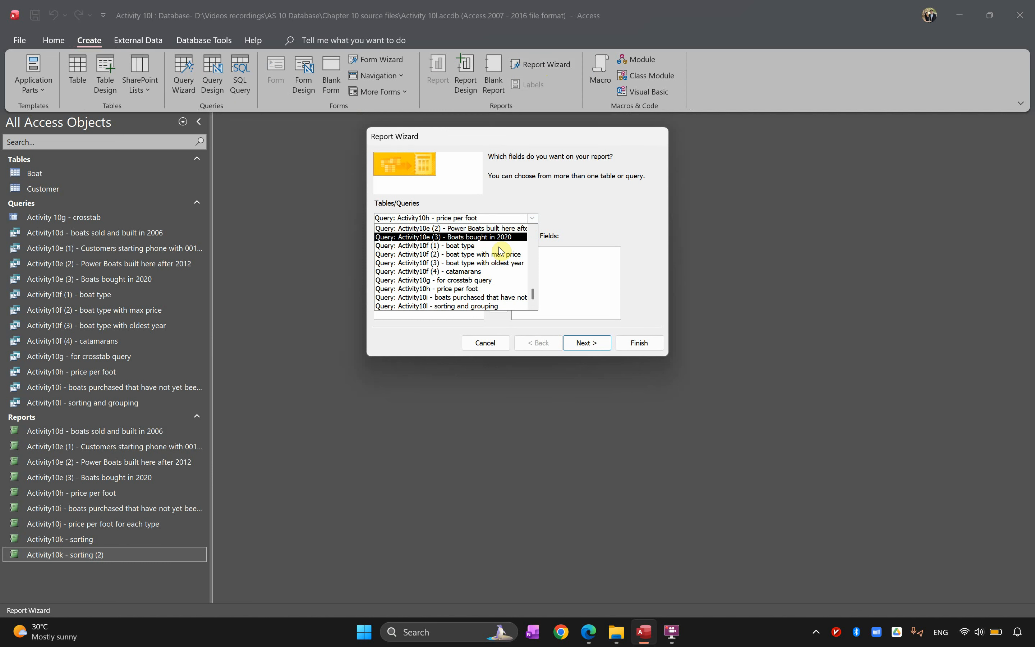
left_click(447, 305)
left_click(497, 271)
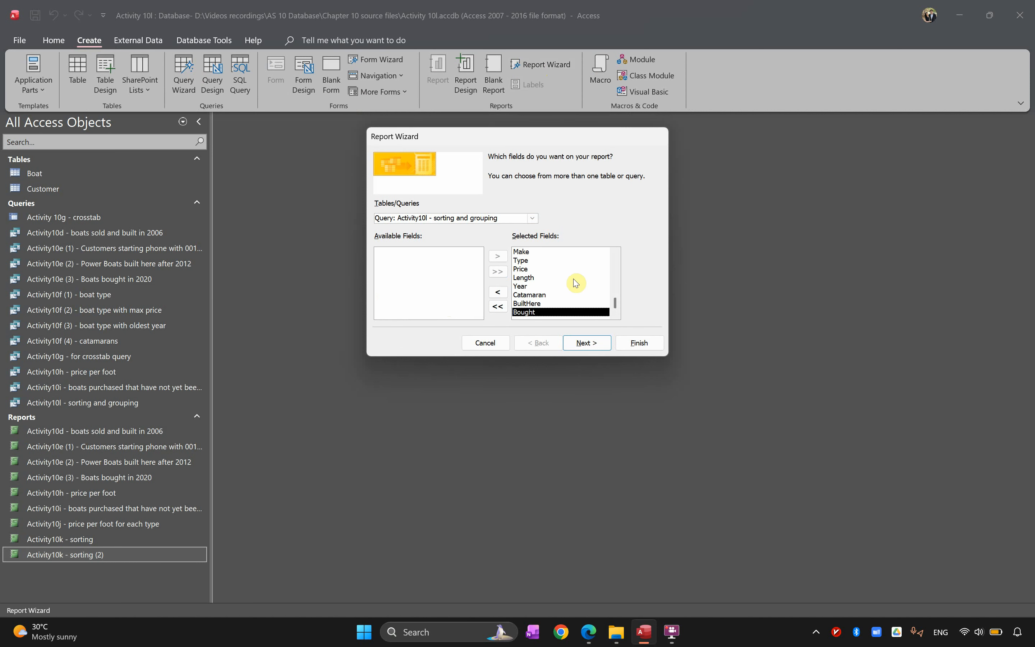
scroll(571, 287, "up", 1)
scroll(566, 292, "down", 1)
scroll(547, 298, "up", 1)
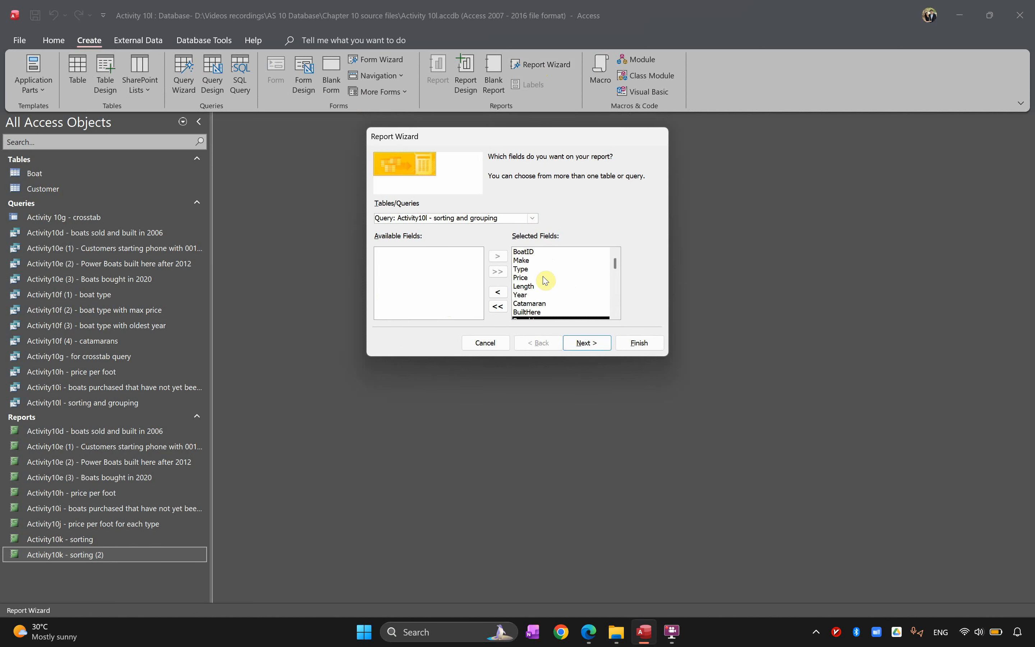
left_click(527, 317)
left_click(587, 343)
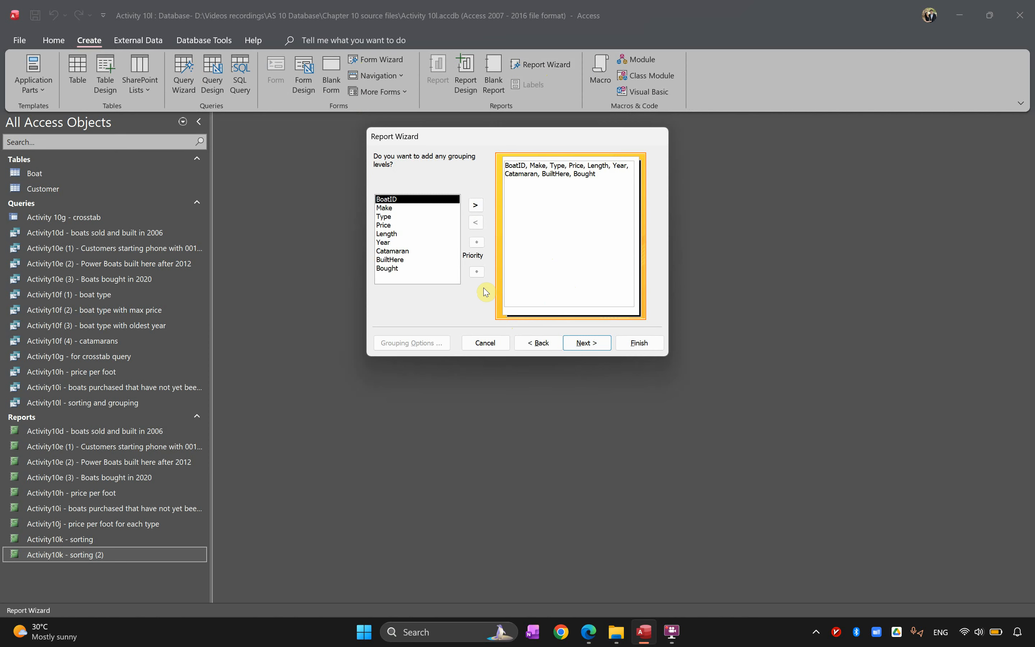
Check the Activity 10l grouping requirements in the PDF, and add grouping levels by Type, then by Catamaran, in the report wizard.
left_click(588, 632)
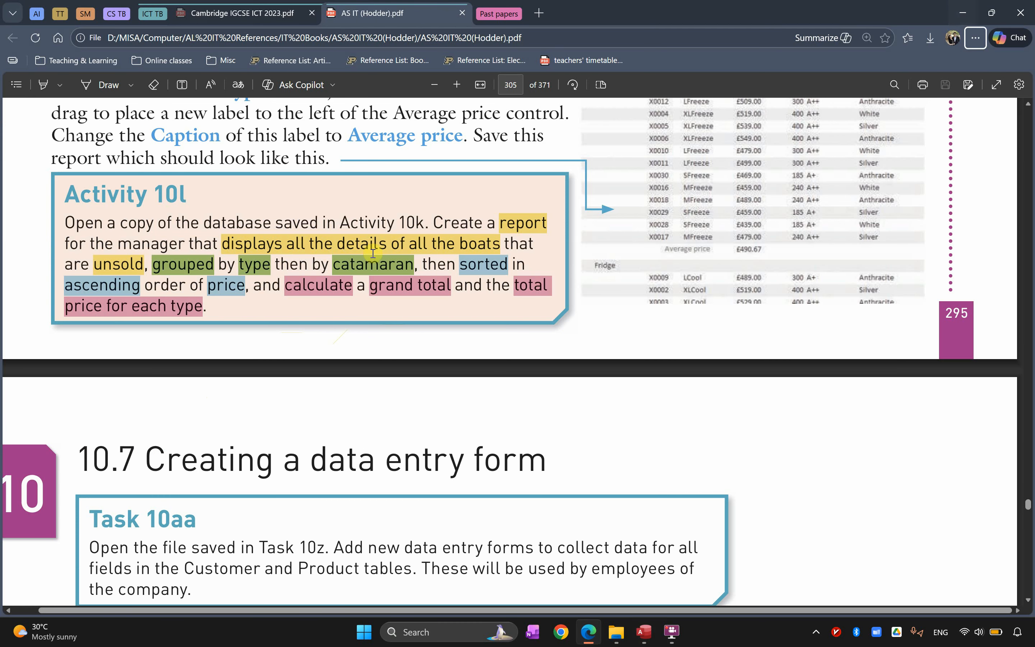
left_click(963, 13)
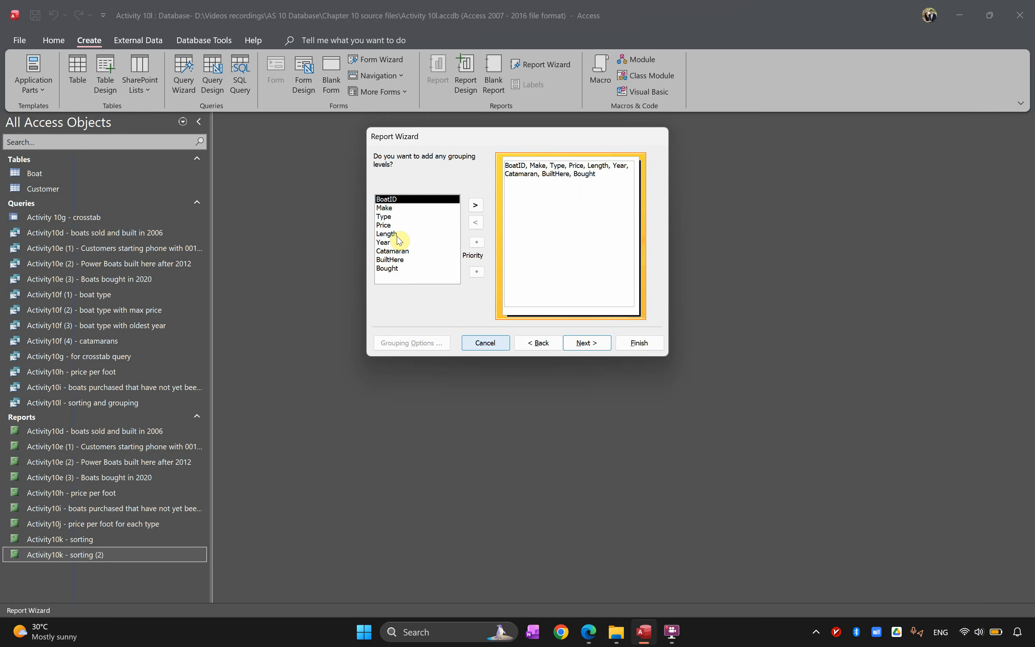
left_click(389, 225)
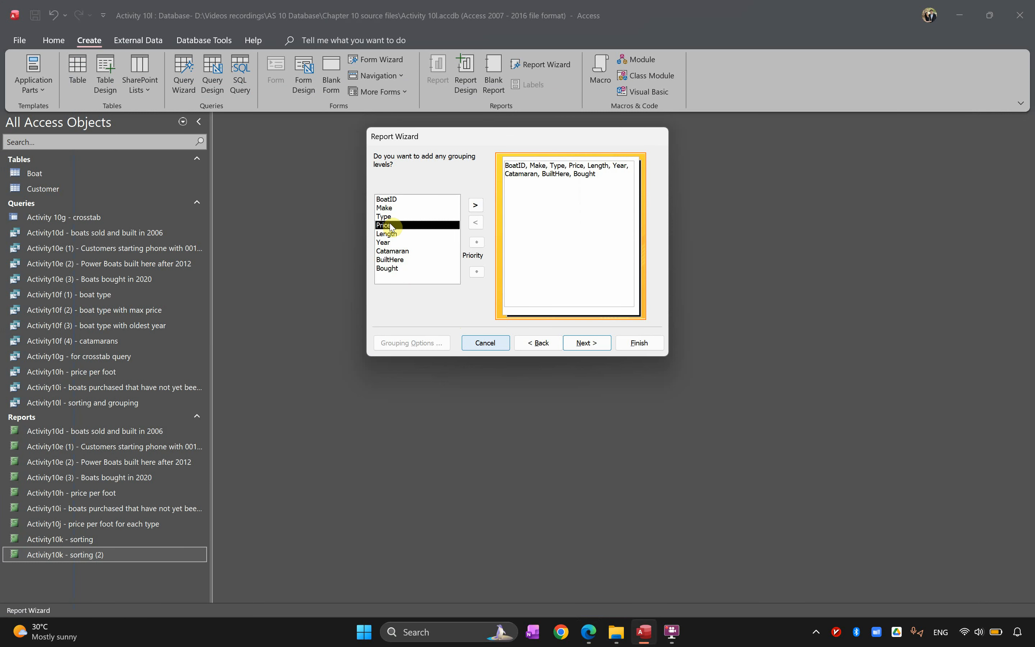
key("alt+Tab")
key("alt+Tab")
left_click(400, 217)
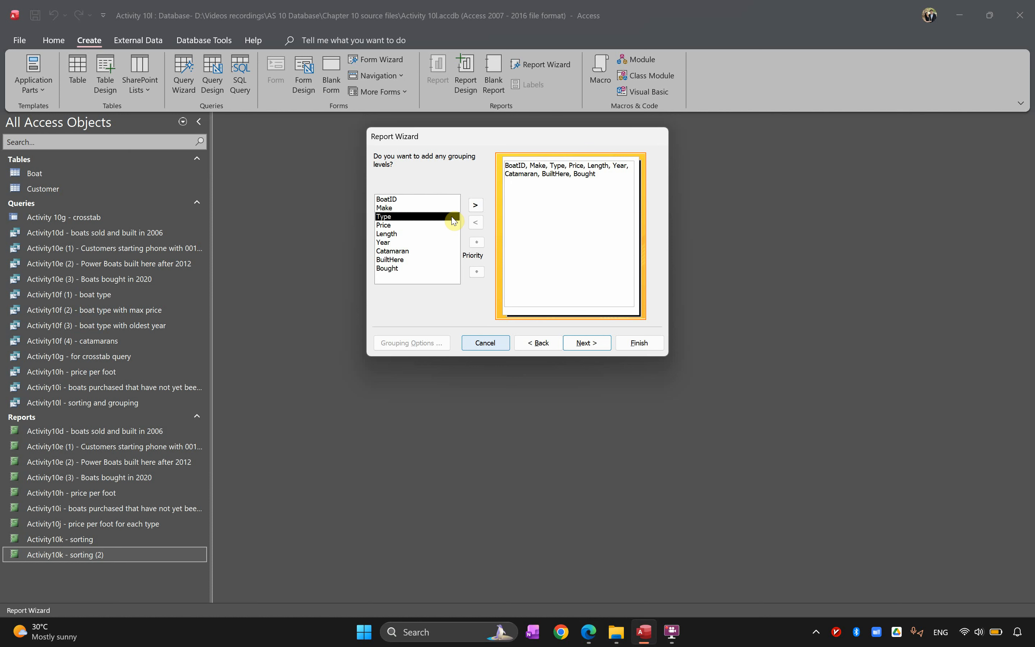
left_click(474, 206)
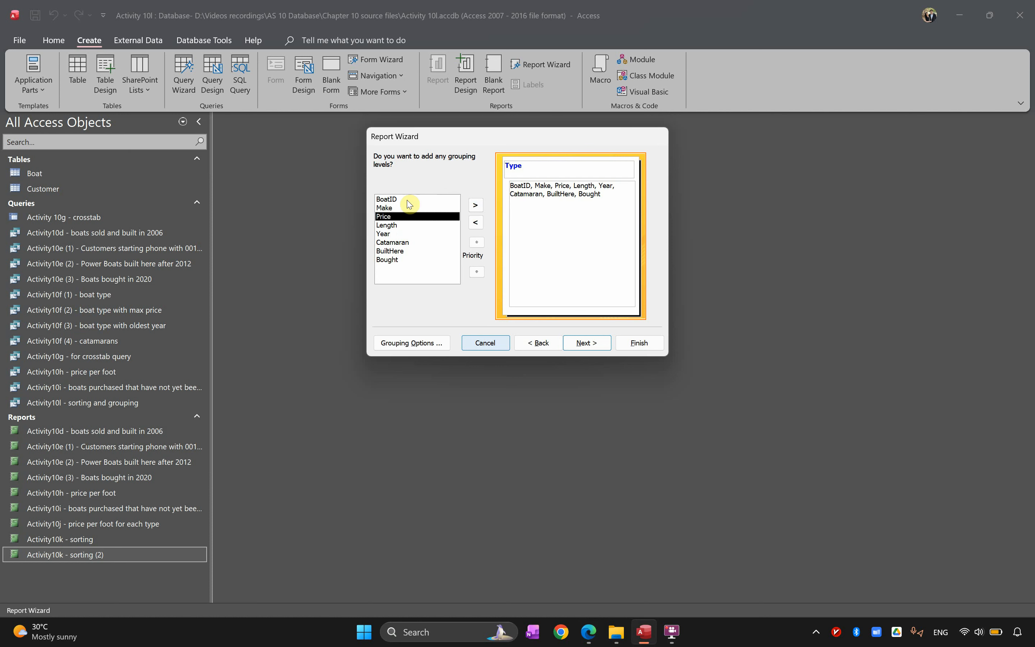
left_click(392, 243)
left_click(475, 205)
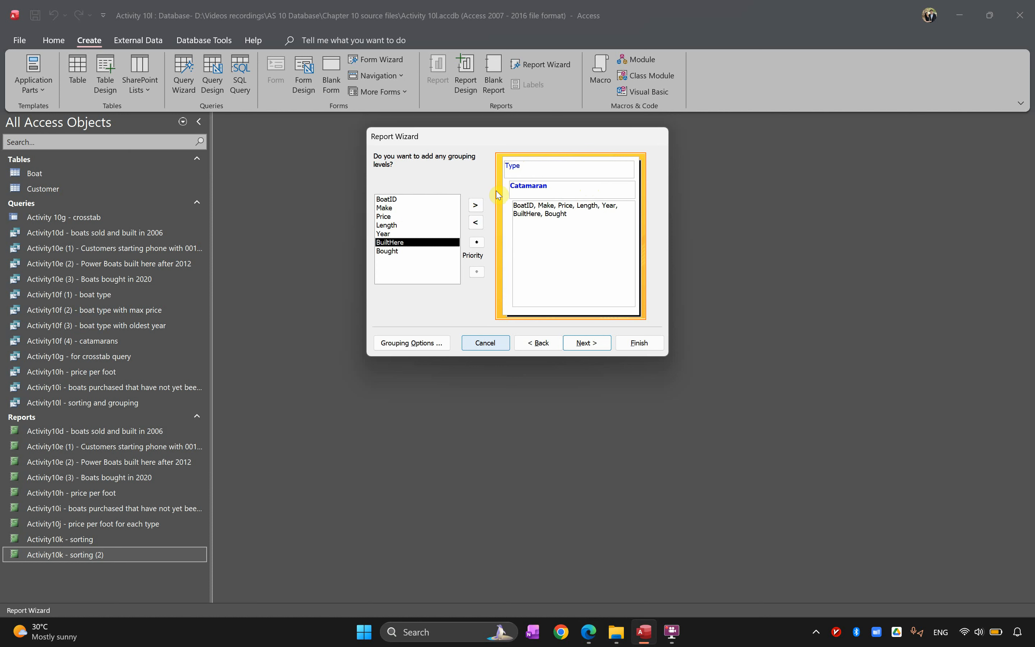
left_click(596, 350)
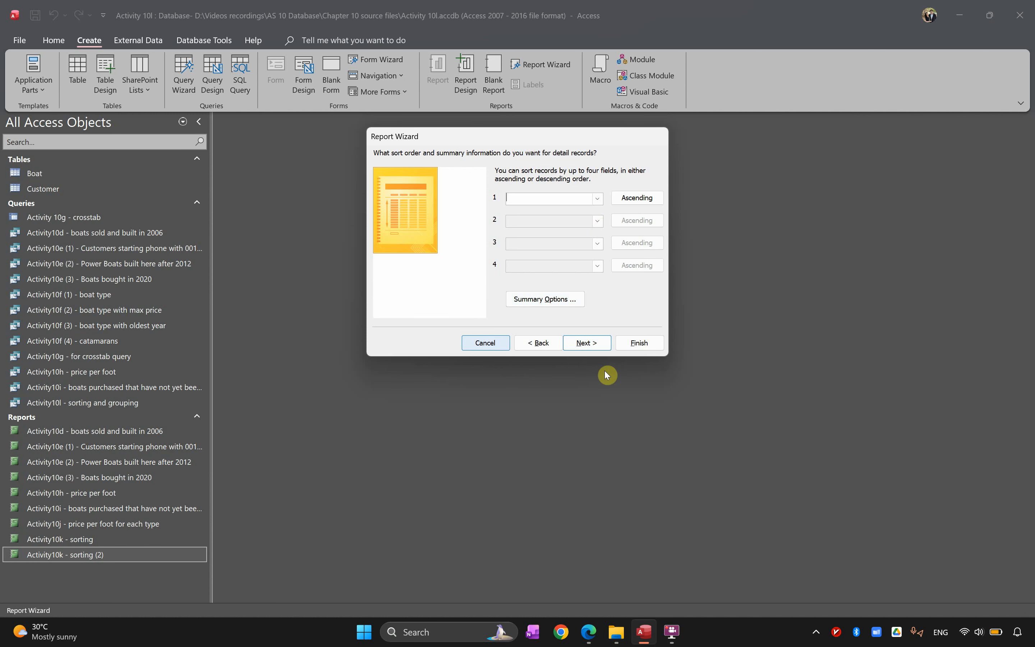
Finish the report without wizard sorting, using stepped layout, landscape orientation and the title "Activity10l - sorting and grouping", and preview it.
left_click(592, 345)
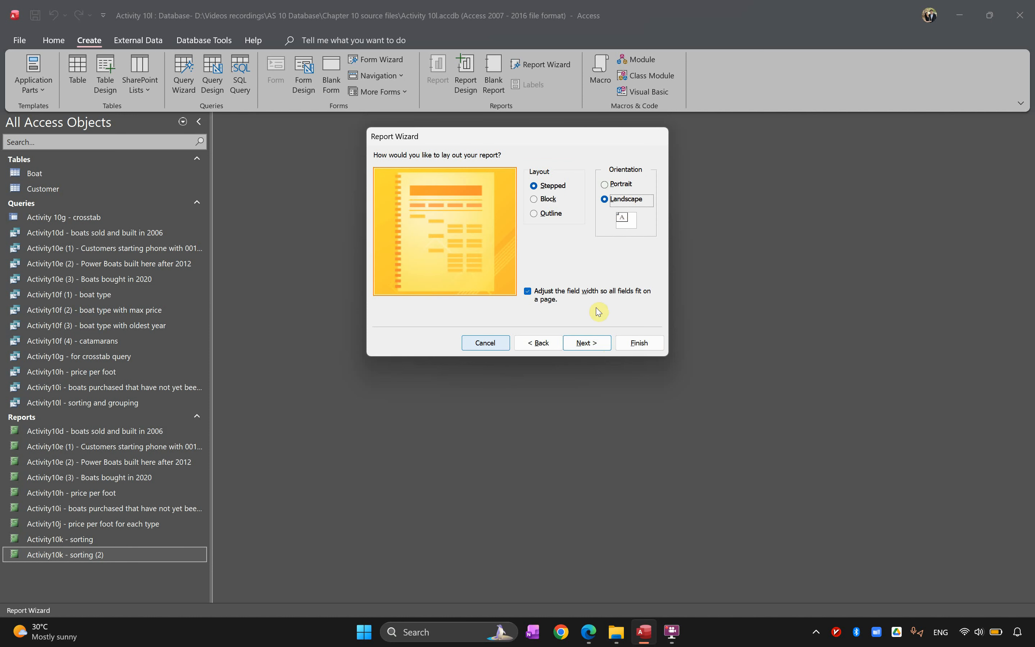
left_click(587, 343)
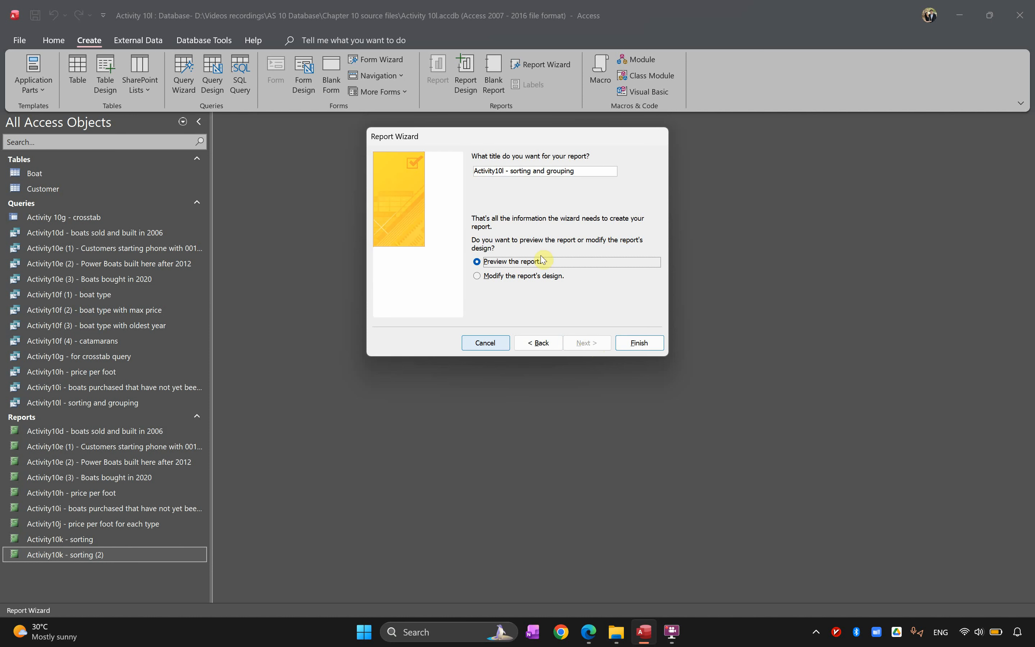
left_click(639, 344)
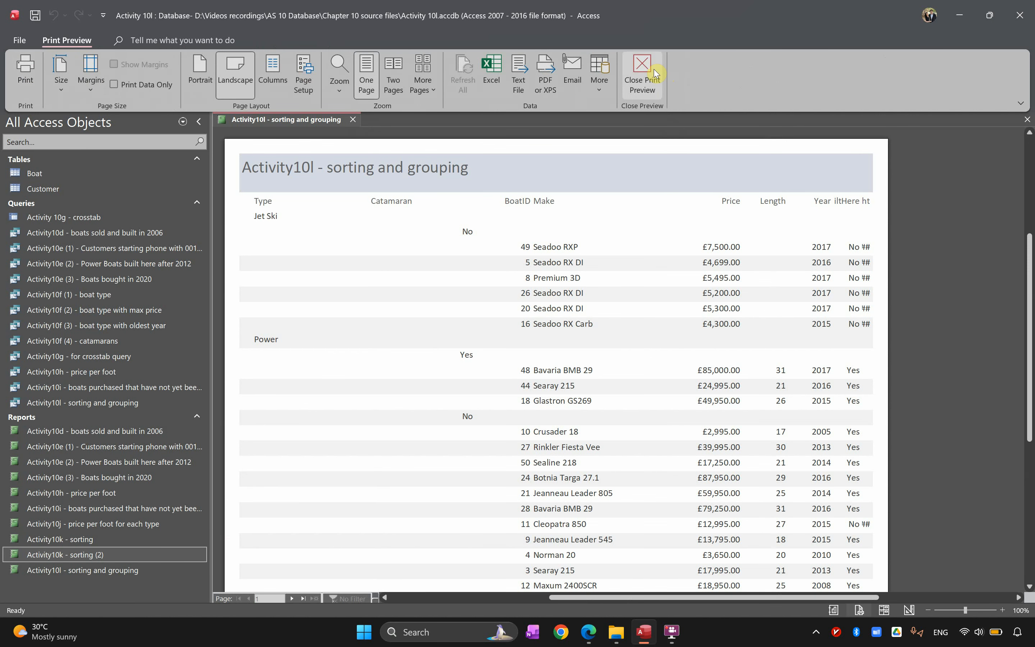
Switch the report from print preview to Layout View and close the field list.
left_click(654, 72)
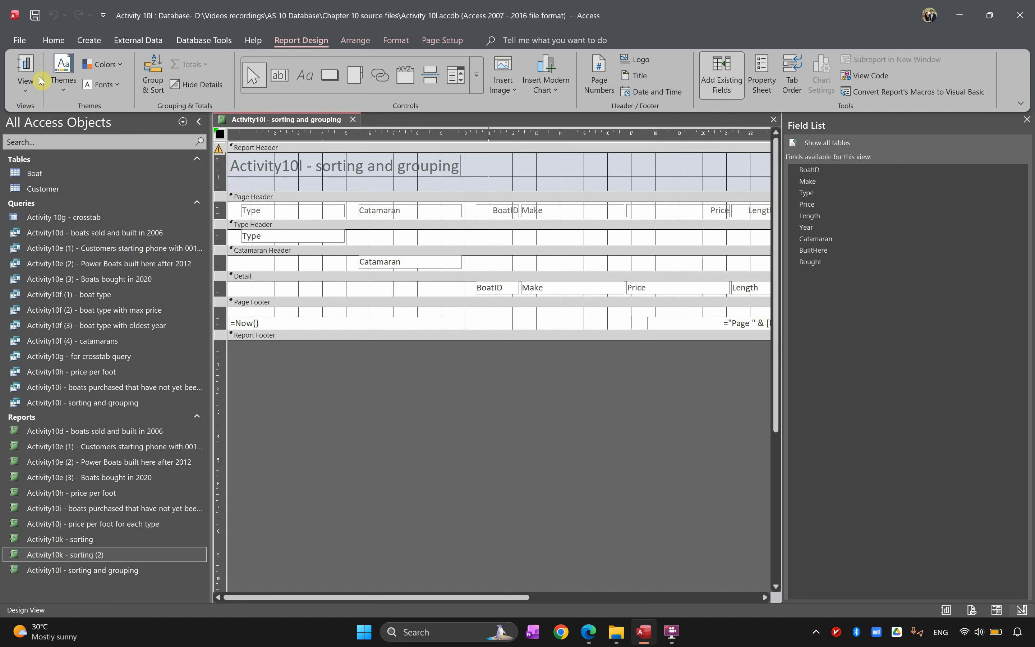
left_click(32, 84)
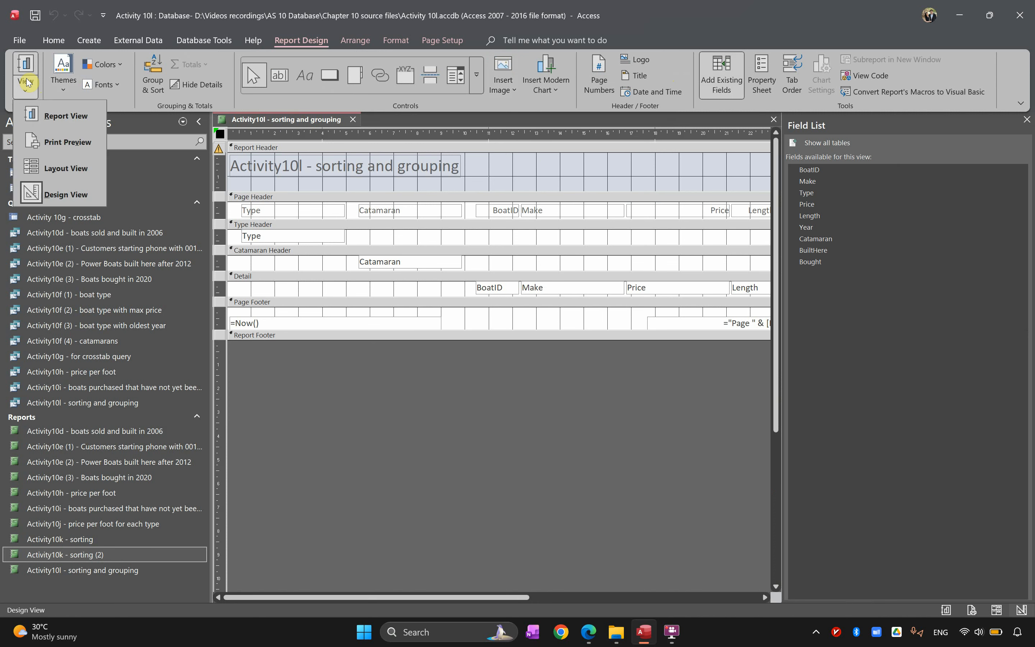
left_click(65, 168)
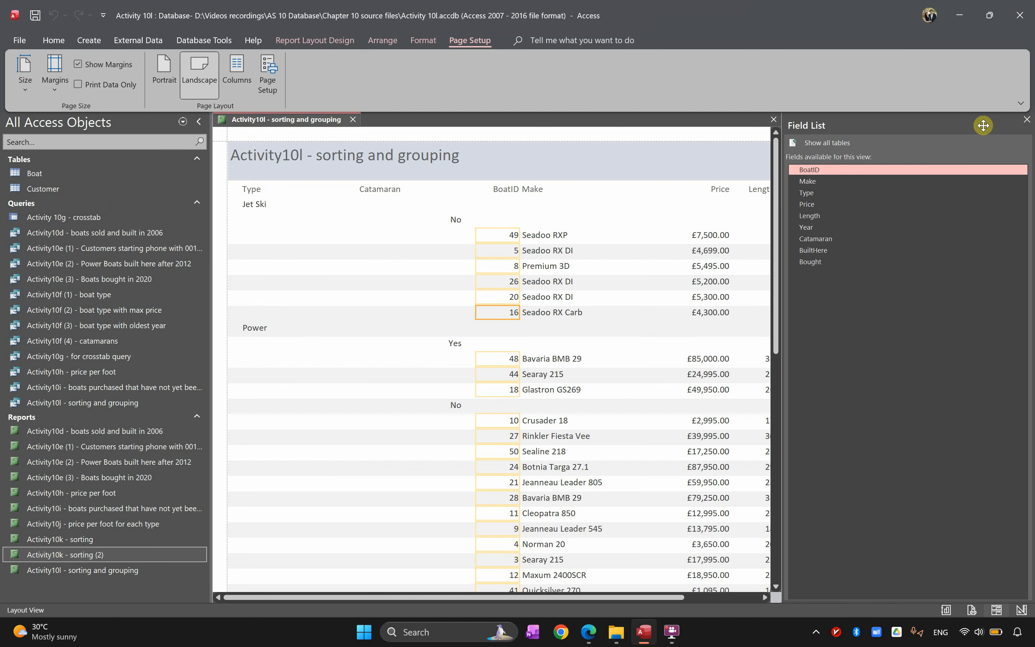
left_click(1026, 119)
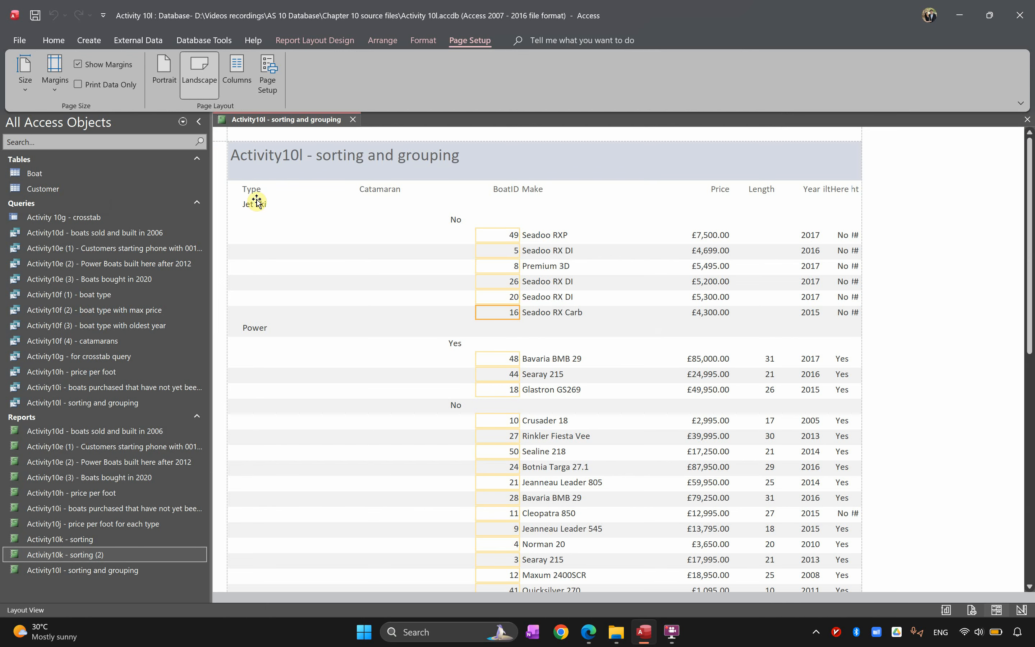
Narrow the report's Type column to fit its text, and look through the boat groups.
left_click(248, 193)
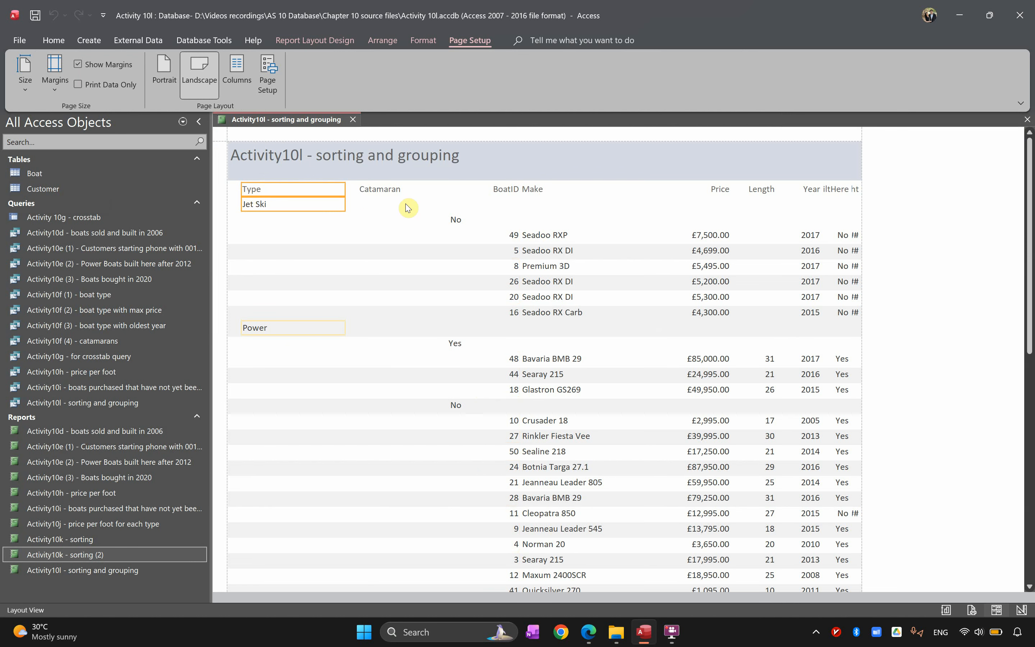
left_click_drag(344, 191, 276, 191)
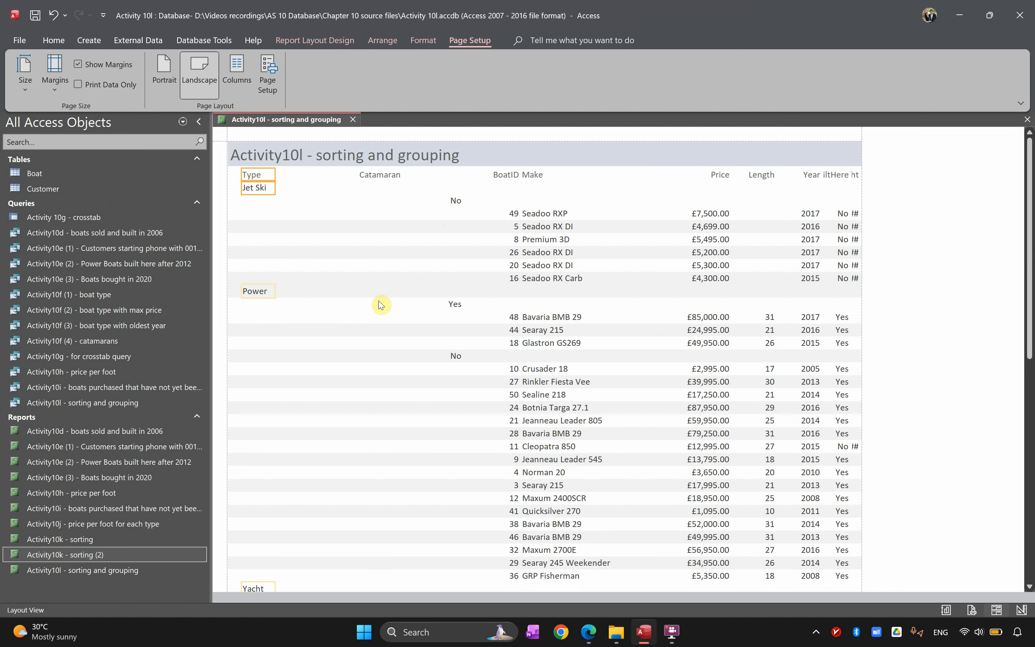
scroll(266, 327, "down", 1)
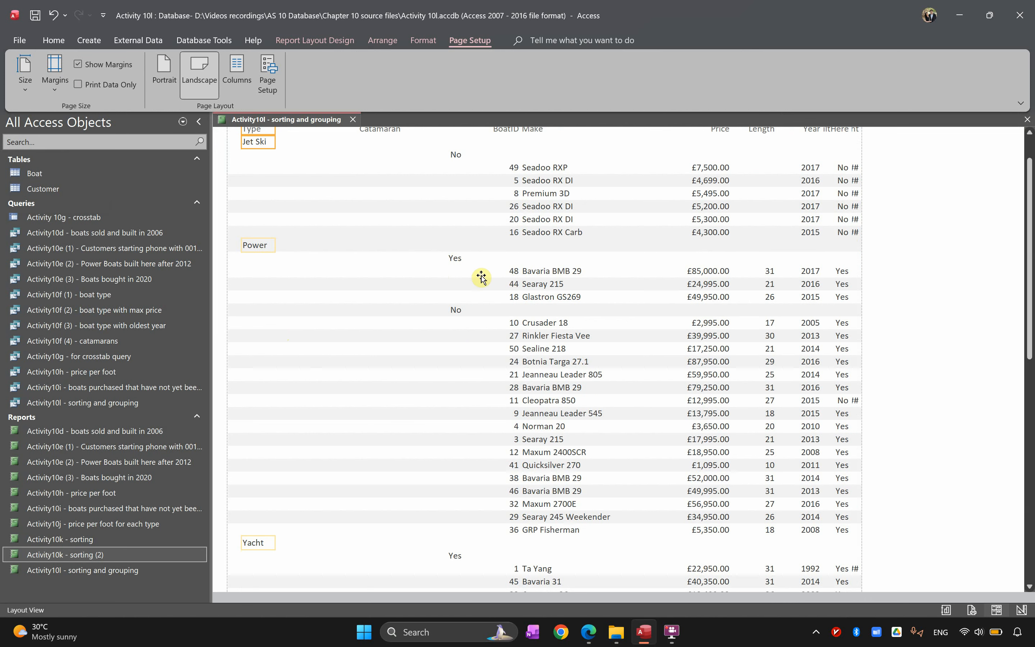
scroll(406, 519, "down", 6)
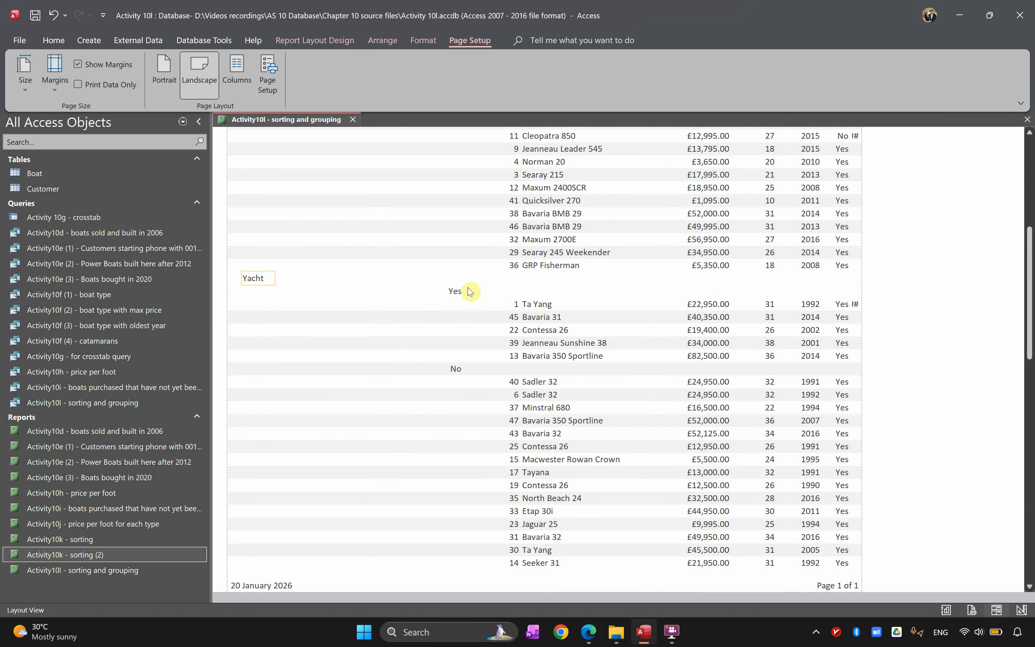
scroll(421, 457, "up", 7)
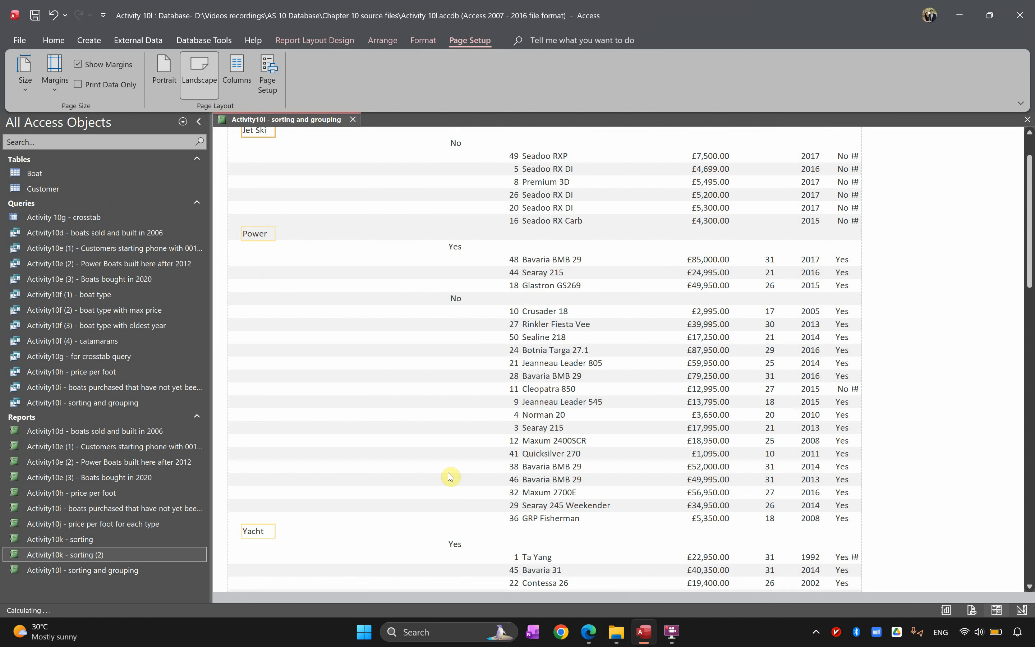
Narrow the Catamaran heading and its values, and move them next to the Type column.
key("ctrl")
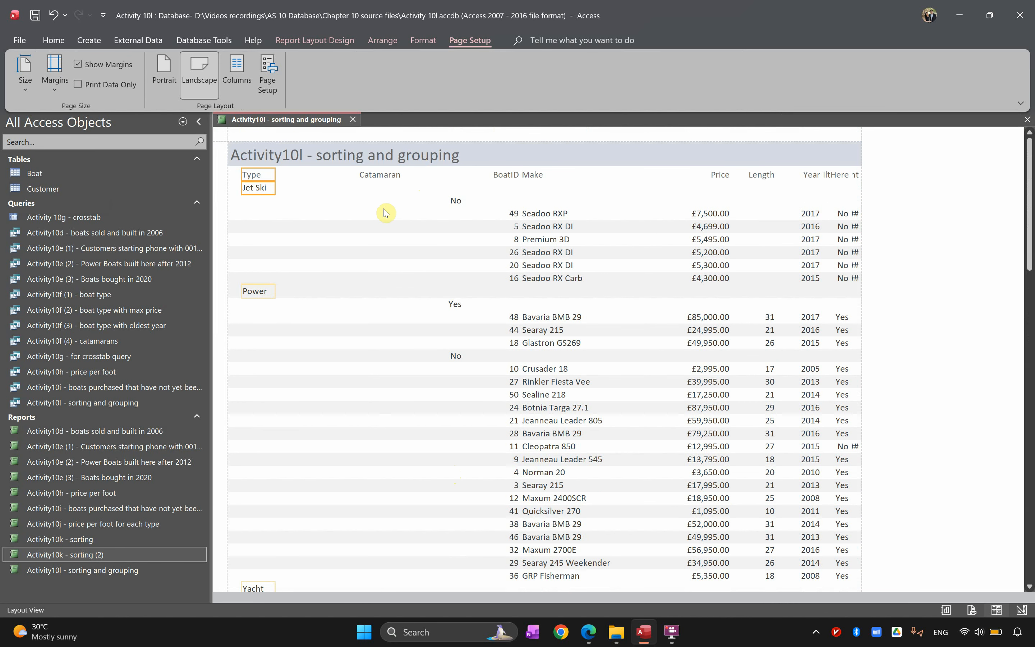
key("ctrl")
left_click(387, 181)
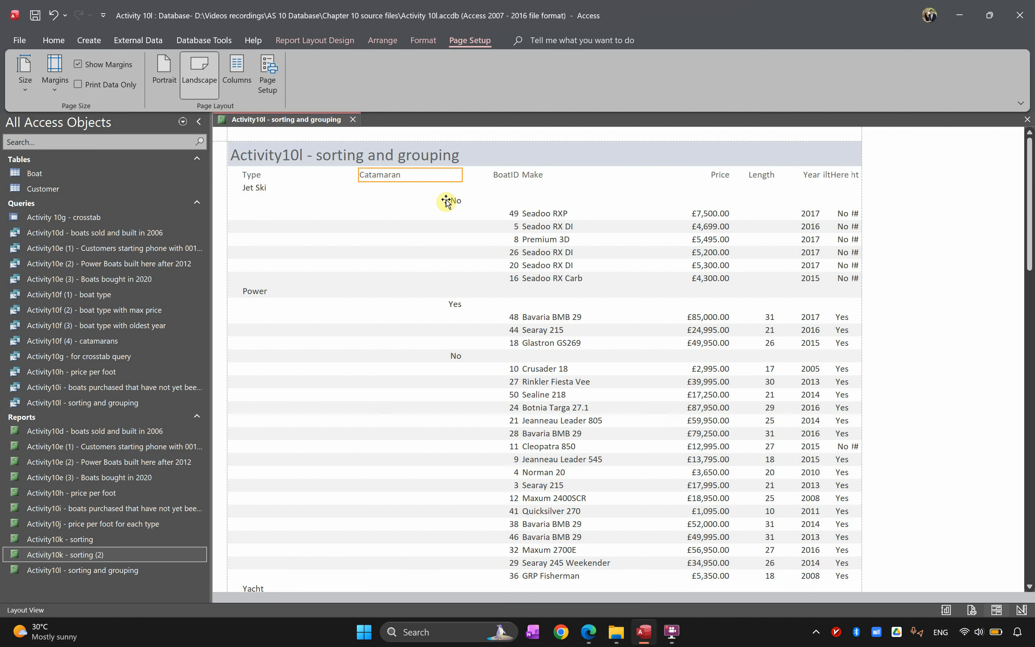
left_click_drag(461, 172, 406, 173)
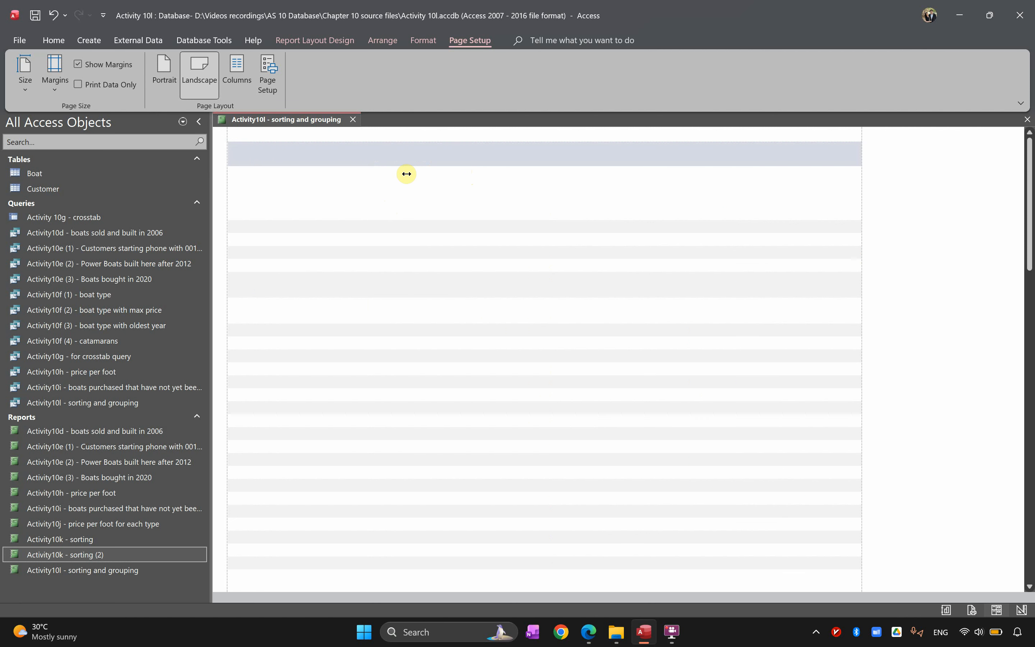
scroll(406, 175, "down", 10)
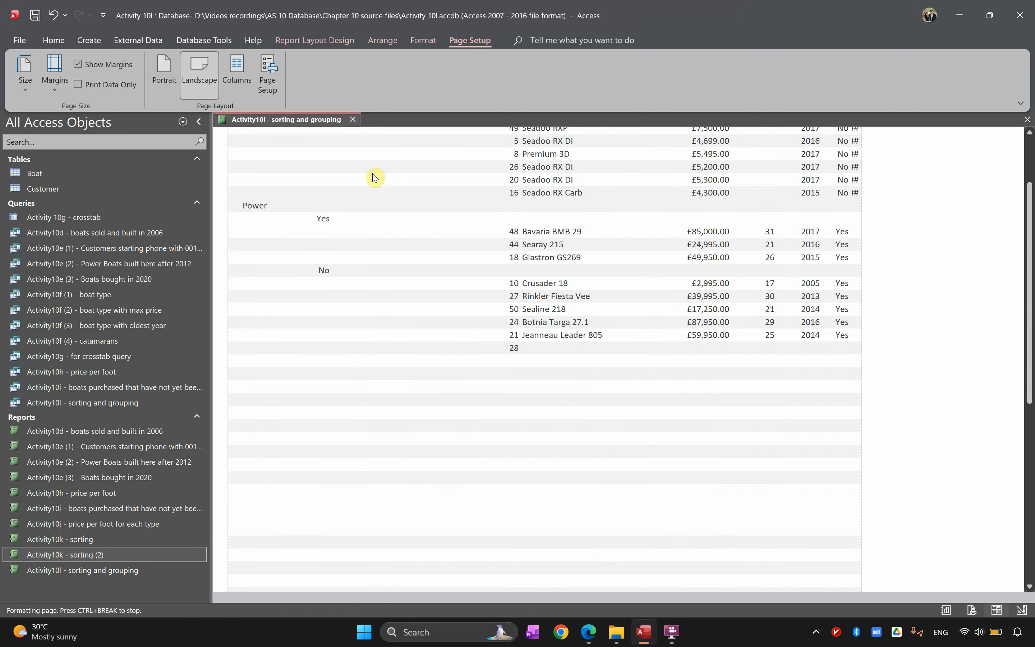
Move the report's BoatID heading and its values left, closer to the Catamaran column.
left_click(513, 176)
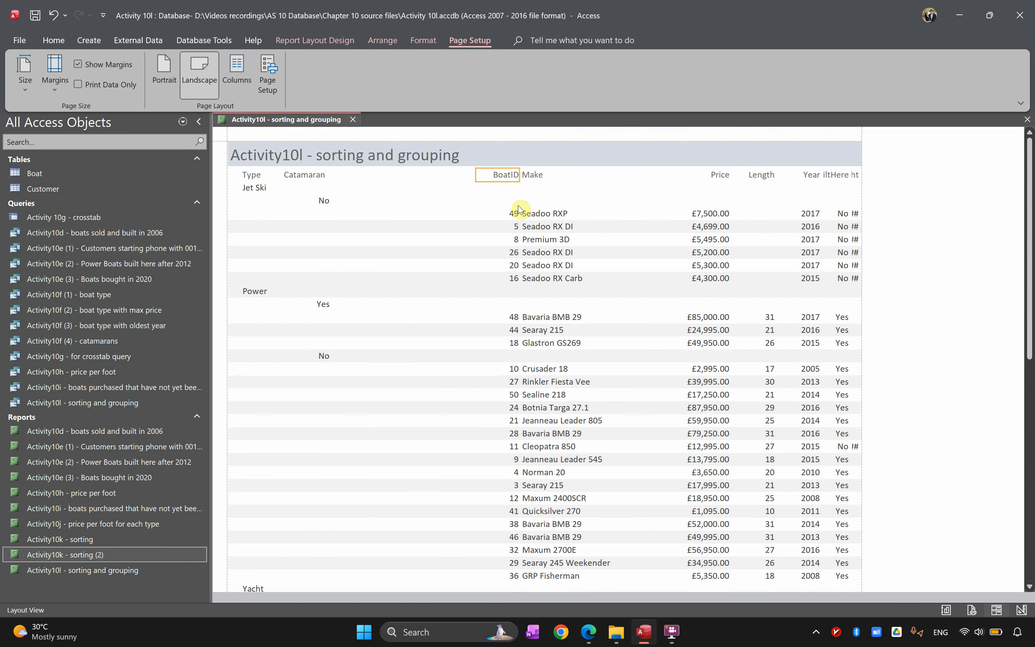
left_click(512, 217, "shift")
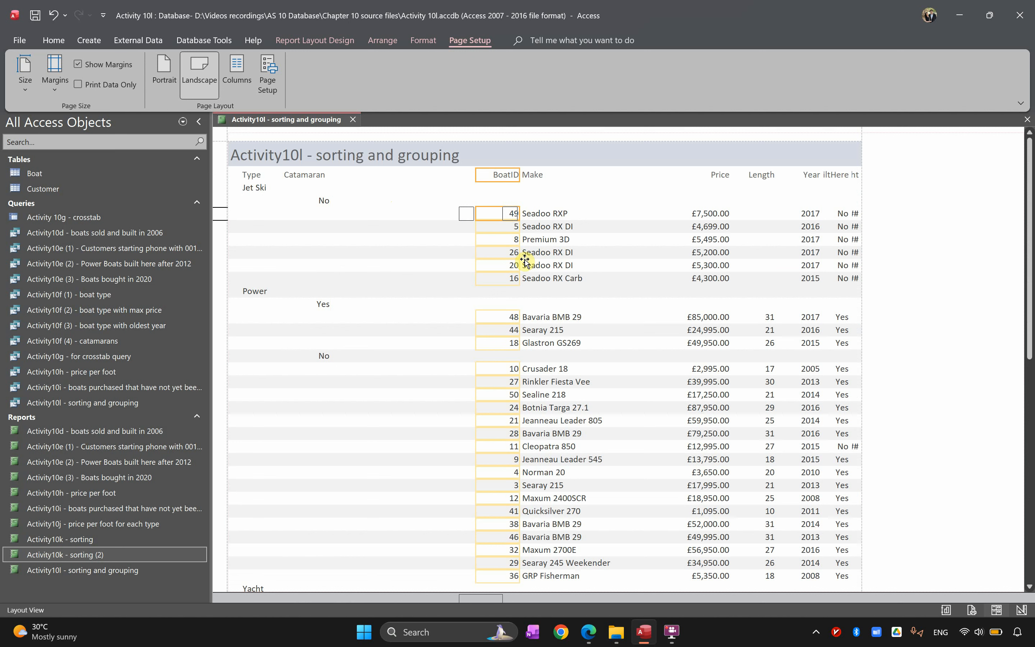
key("Left")
key("Left")
key("Left")
key("Left")
key("Left")
key("Left")
key("Left")
key("Left")
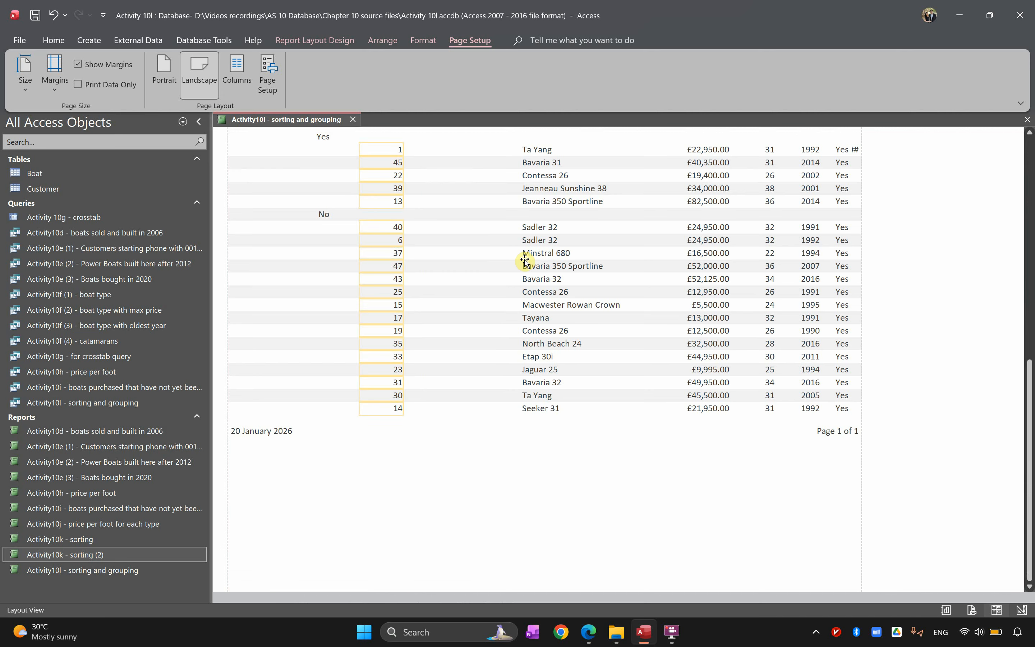
Move the Make heading and its values left, next to the BoatID column.
scroll(522, 252, "up", 15)
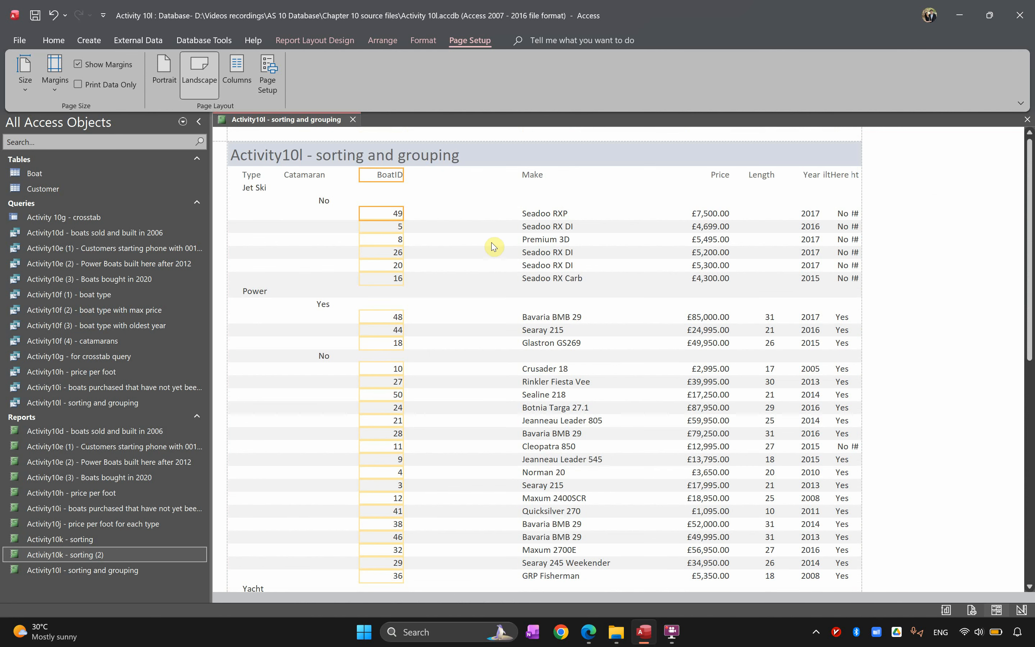
left_click(539, 211)
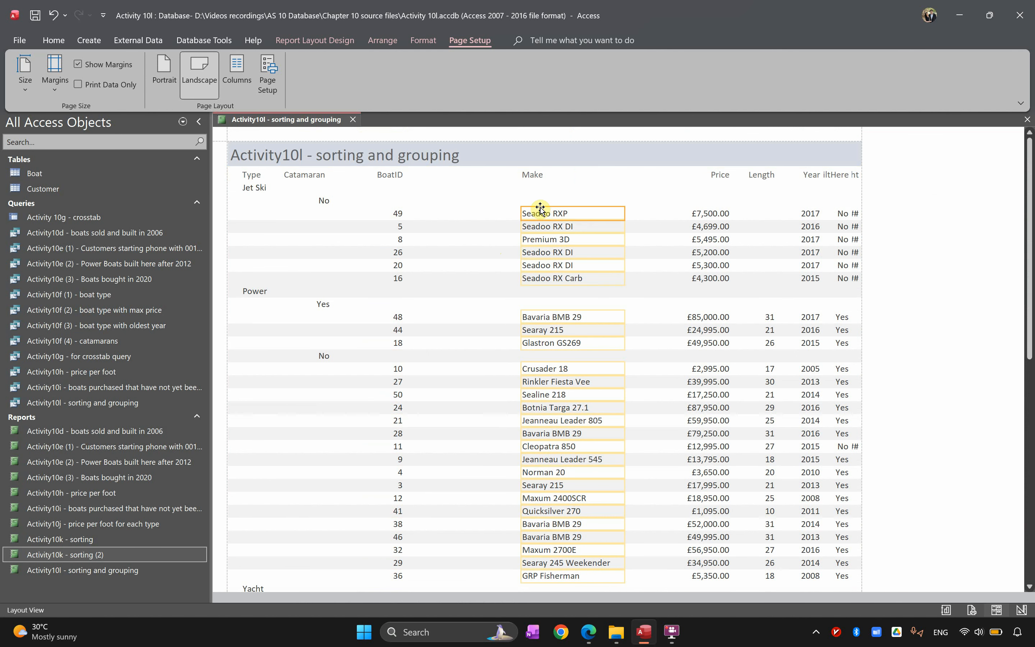
left_click(540, 177)
key("Left")
key("Left")
key("Left")
key("Left")
key("Left")
key("Left")
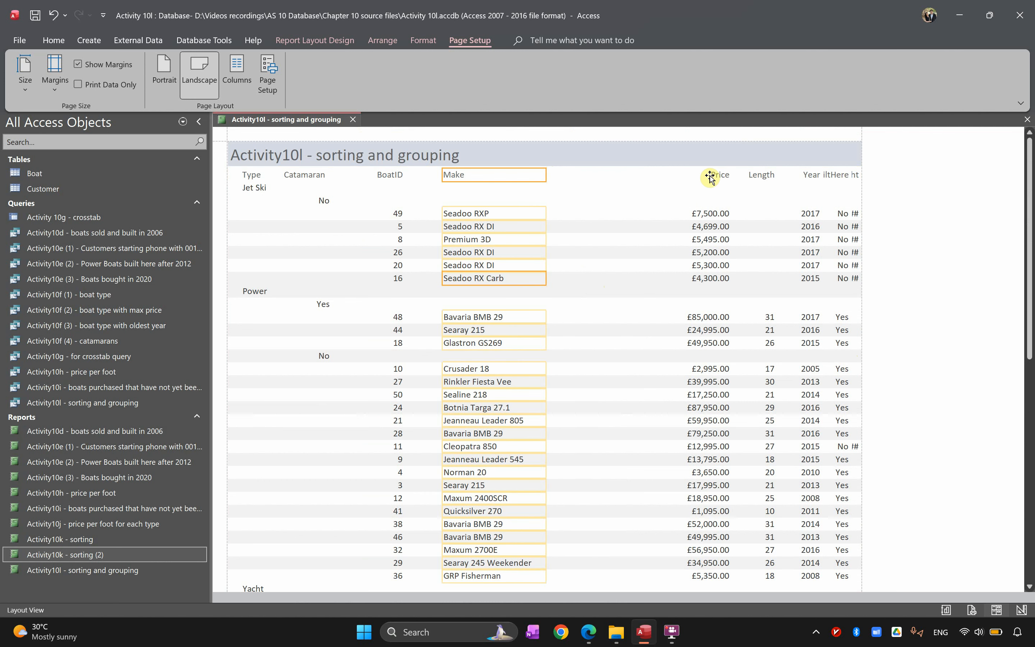
Move the Price heading and its values left, next to the Make column.
left_click(710, 213)
left_click_drag(730, 173, 696, 175)
key("Left")
key("Left")
key("Left")
key("Left")
key("Left")
key("Left")
key("Left")
key("Left")
key("Left")
key("Left")
key("Left")
key("Left")
key("Left")
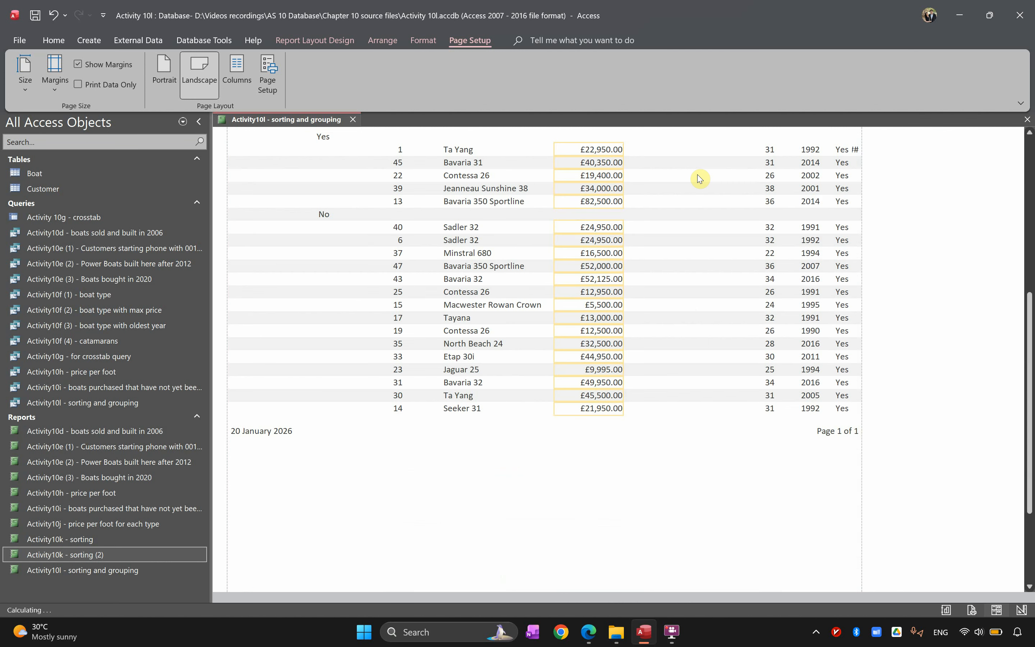
Move the Length heading and its values left, next to the Price column.
scroll(731, 395, "up", 10)
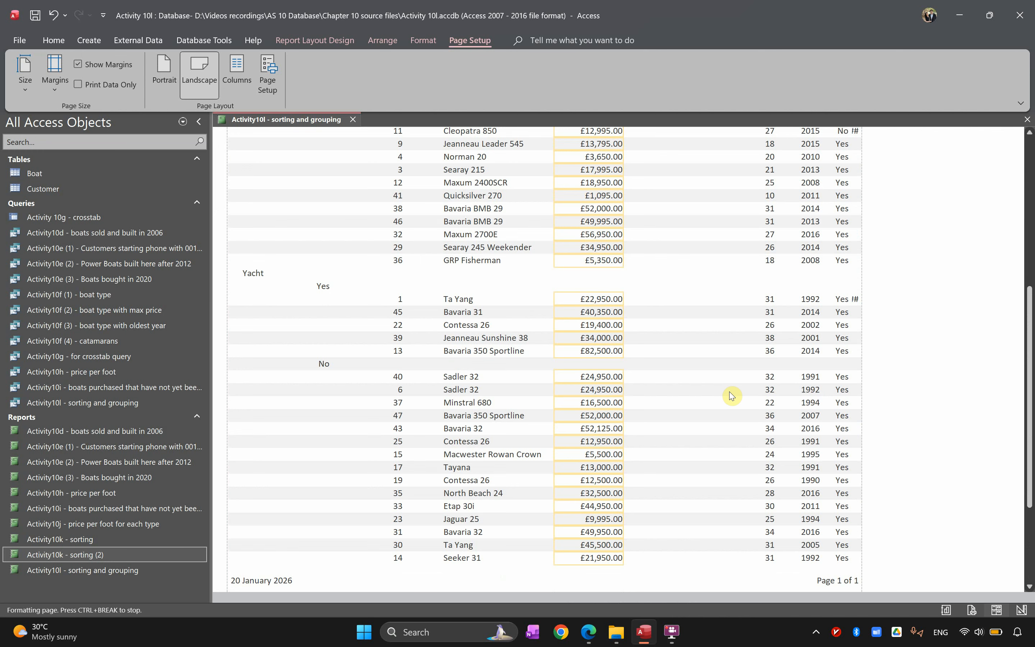
left_click(762, 176)
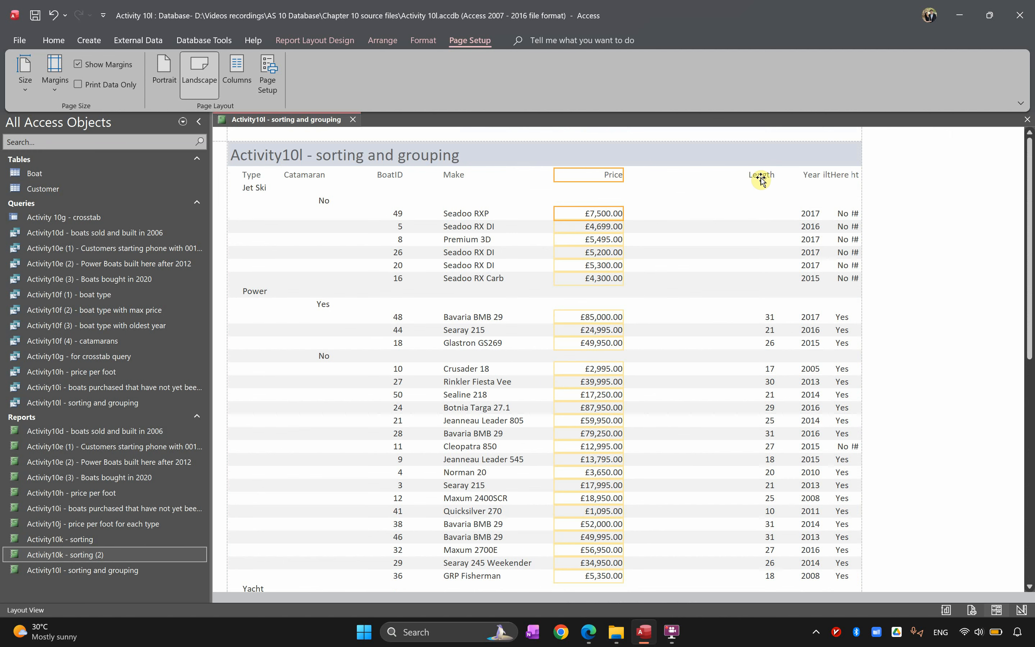
left_click(768, 313)
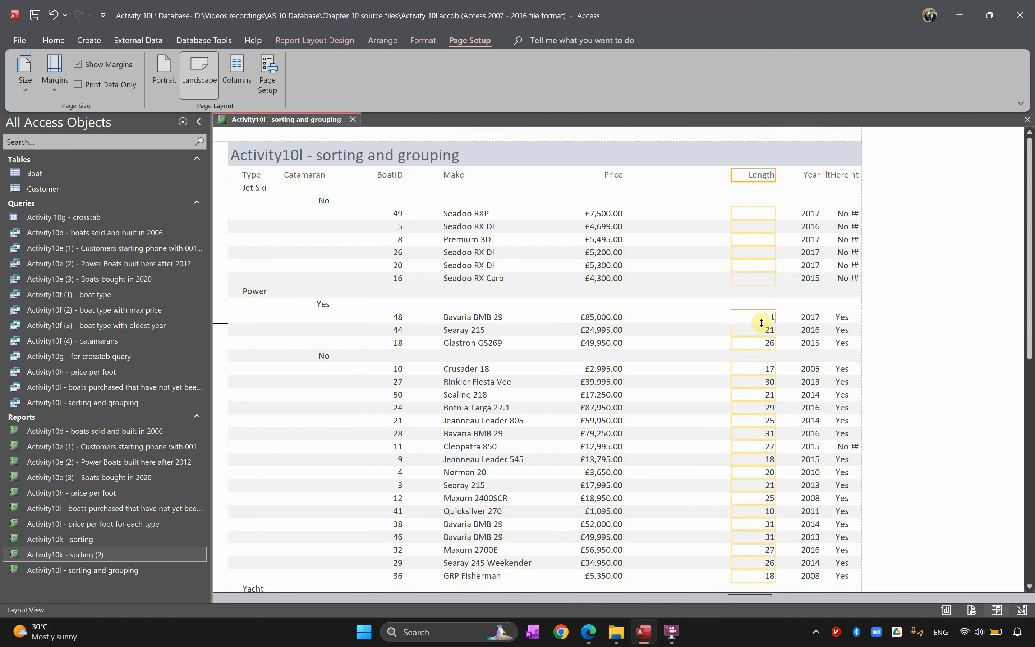
scroll(762, 325, "down", 10)
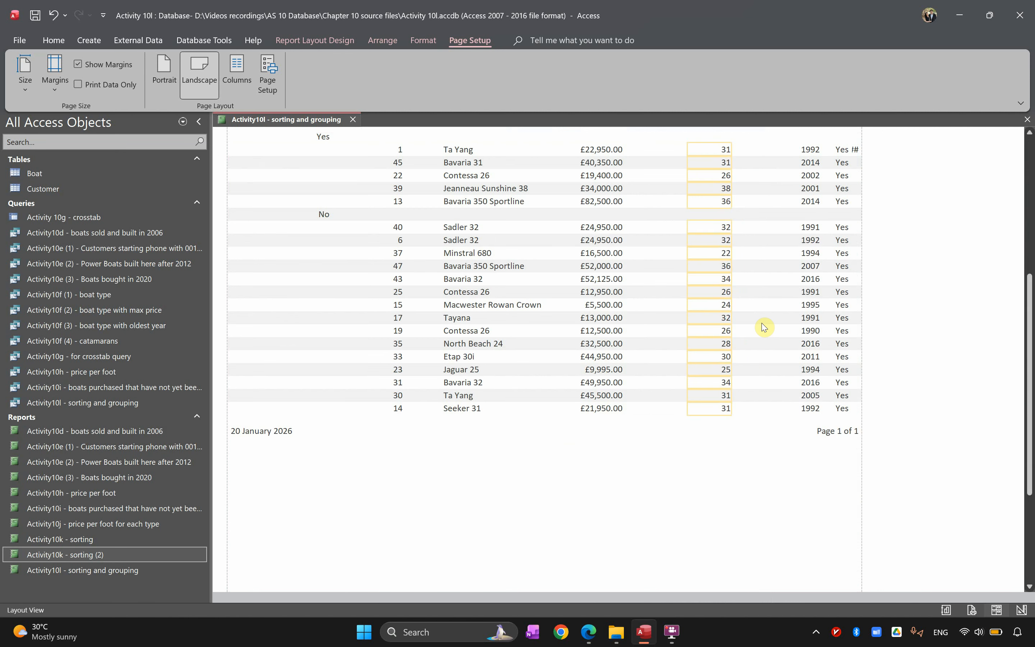
key("Left")
key("Left")
key("Left")
key("Left")
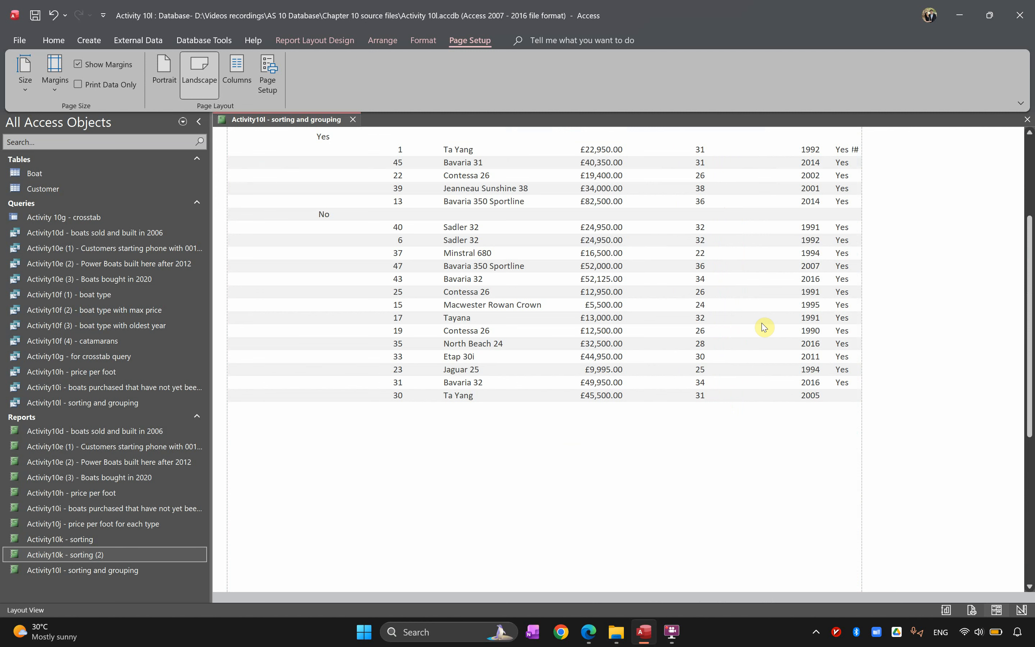
Move the Year column next to Length, and widen the BuiltHere and Bought columns to fit their contents.
left_click(816, 318)
scroll(818, 317, "up", 8)
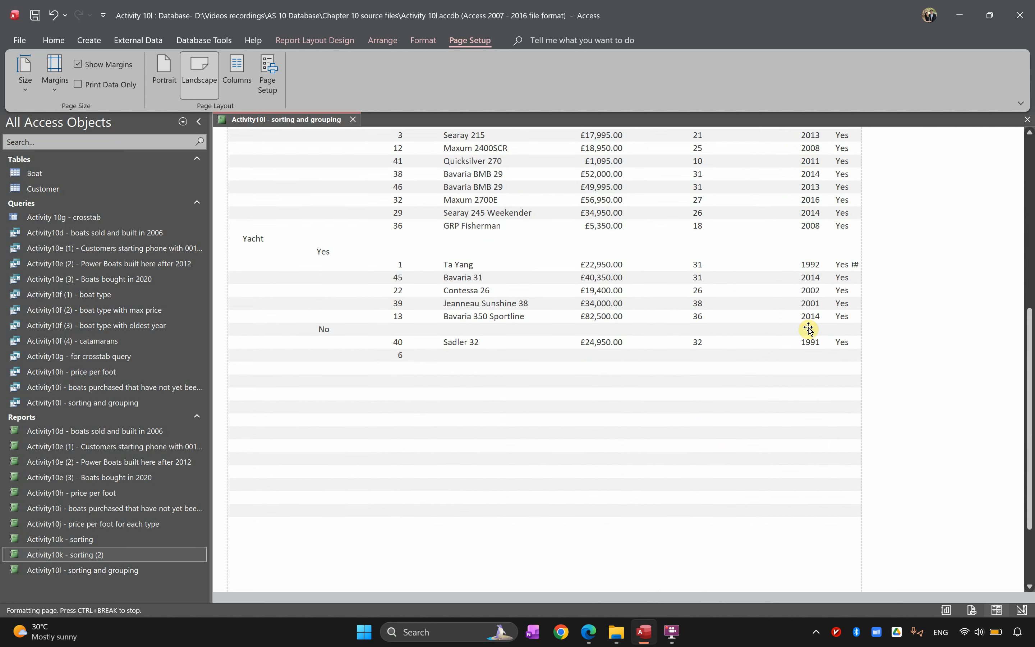
scroll(819, 303, "up", 3)
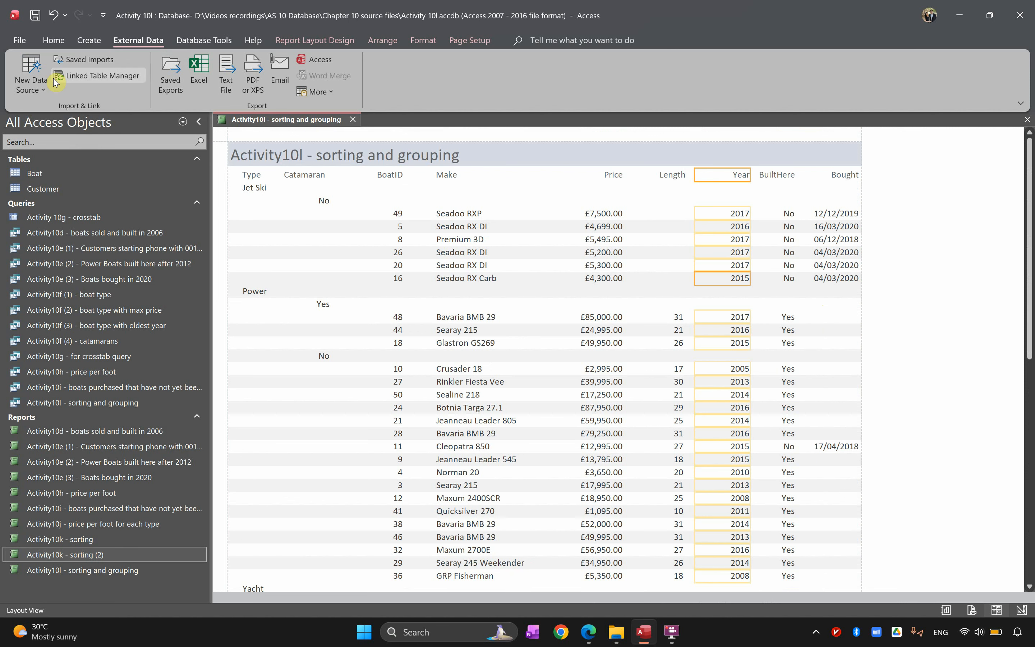
Switch the report to Design View and open its grouping, sorting and totals settings.
left_click(54, 40)
left_click(25, 89)
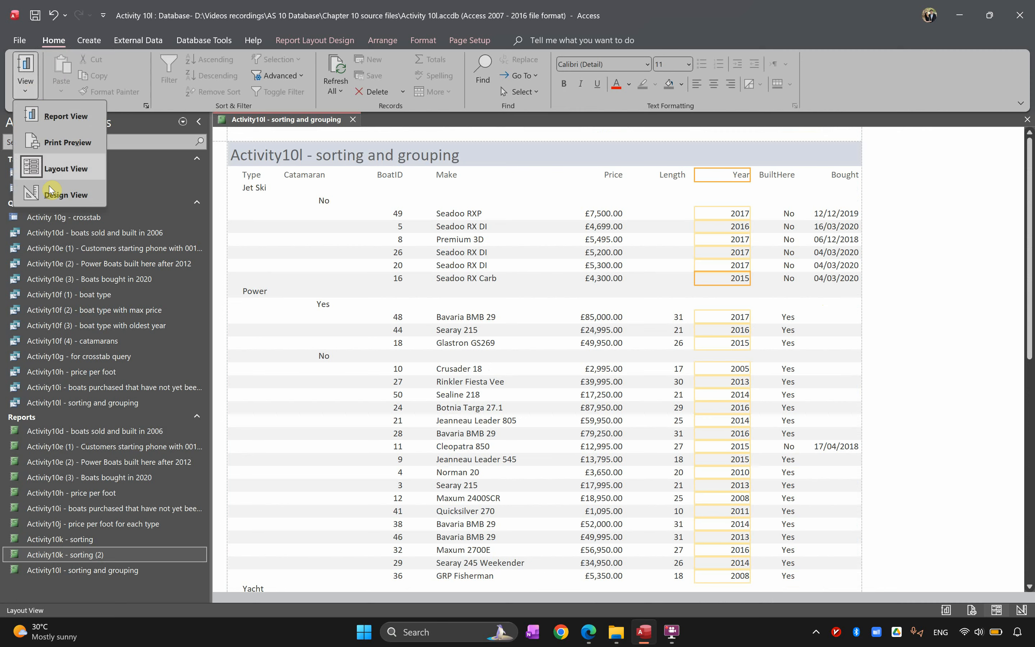
left_click(50, 191)
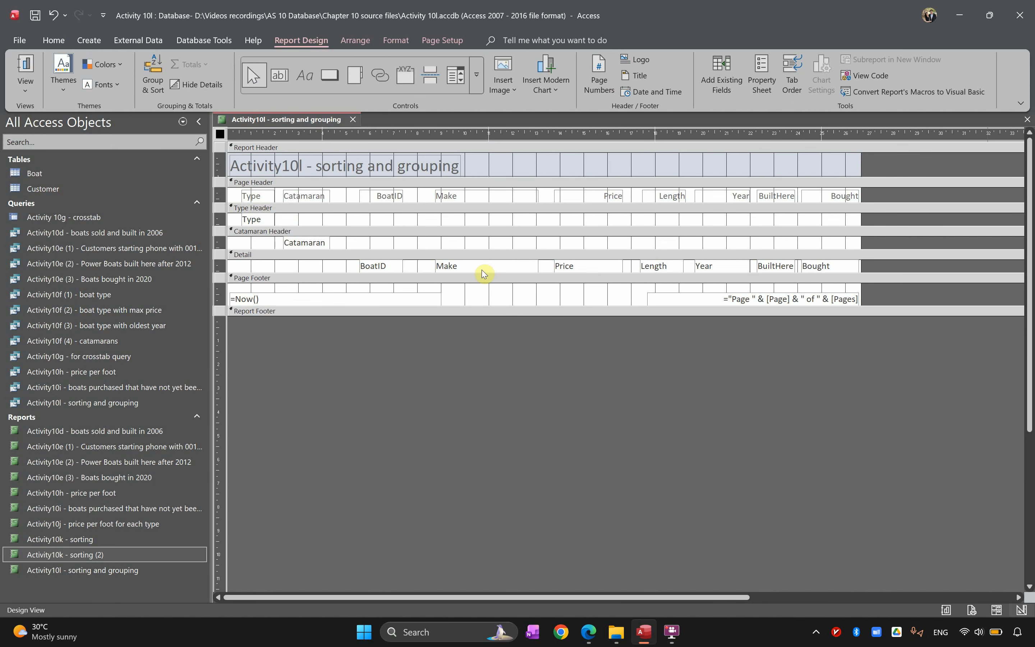
left_click(23, 91)
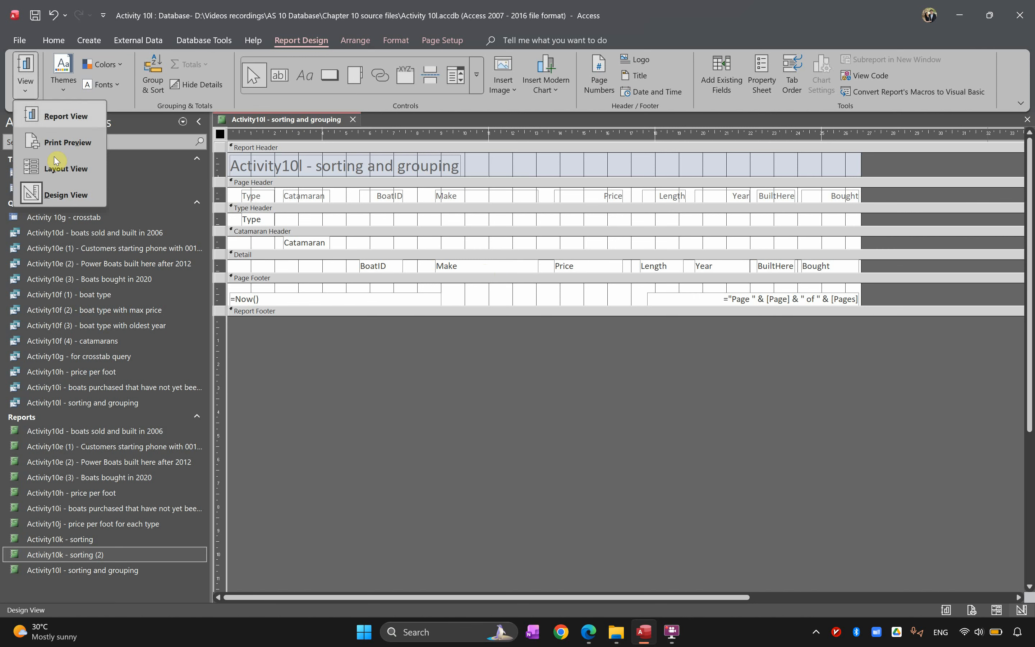
left_click(159, 72)
left_click(160, 72)
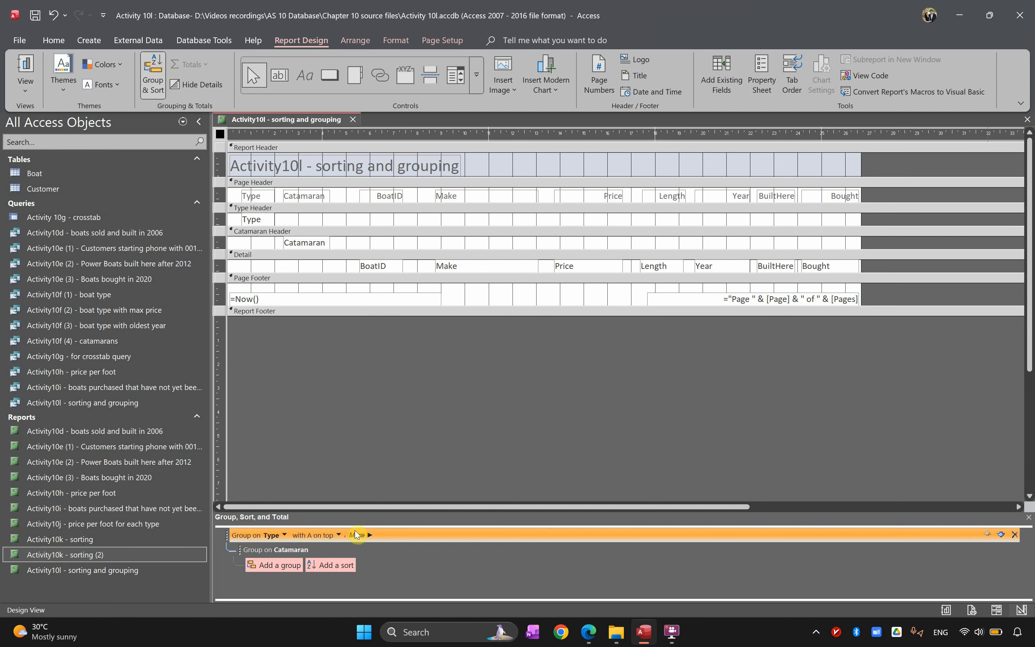
Check the activity brief, add a Price sort from smallest to largest below the Catamaran group, and expand its options.
key("alt+Tab")
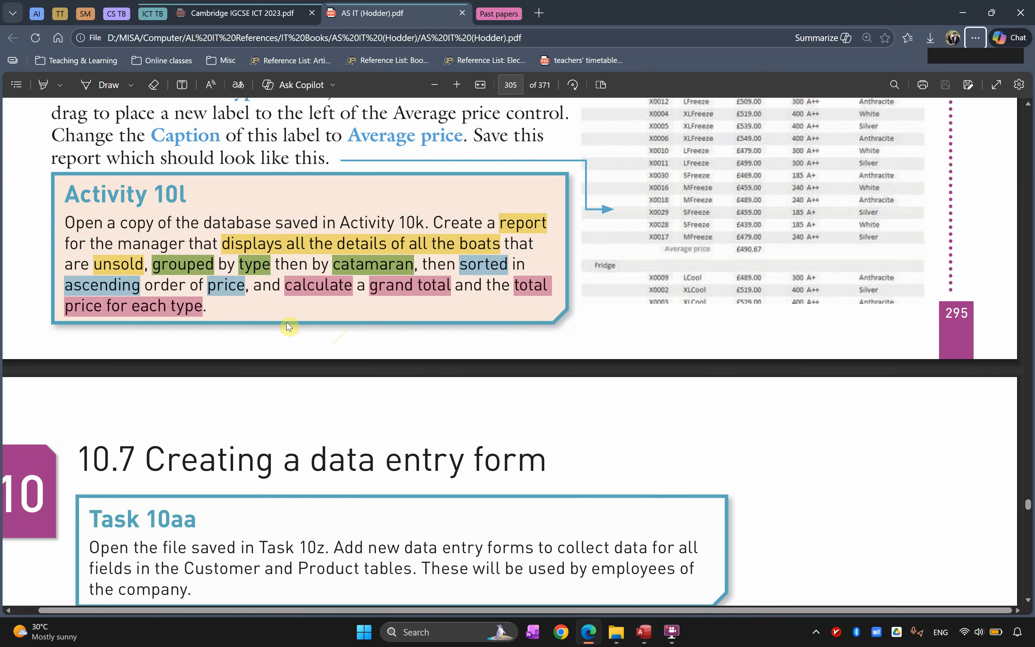
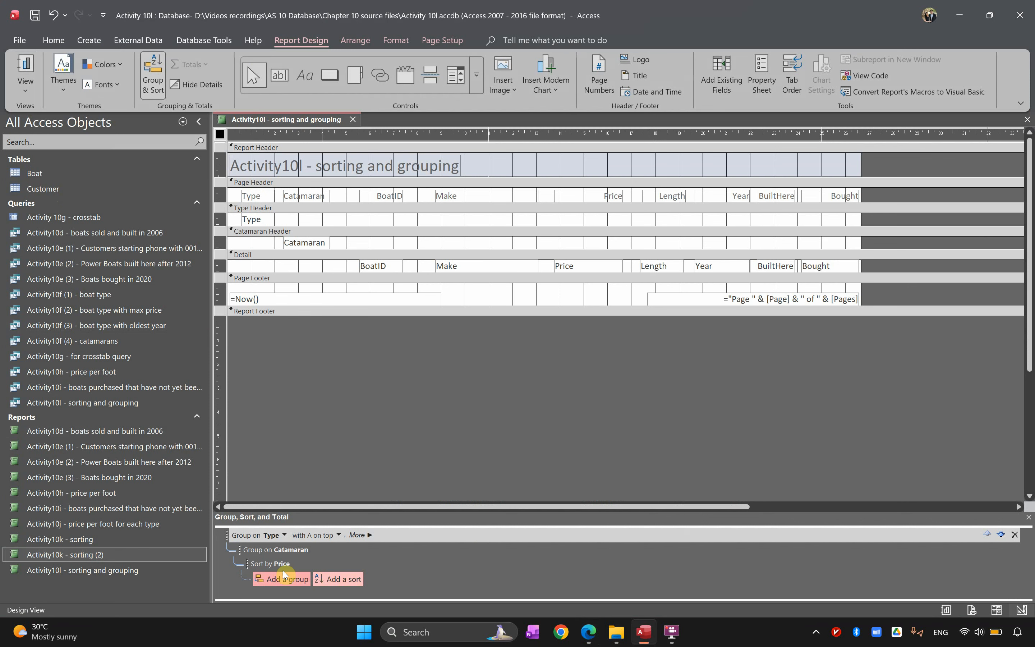
left_click(279, 564)
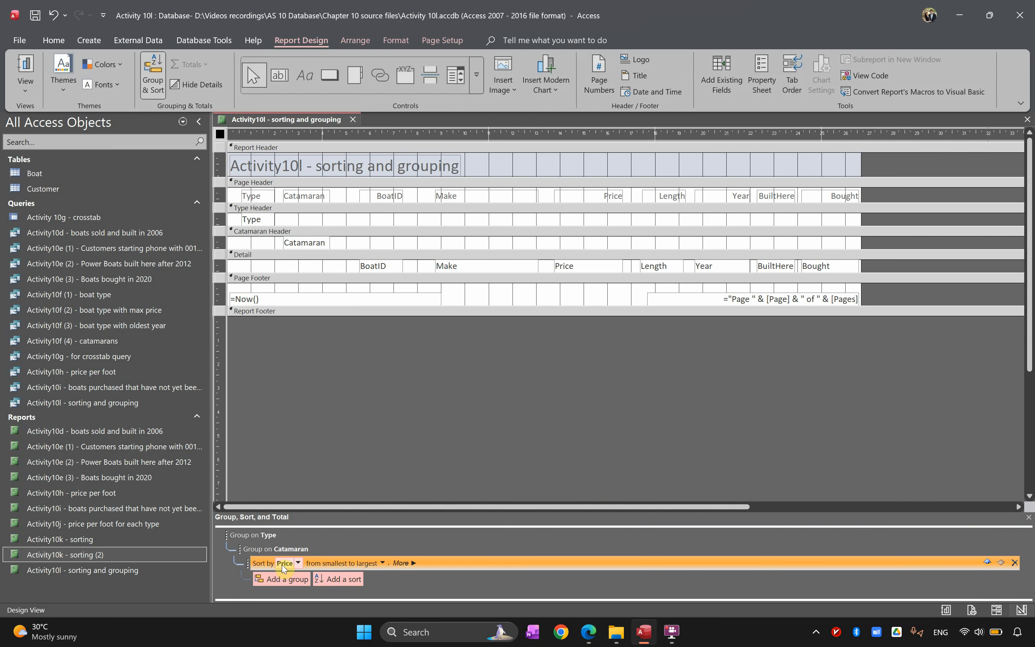
left_click(413, 563)
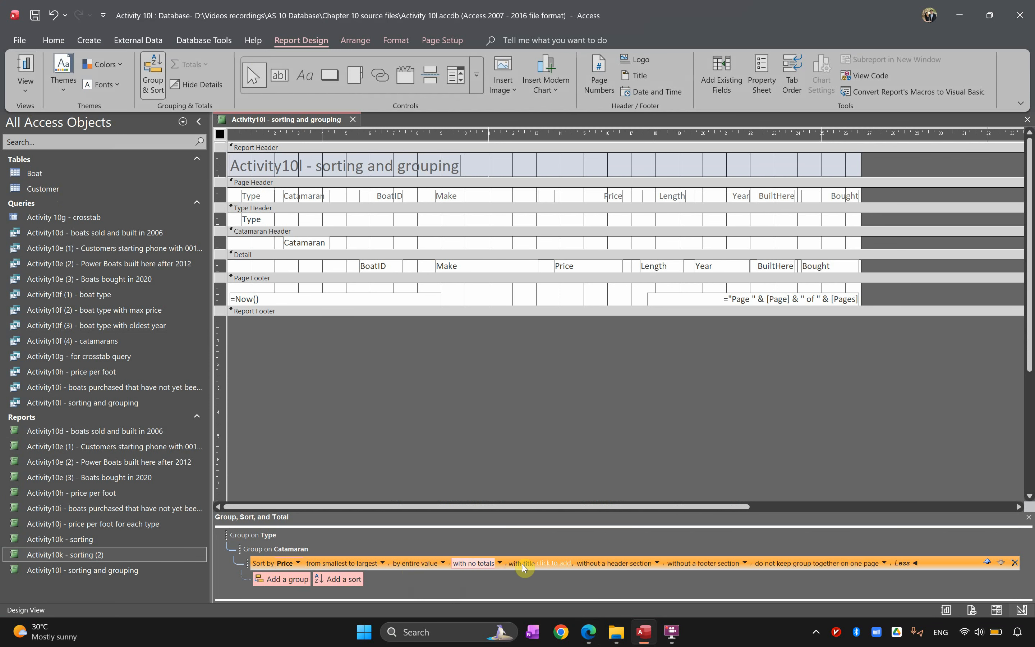
Check the totals required by the activity brief, and set the Price level's totals to use the Sum of Price.
left_click(499, 563)
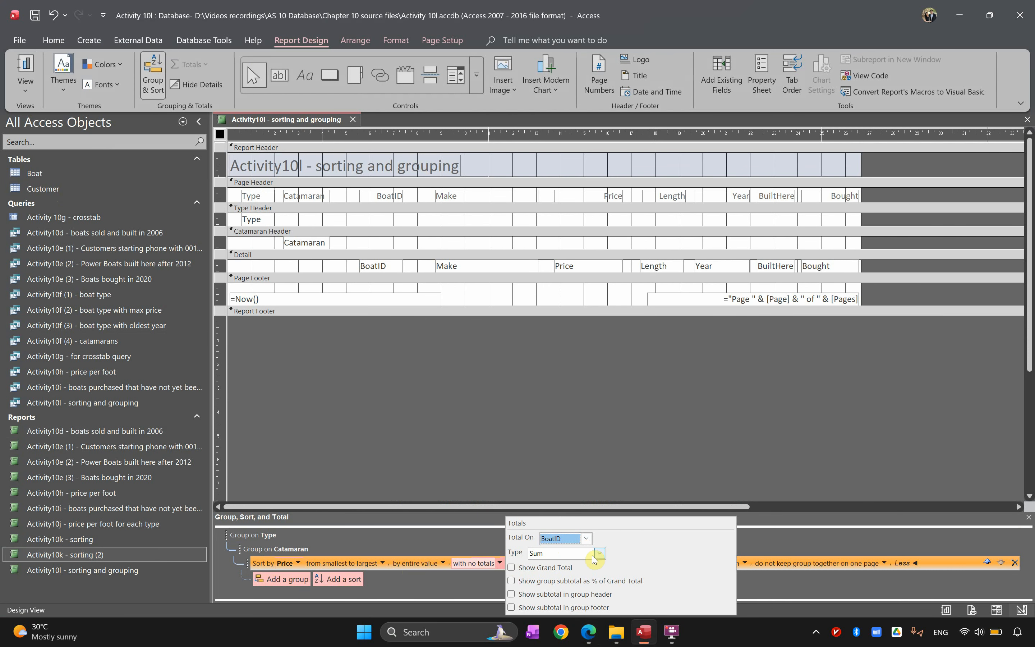
key("alt+Tab")
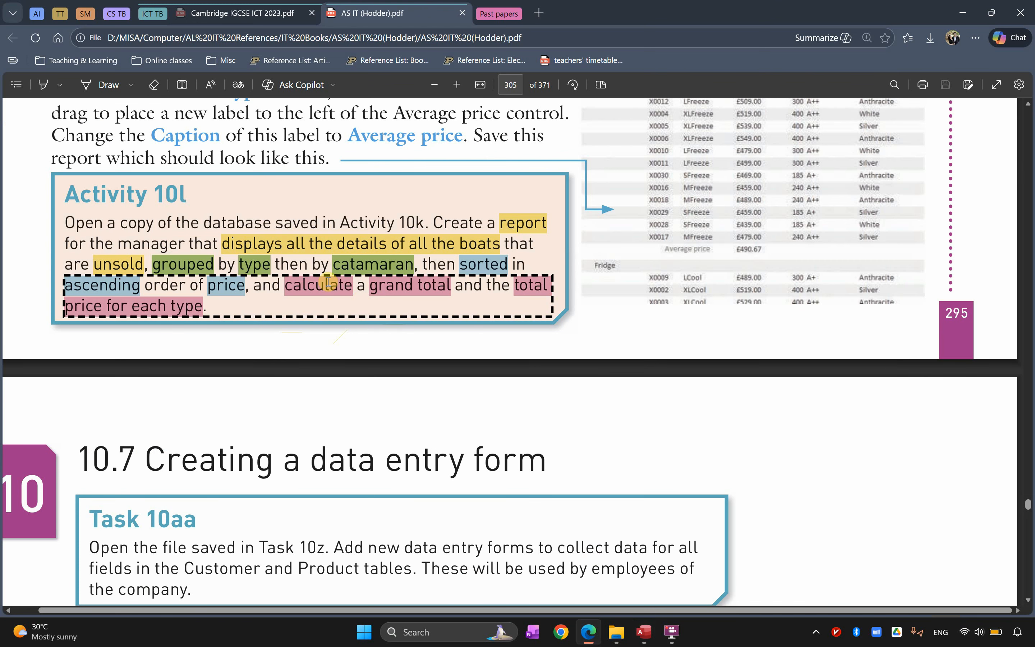
key("alt+Tab")
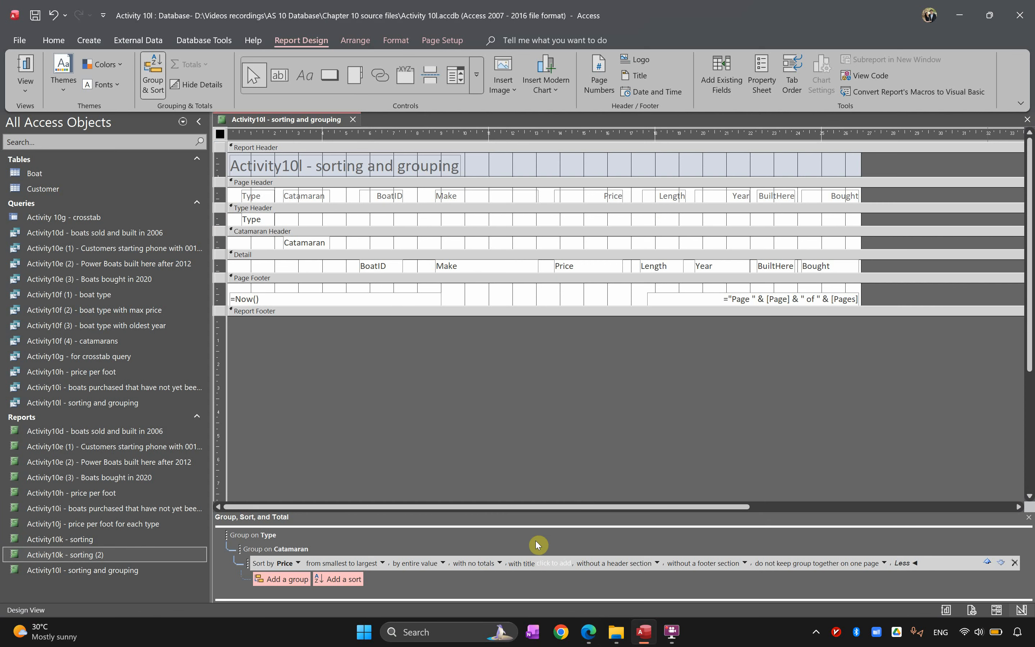
left_click(499, 563)
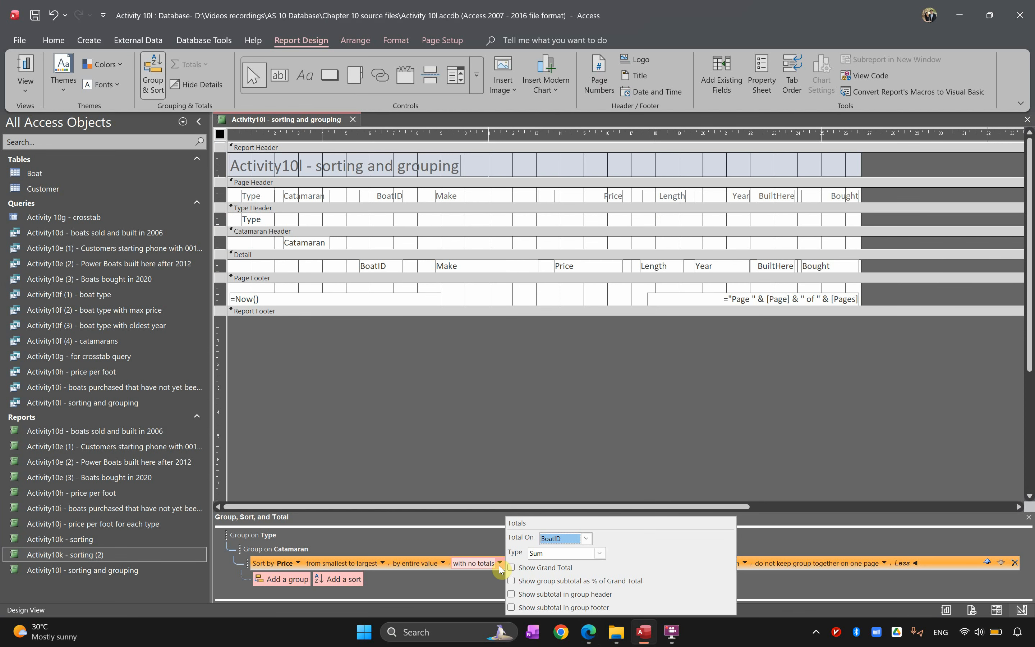
left_click(567, 556)
left_click(565, 541)
left_click(565, 542)
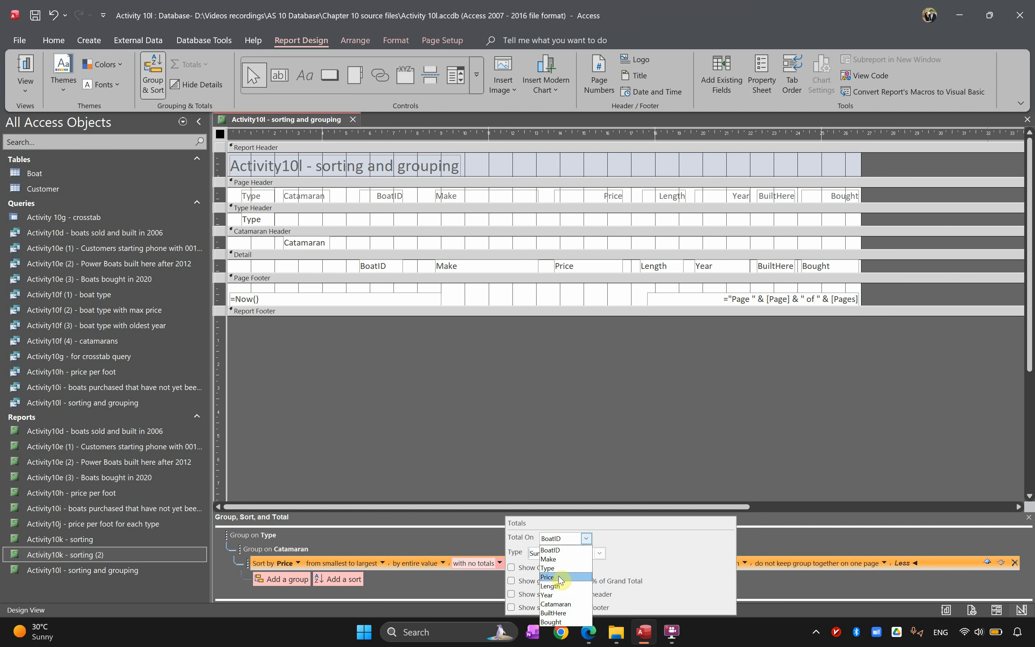
left_click(556, 577)
left_click(556, 552)
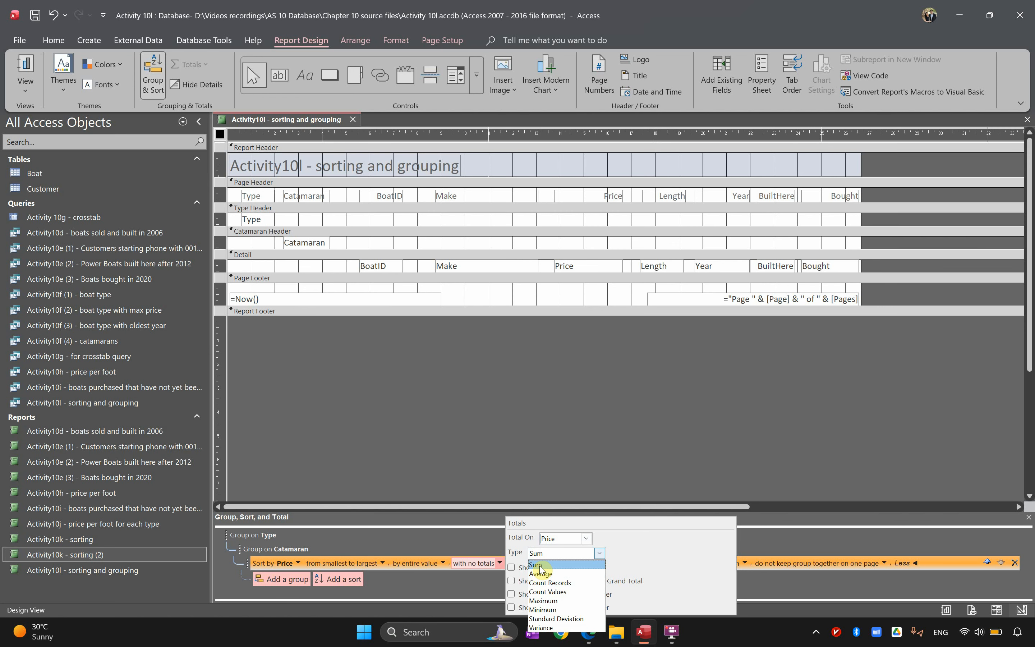
left_click(540, 565)
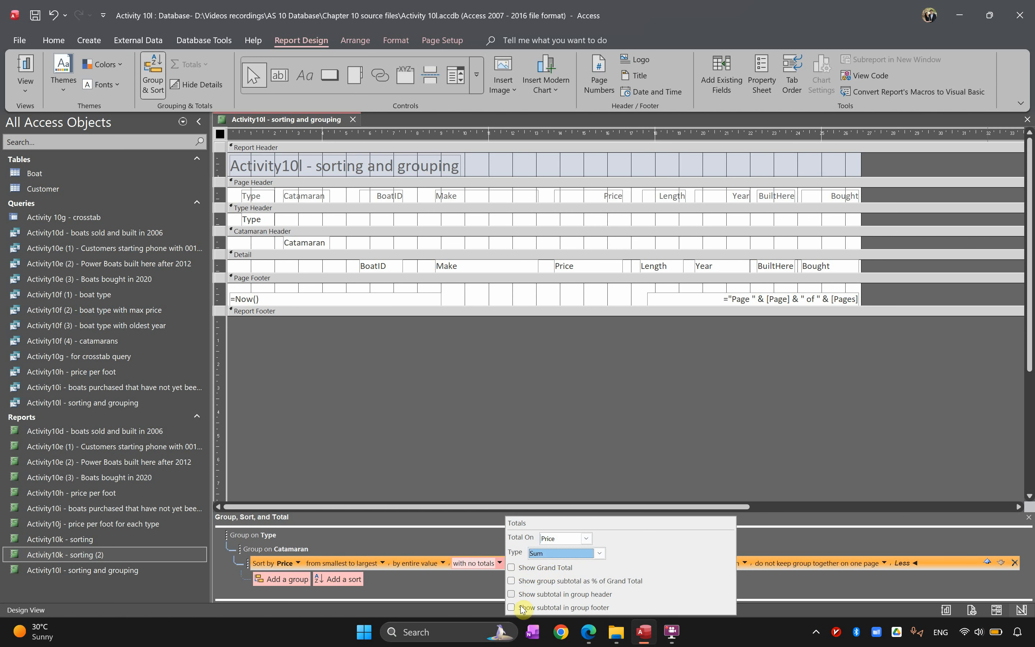
Show the grand total and a subtotal in the group footer for Price, leaving the percentage of grand total off.
left_click(513, 568)
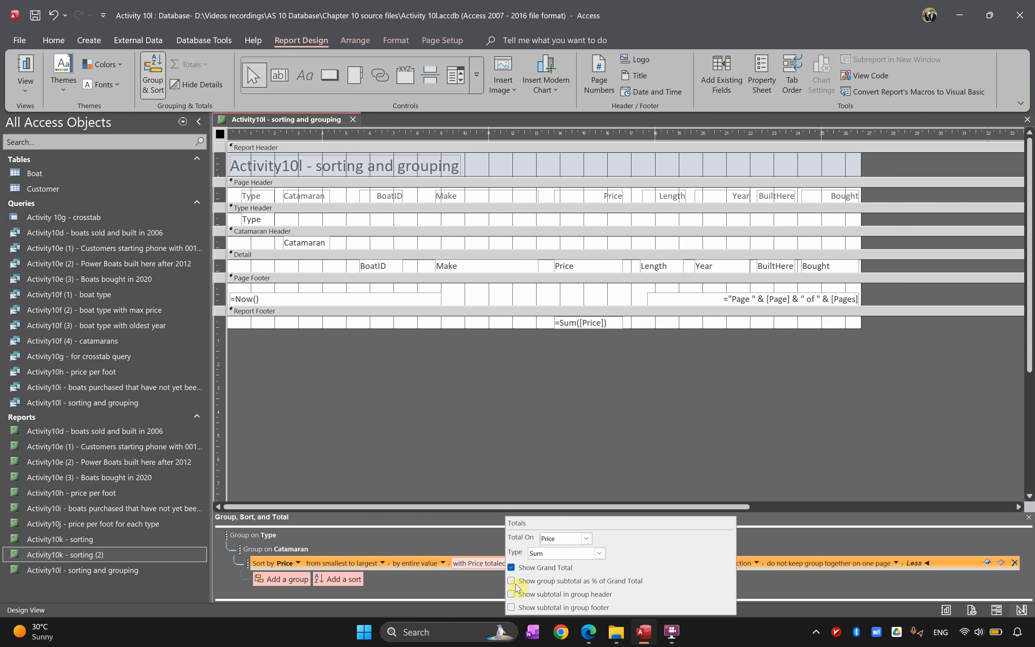
left_click(513, 581)
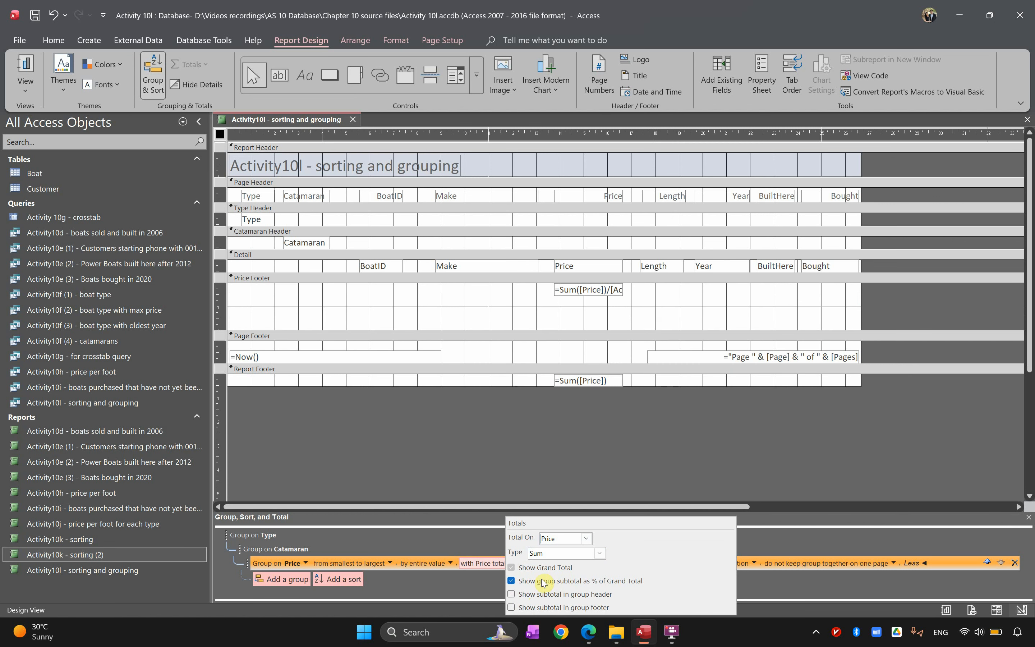
left_click(512, 582)
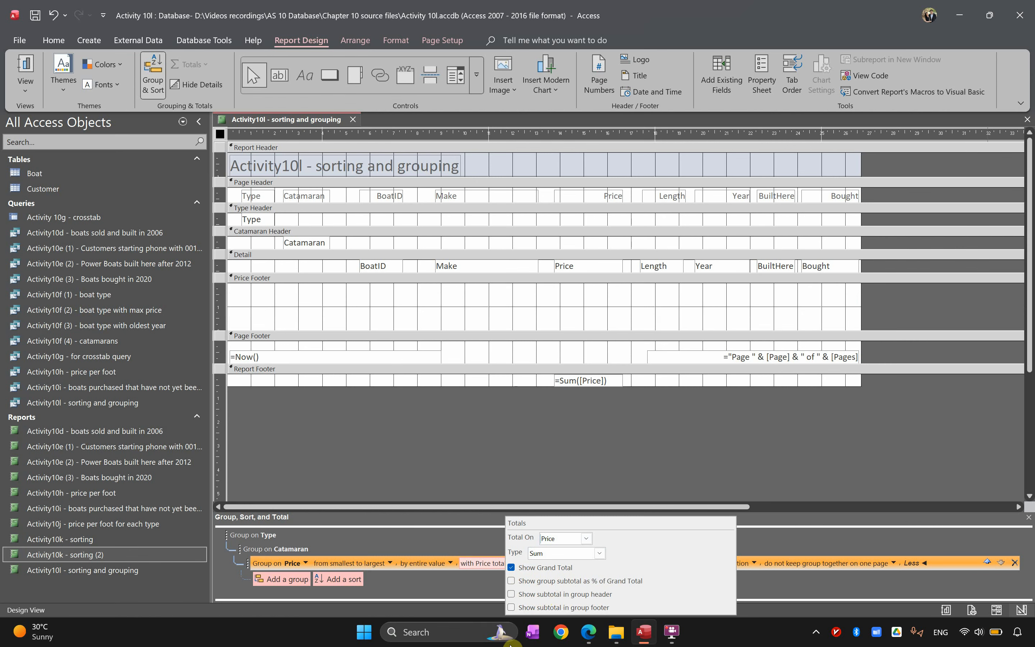
left_click(533, 609)
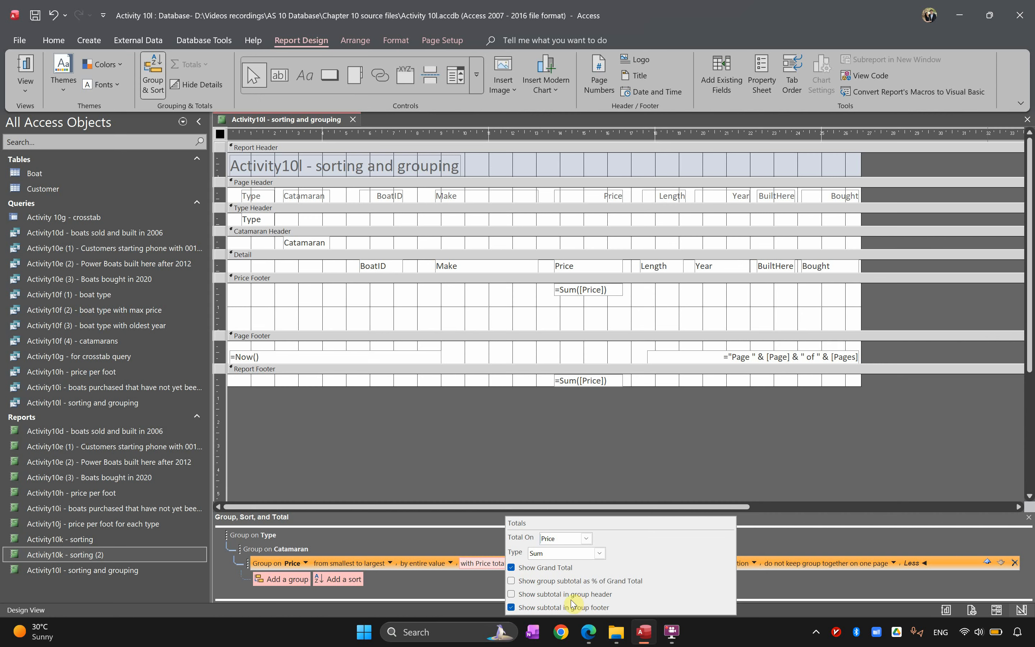
Close the totals options and display the report in Report View to check the price totals.
left_click(20, 64)
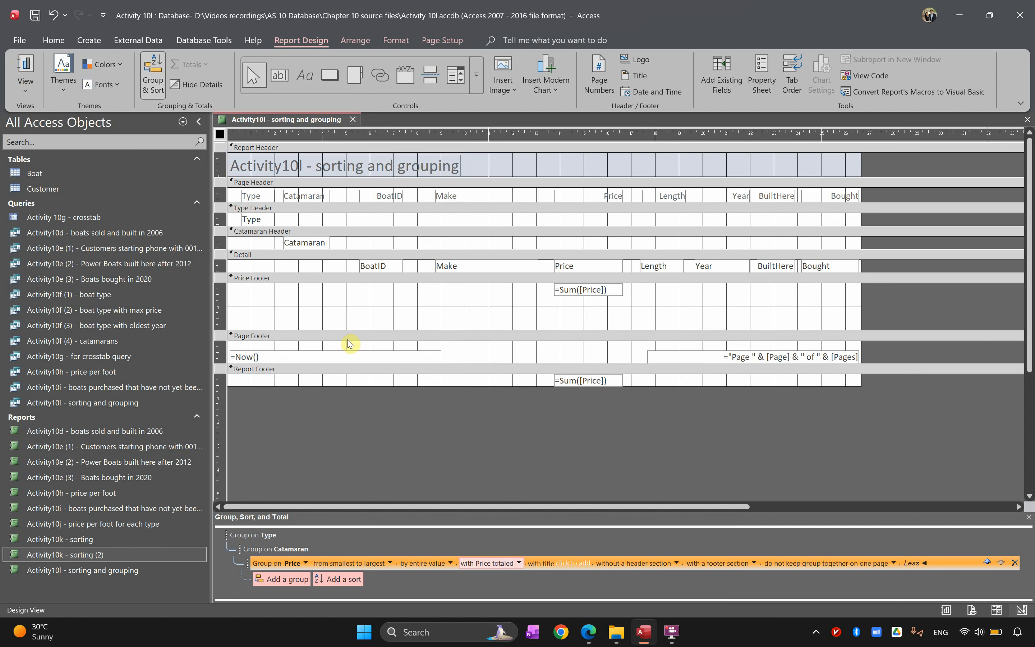
left_click(401, 398)
left_click(33, 63)
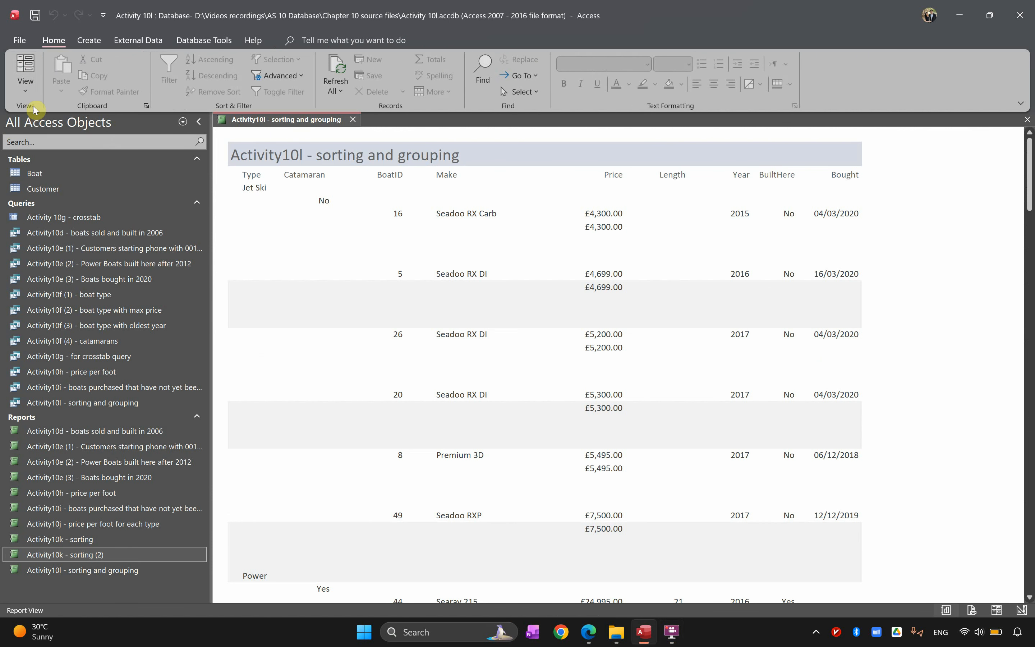
Return the report to Design View and shrink the Price Footer section to just below its price sum.
left_click(25, 88)
left_click(69, 195)
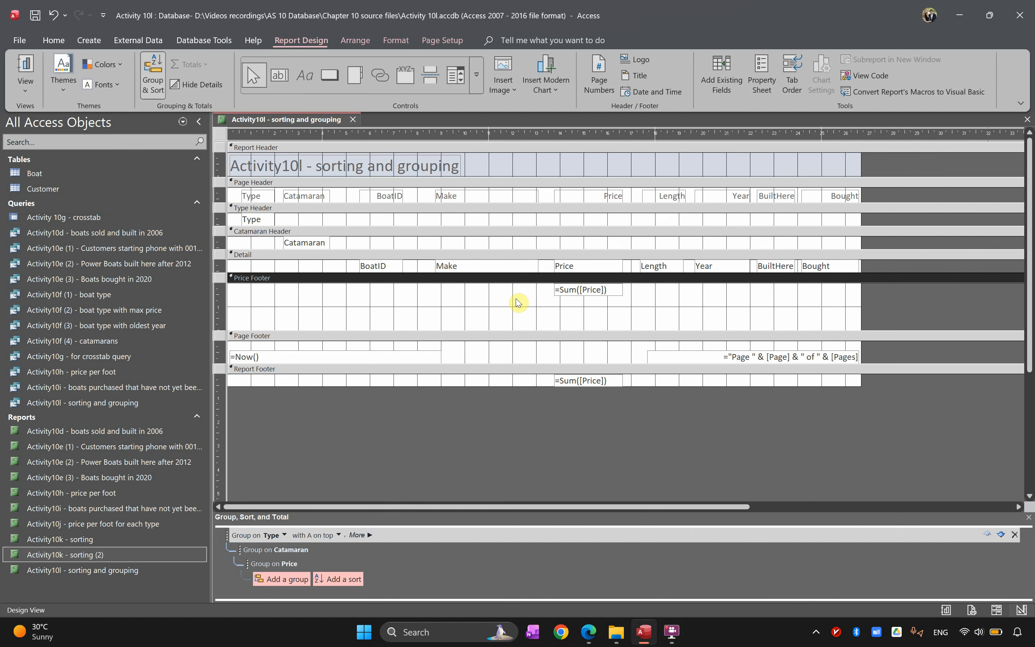
left_click_drag(573, 330, 555, 300)
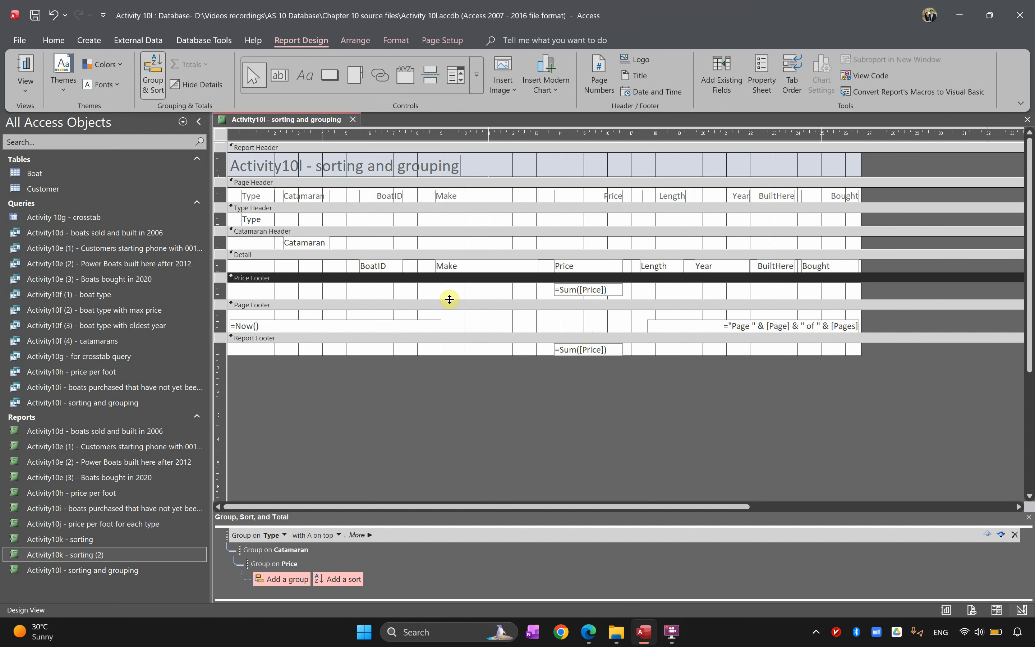
Display the report in Report View and examine the totals beneath the prices in each boat type group.
left_click(17, 60)
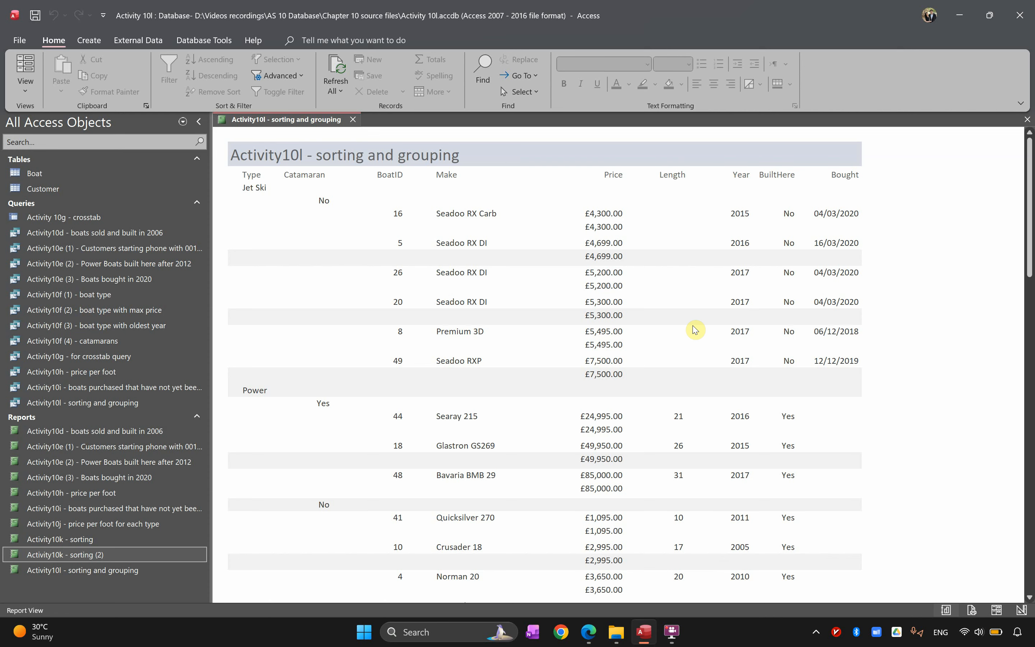
scroll(667, 338, "down", 1)
left_click_drag(604, 363, 584, 363)
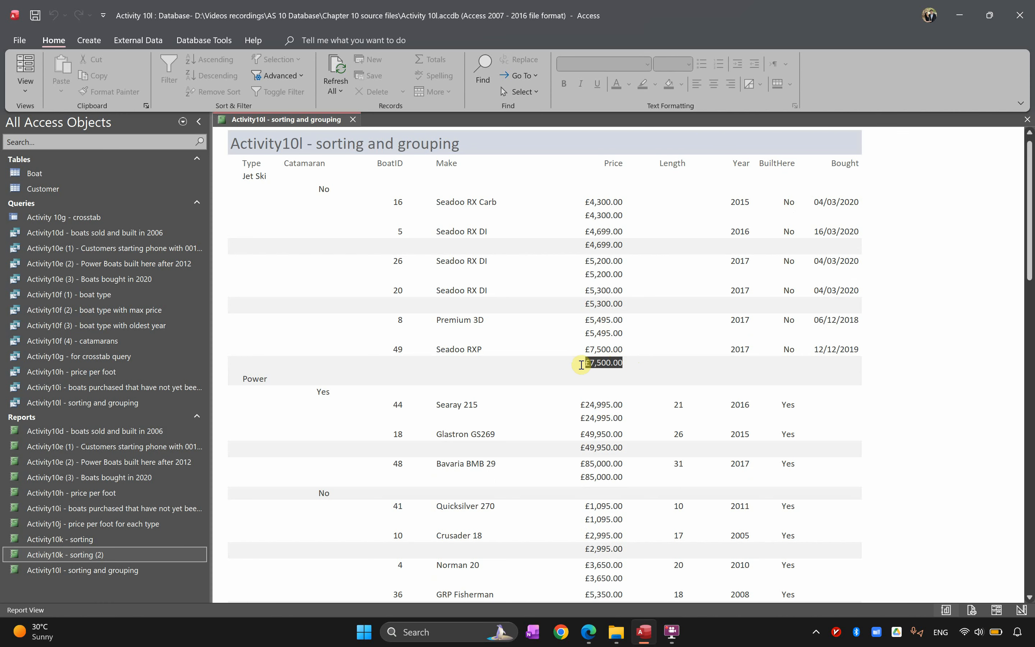
scroll(596, 413, "down", 3)
scroll(595, 413, "down", 2)
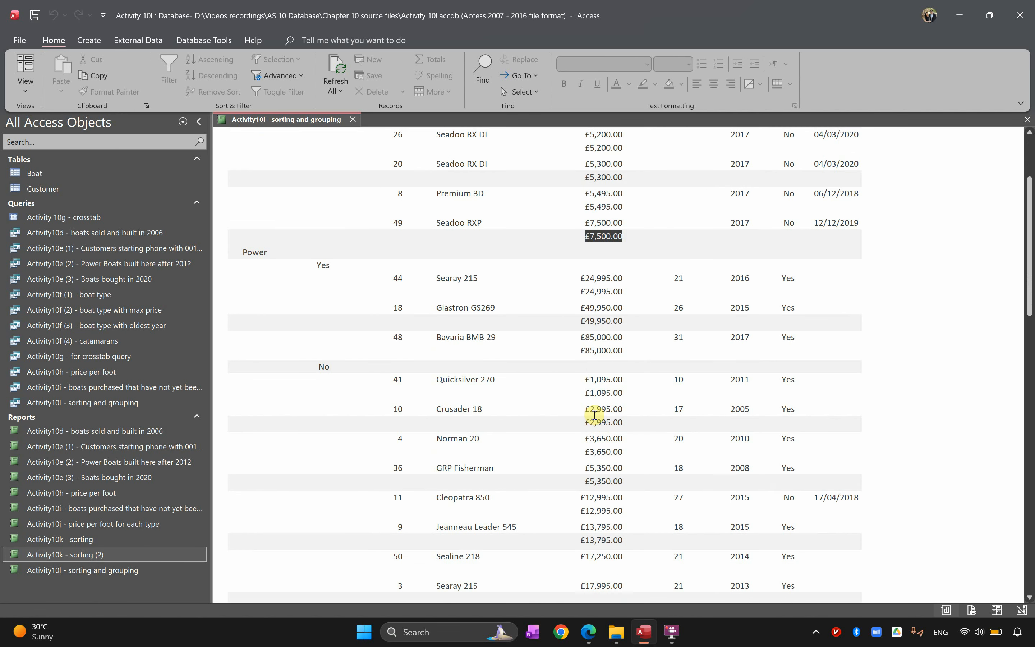
scroll(638, 416, "down", 3)
scroll(639, 416, "down", 10)
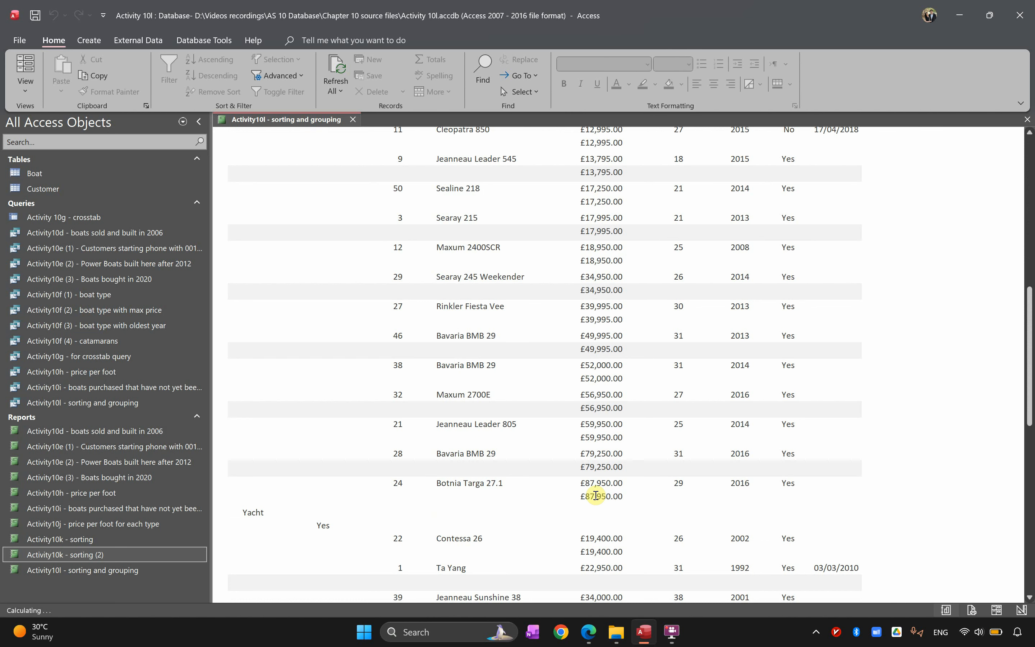
left_click_drag(585, 499, 628, 502)
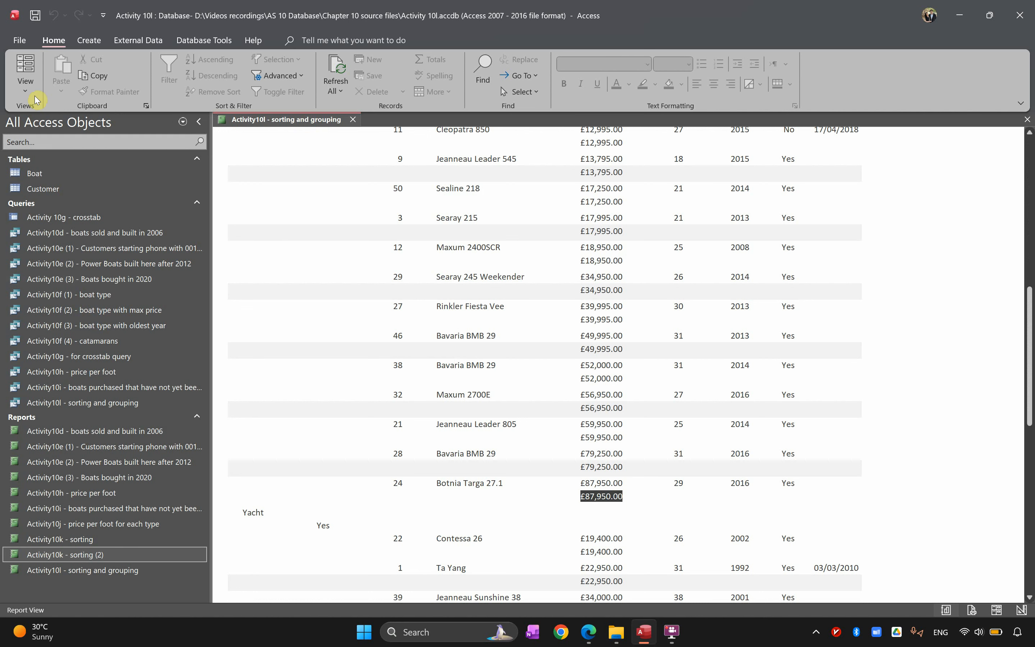
In Design View, make the price sums in the Price Footer and Report Footer bold.
left_click(30, 88)
left_click(88, 188)
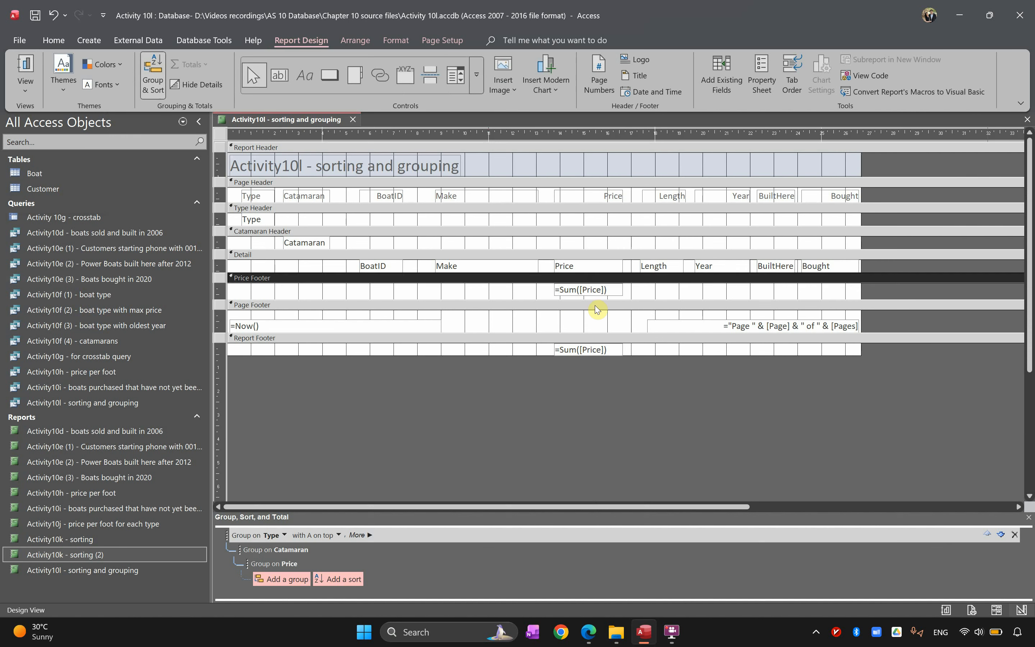
left_click(592, 290)
left_click(593, 350, "shift")
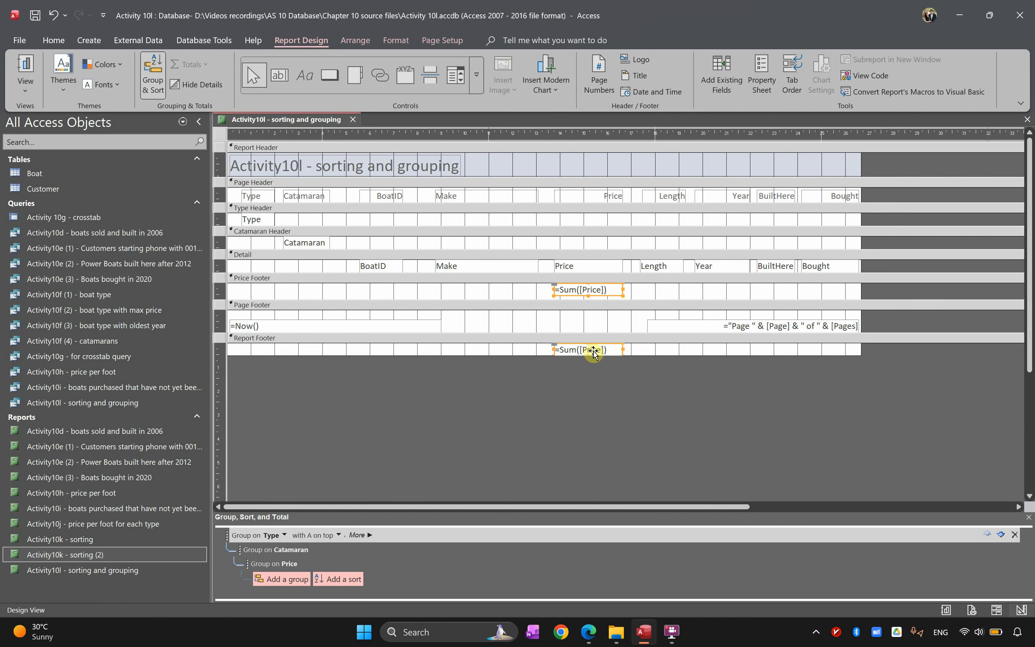
key("ctrl+b")
left_click(528, 334)
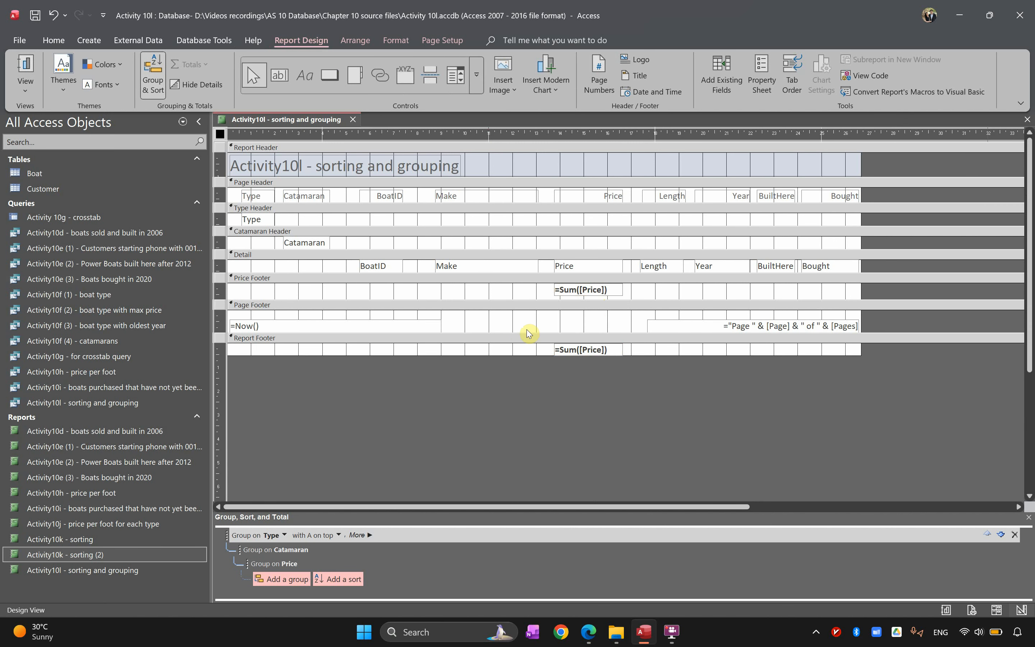
Tighten the Price Footer section slightly, check the report in Layout View, and return to Design View.
left_click_drag(524, 298, 519, 294)
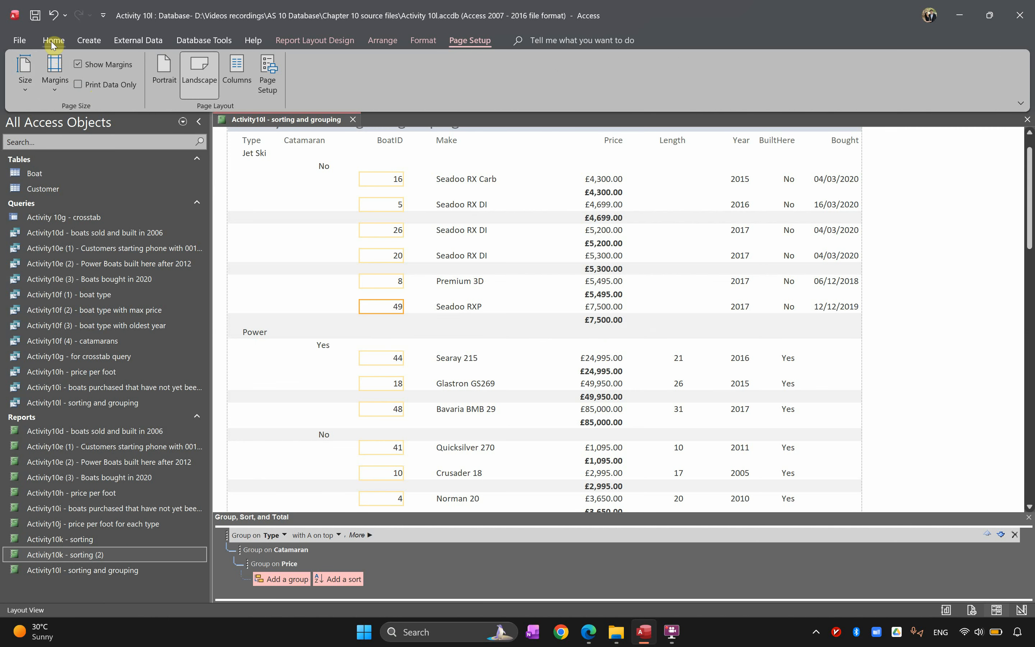
left_click(53, 40)
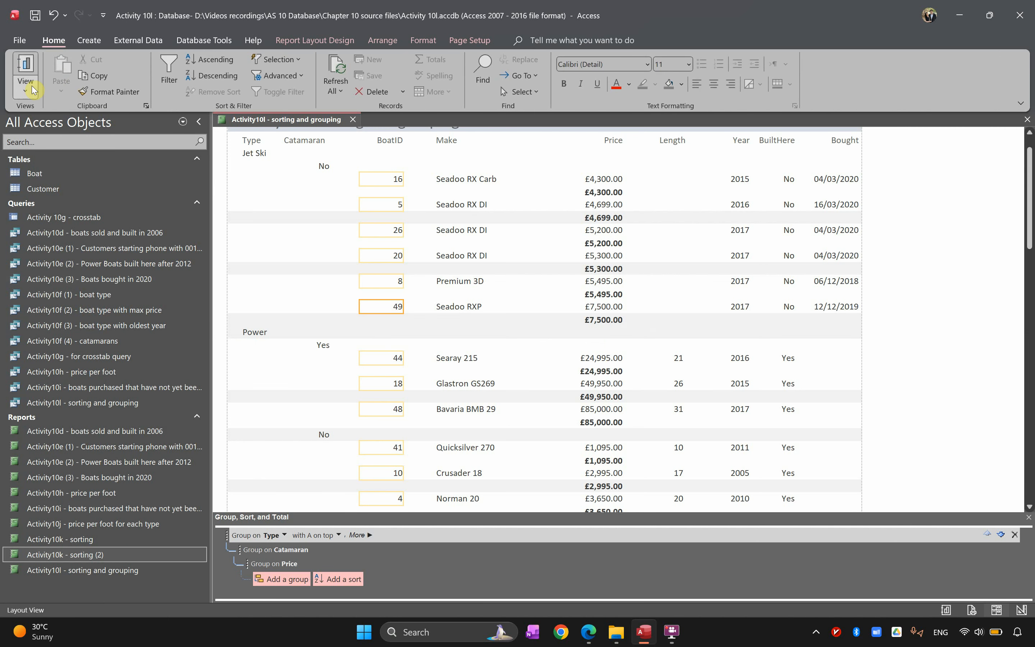
left_click(25, 75)
left_click(70, 194)
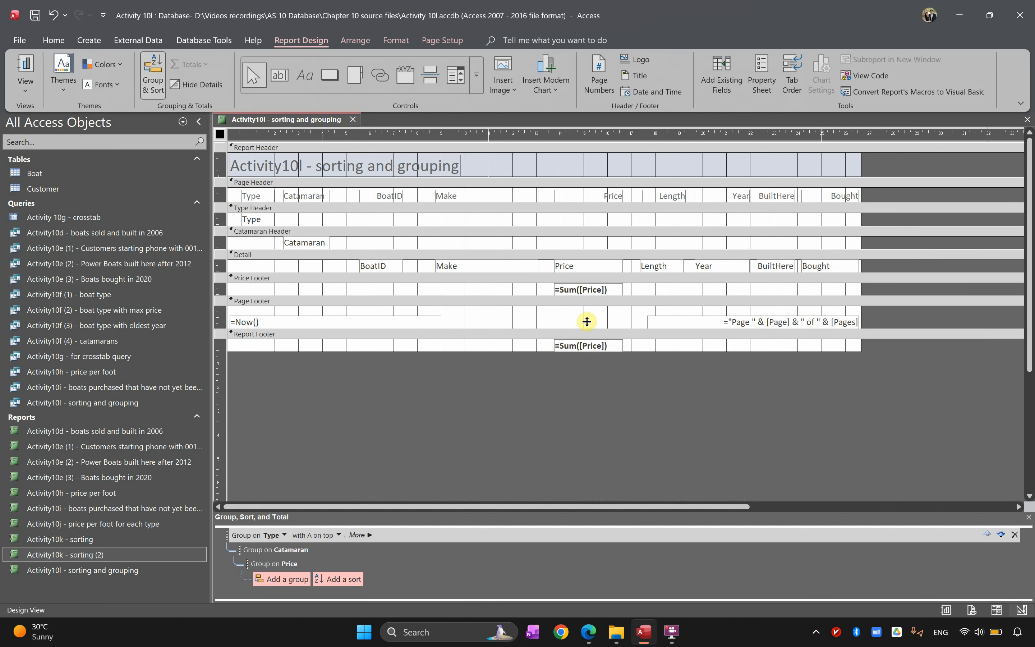
Delete the price sums from the Price Footer and the Report Footer.
left_click(587, 291)
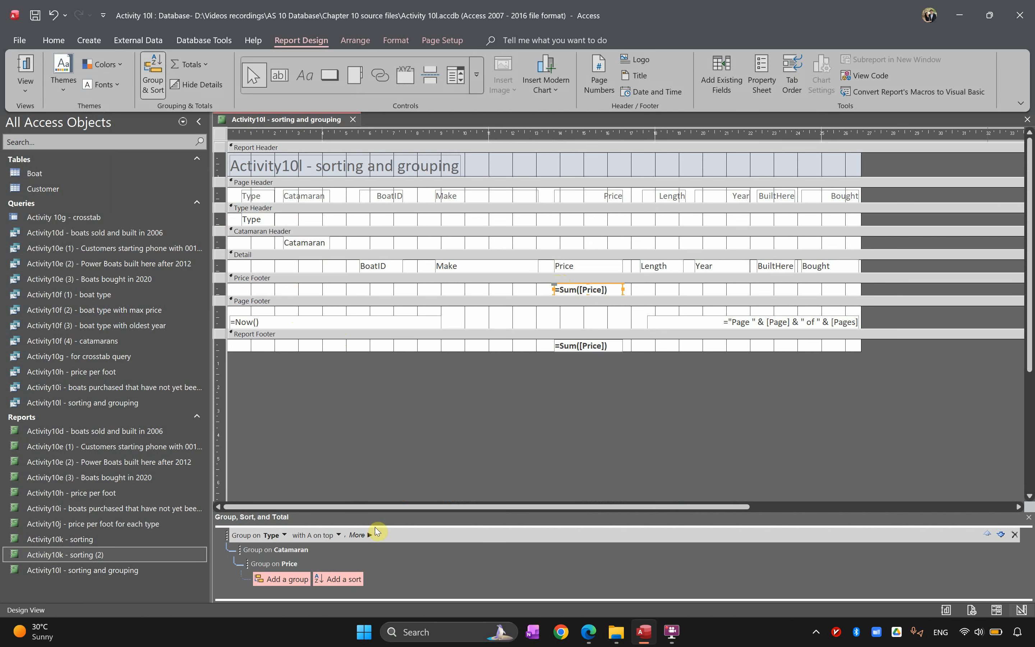
left_click(288, 563)
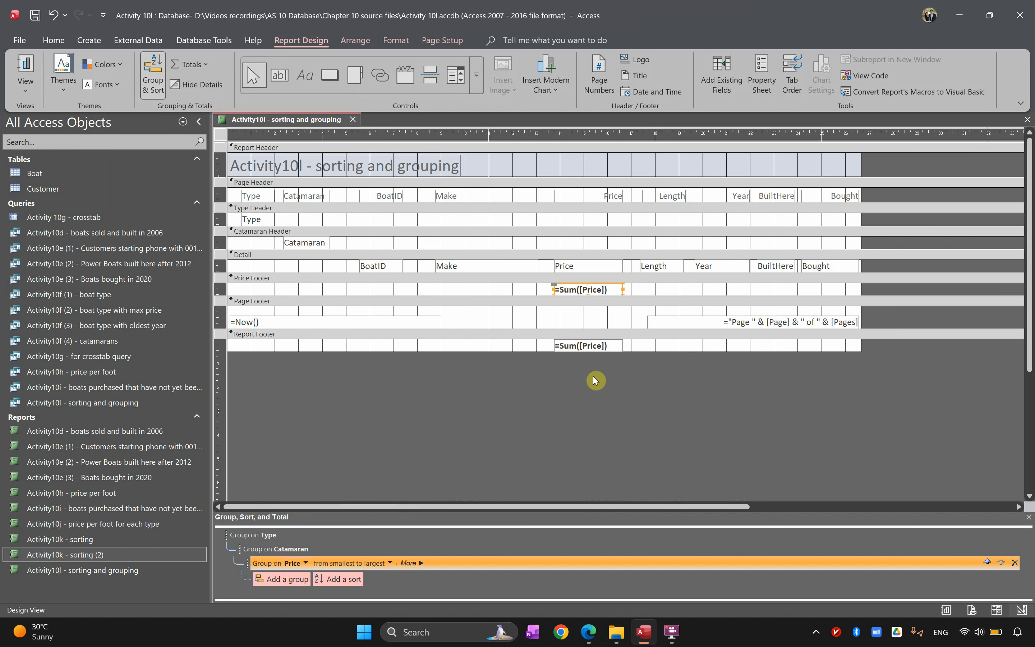
left_click(584, 344)
key("Delete")
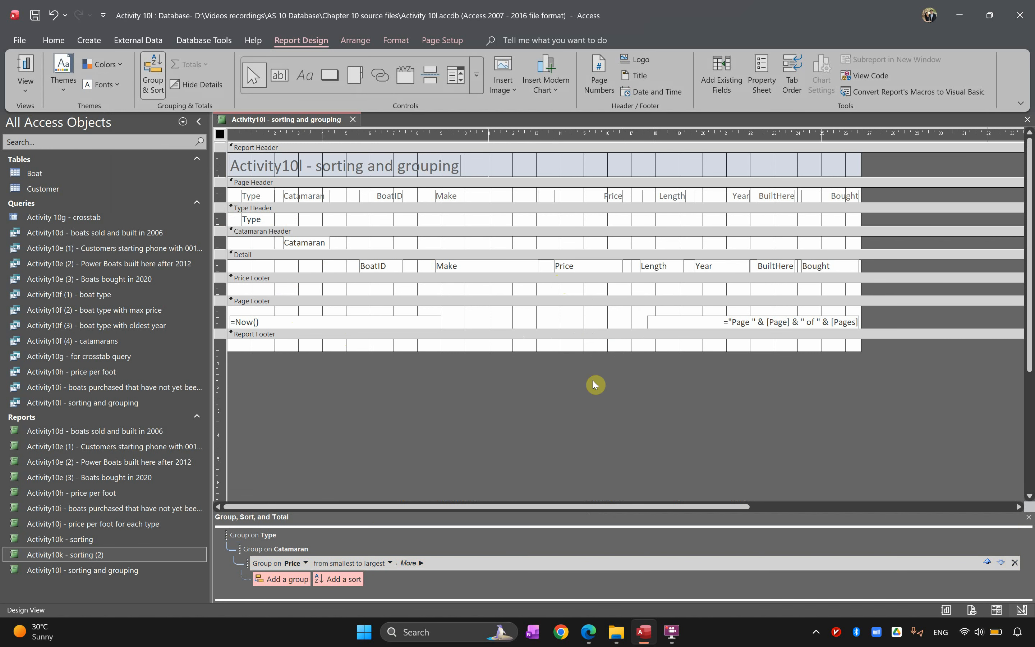
Check the totals required by the activity brief and expand the options of the Type group.
left_click(279, 537)
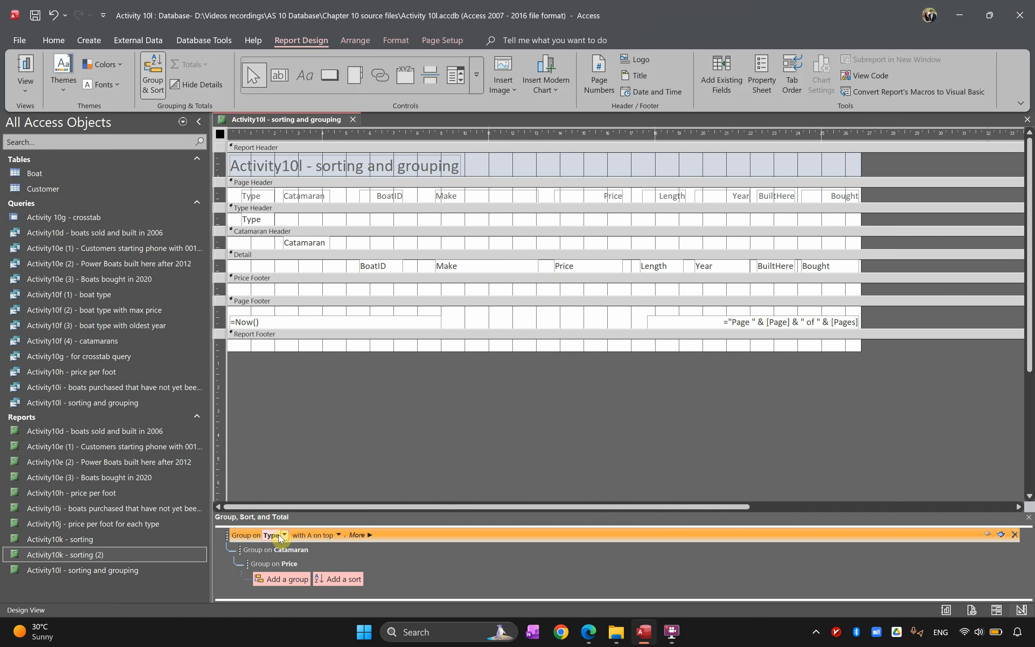
key("alt+Tab")
key("Tab")
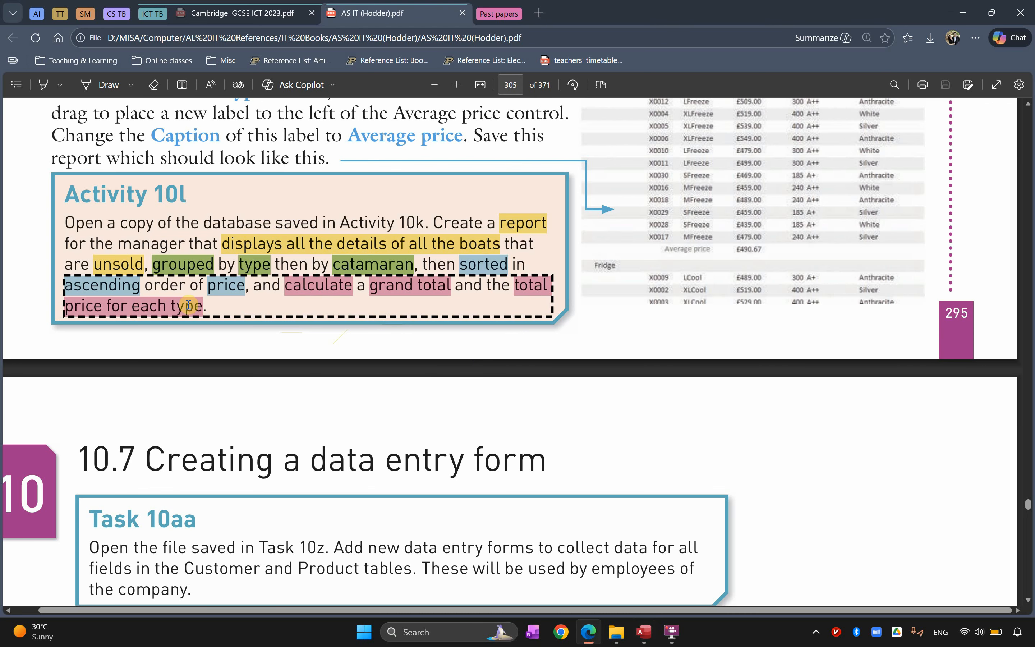
key("alt+Tab")
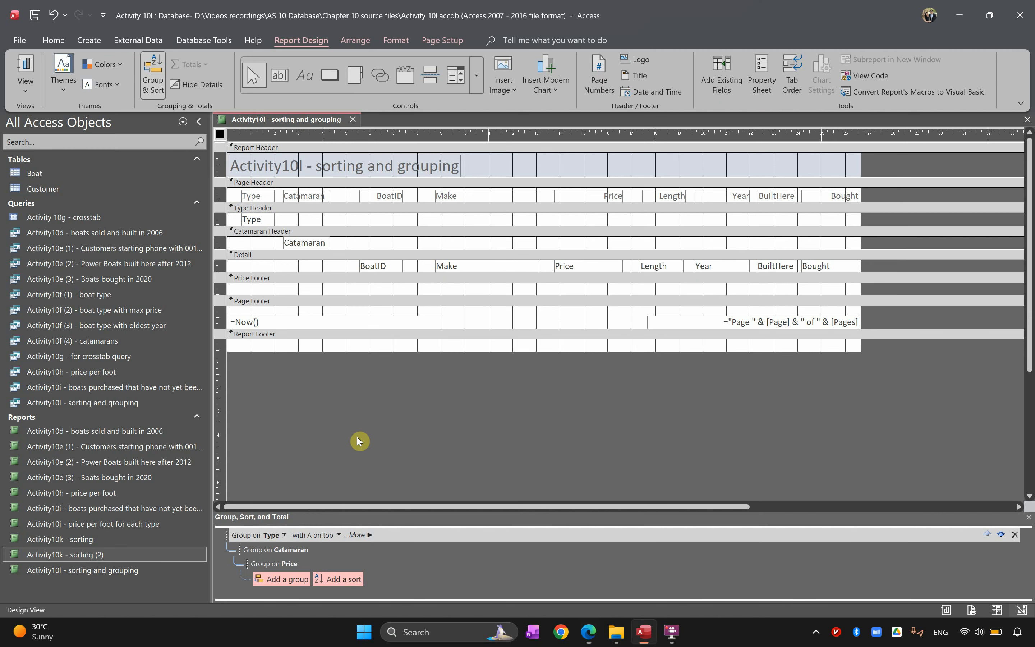
left_click(360, 535)
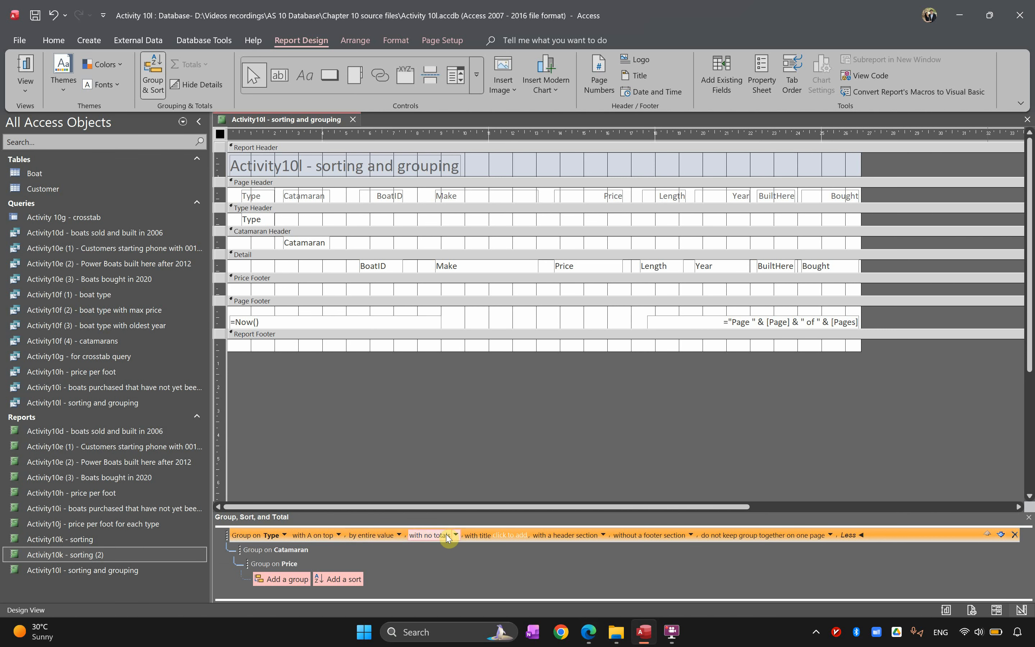
left_click(456, 535)
left_click(512, 539)
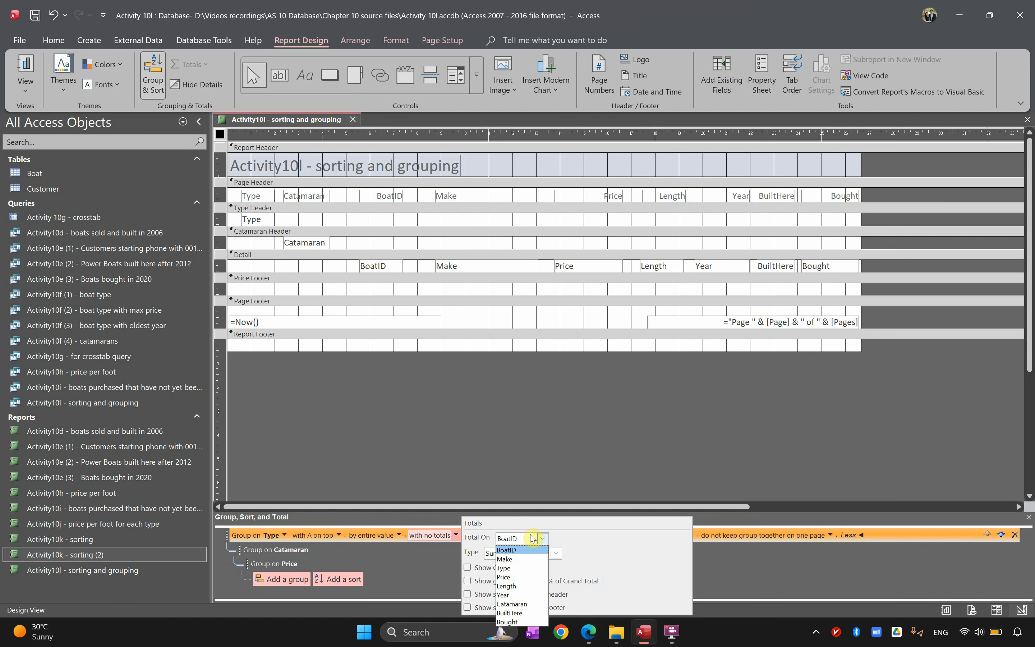
left_click(520, 577)
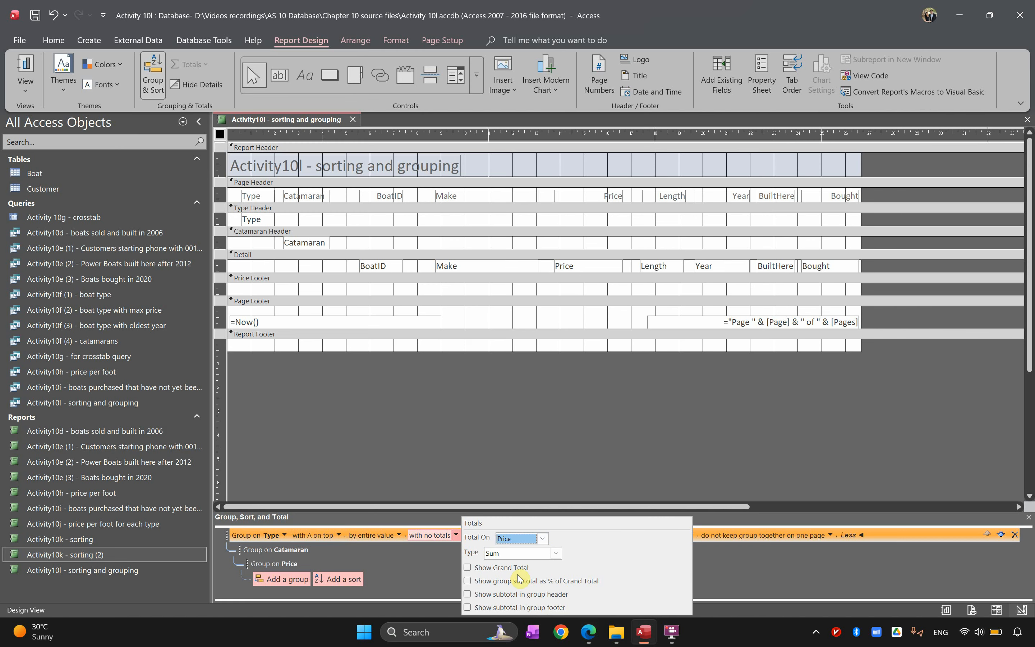
key("alt+Tab")
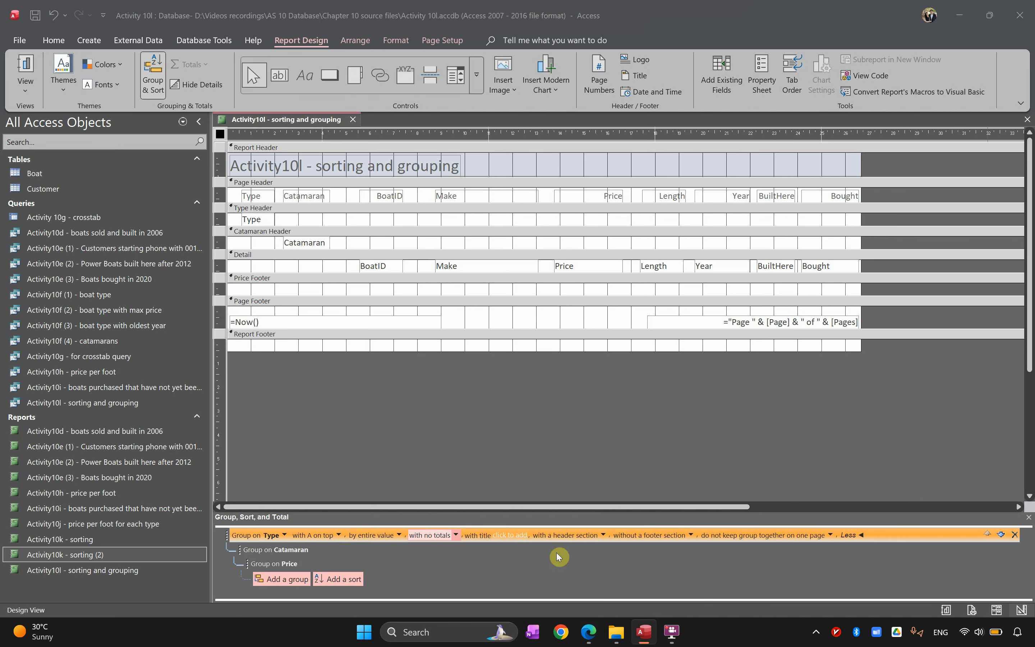
key("alt+Tab")
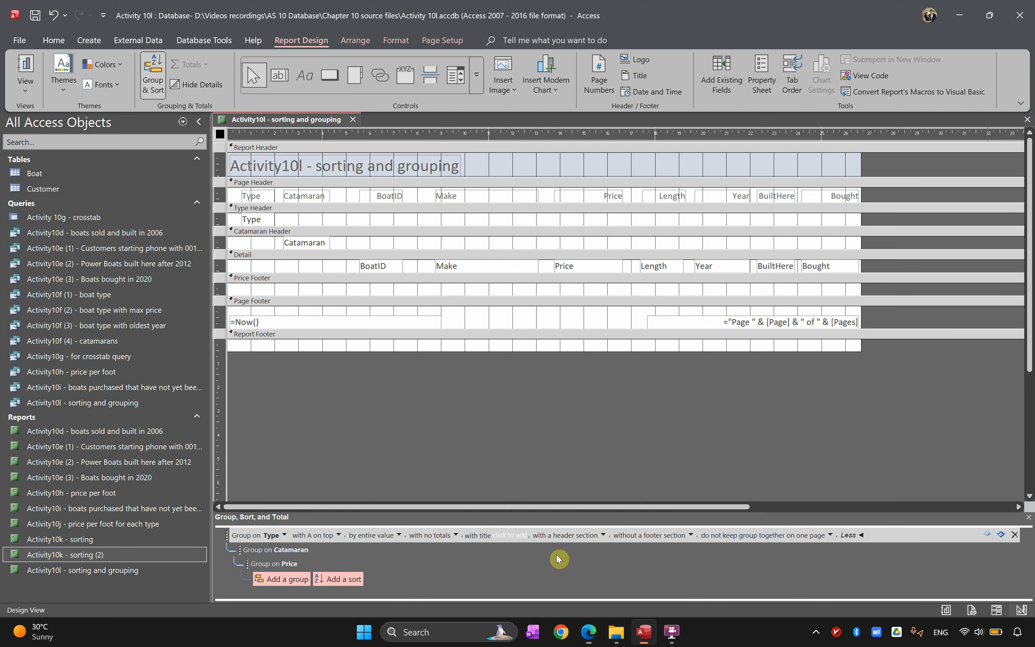
left_click(531, 536)
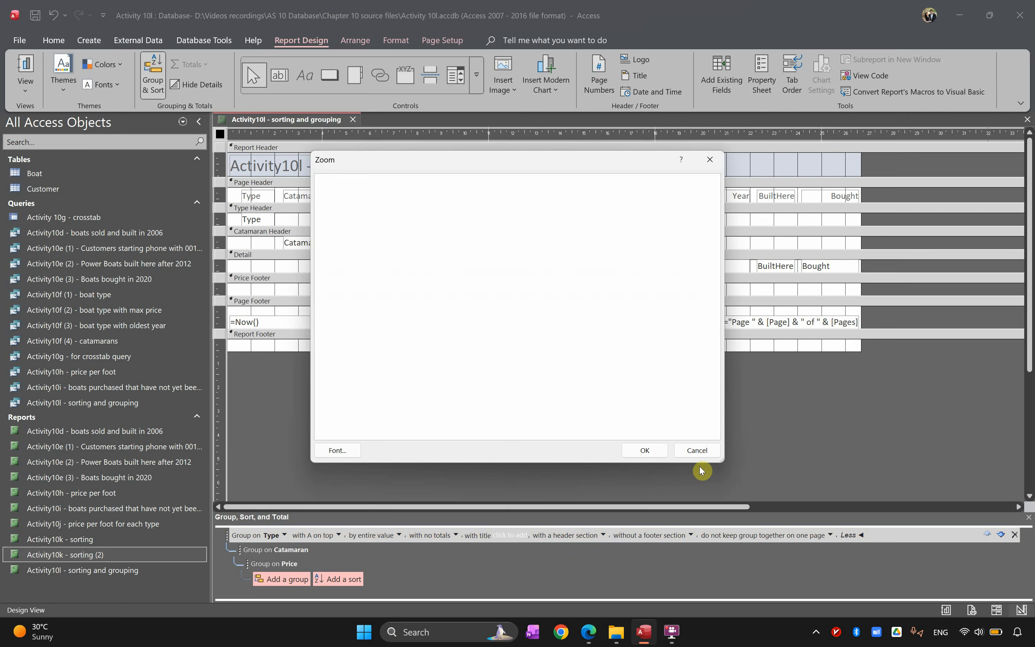
left_click(697, 450)
Total the Type group on the Sum of Price, showing a grand total and a subtotal in the group footer.
left_click(456, 535)
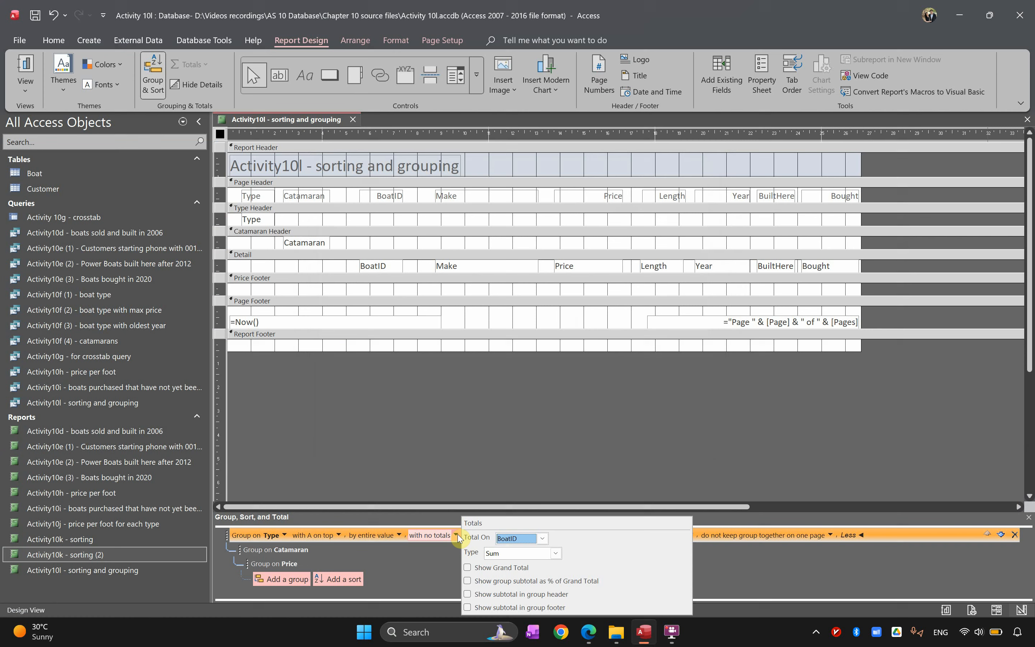
left_click(498, 538)
left_click(513, 584)
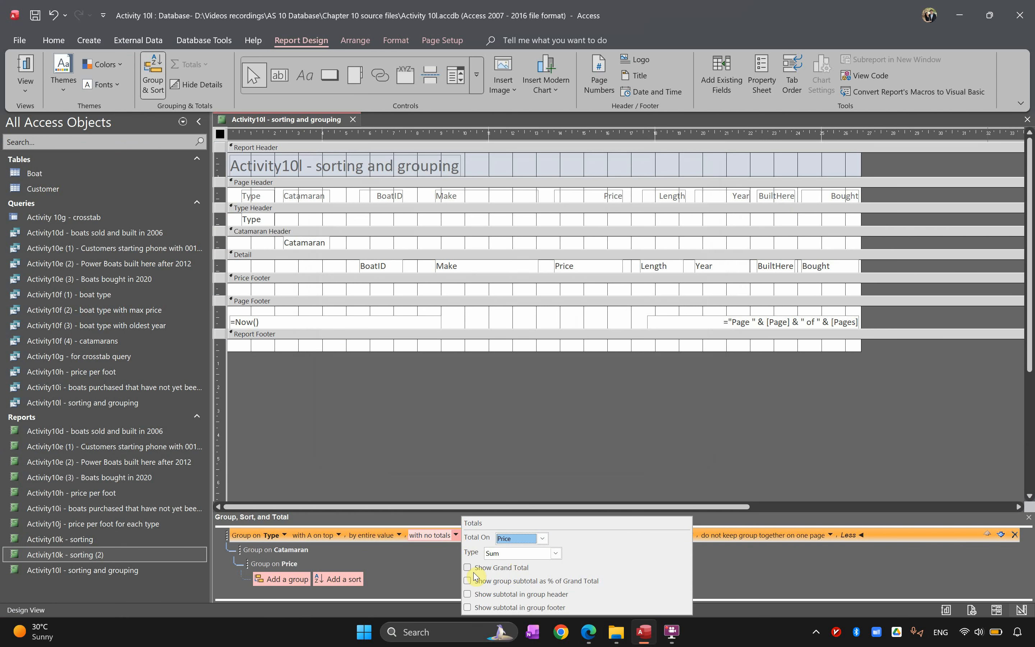
left_click(555, 553)
left_click(488, 564)
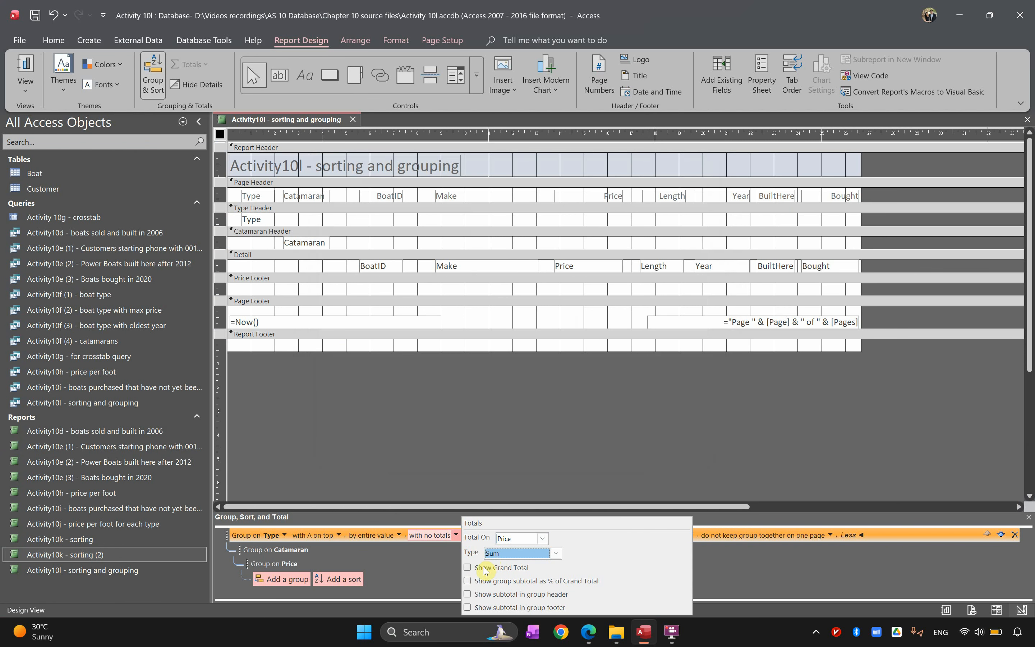
left_click(486, 568)
left_click(492, 609)
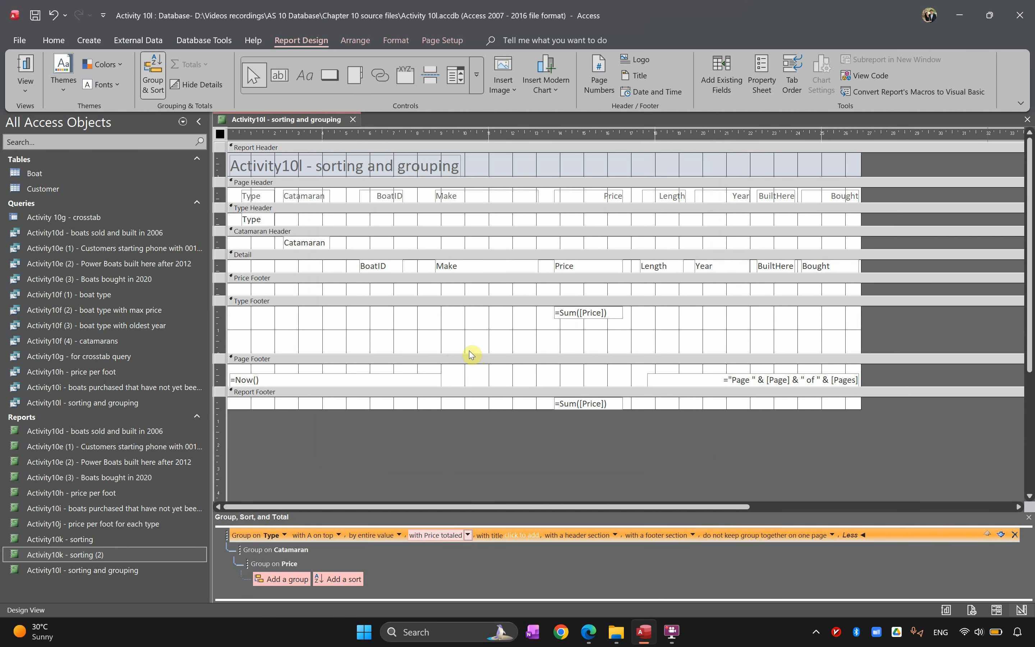
Try to resize the Type Footer section, and display the report in Report View to check the price total per type.
left_click_drag(470, 354, 470, 363)
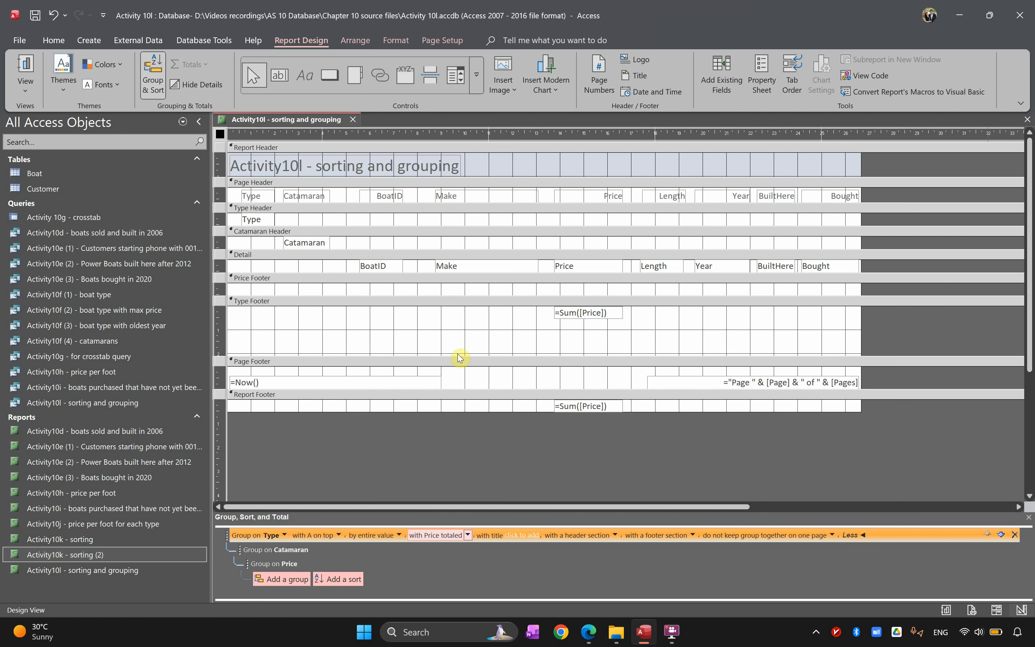
left_click(463, 355)
left_click(472, 361)
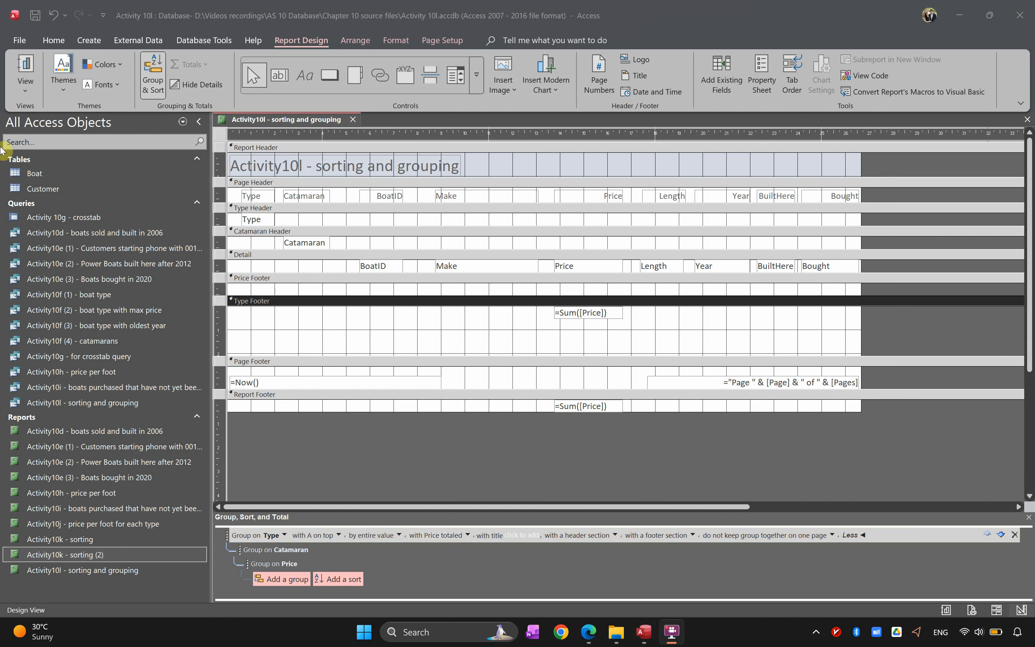
left_click(26, 64)
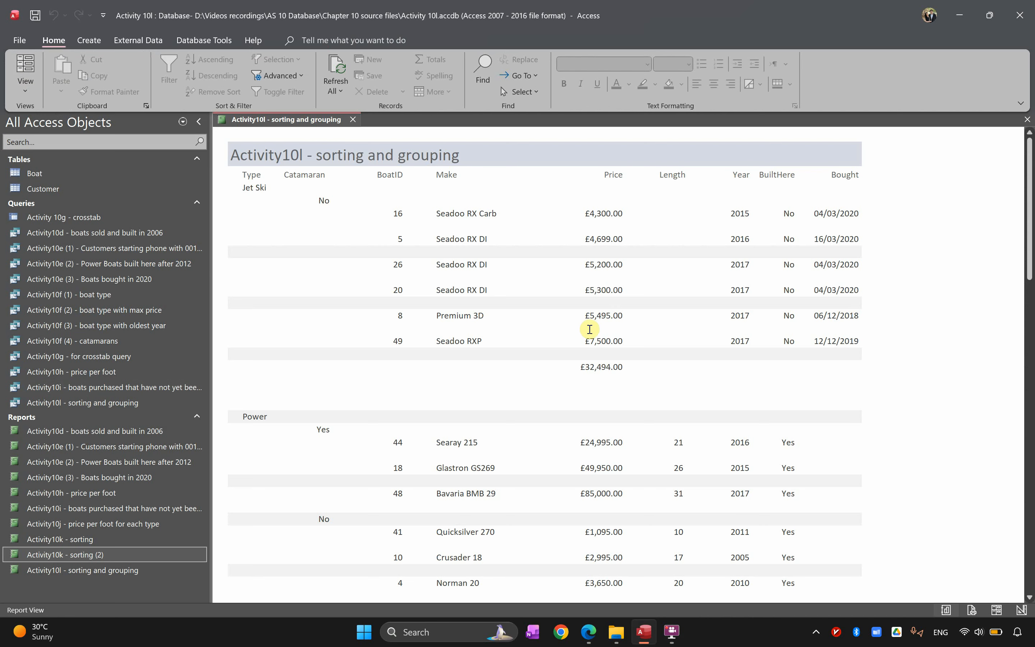
Return to Design View and shrink the Type Footer section to just below its price sum.
left_click(22, 102)
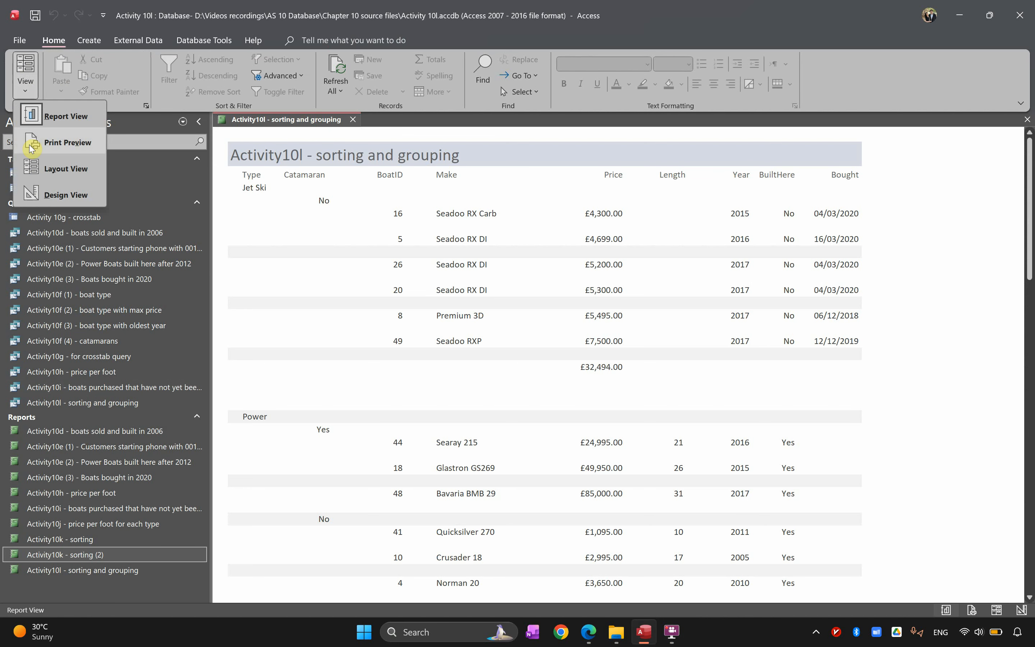
left_click(46, 190)
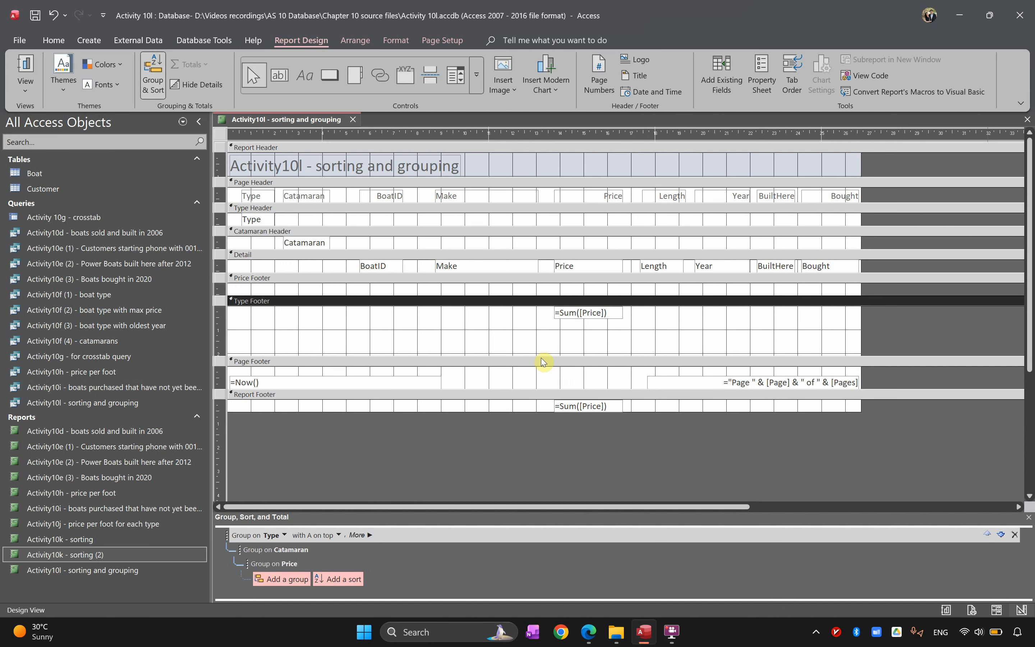
left_click_drag(536, 355, 519, 319)
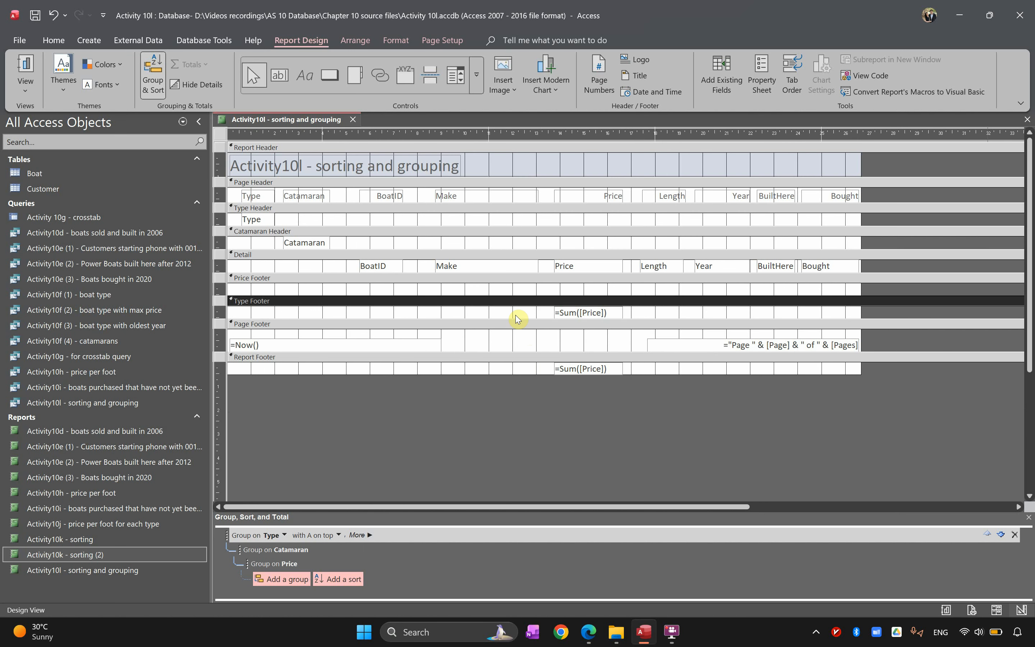
Make the price sums in the Type Footer and Report Footer bold, and display the report in Report View.
left_click(598, 312)
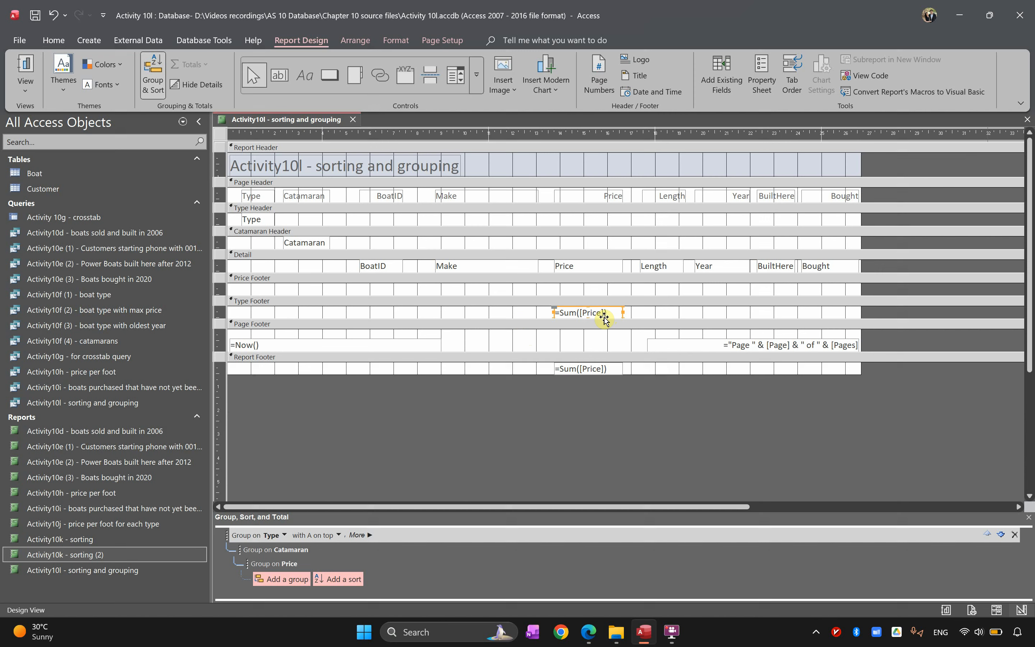
left_click(594, 370, "shift")
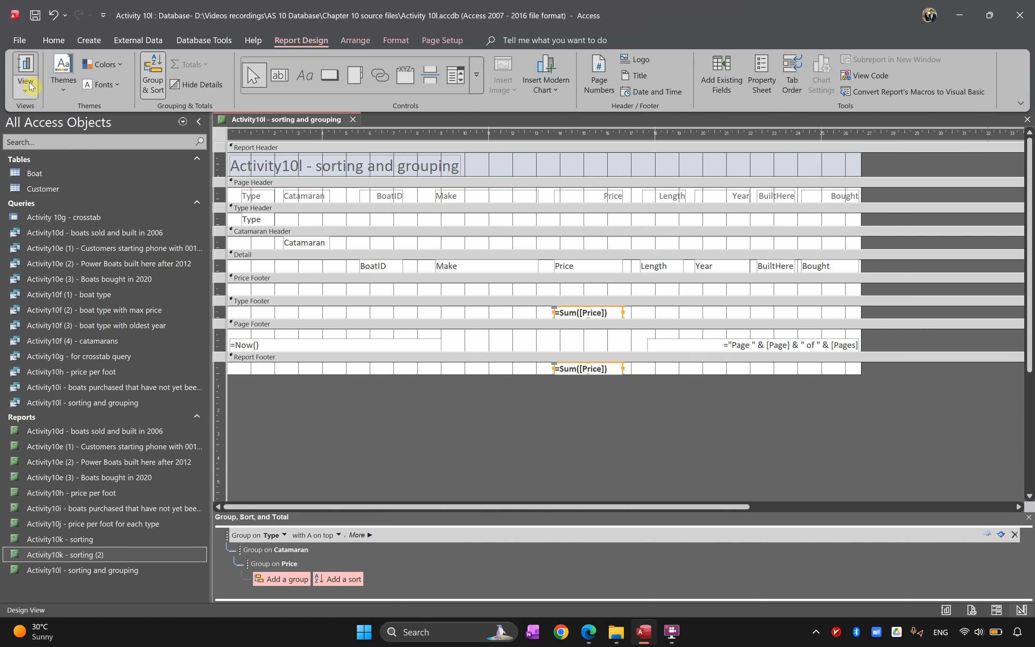
left_click(25, 68)
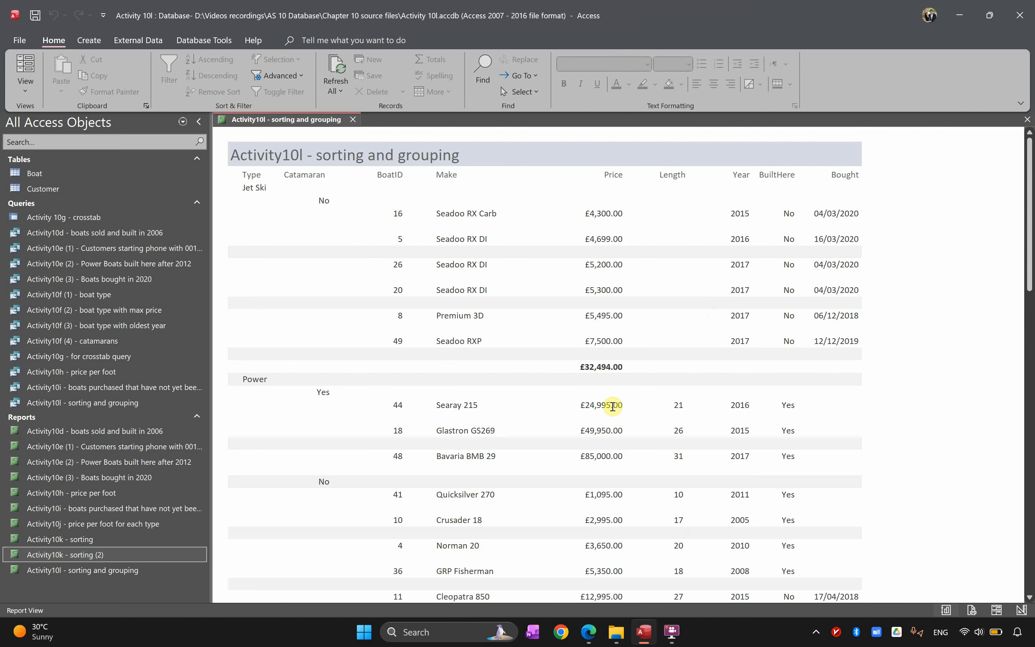
Return to Design View and collapse the empty Price Footer section completely.
left_click(25, 69)
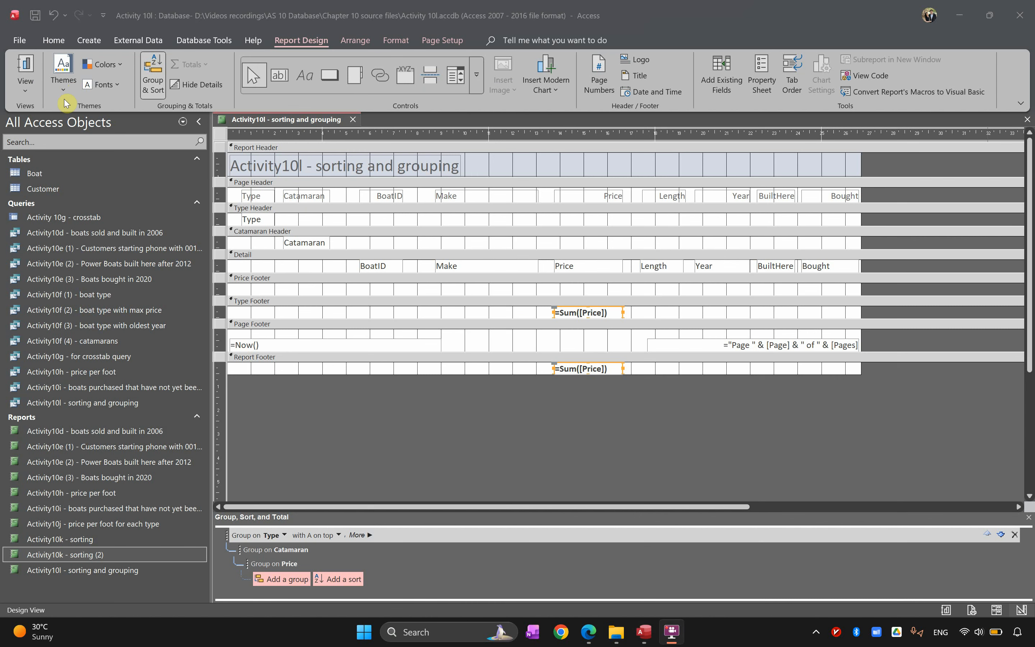
left_click(25, 90)
left_click(66, 169)
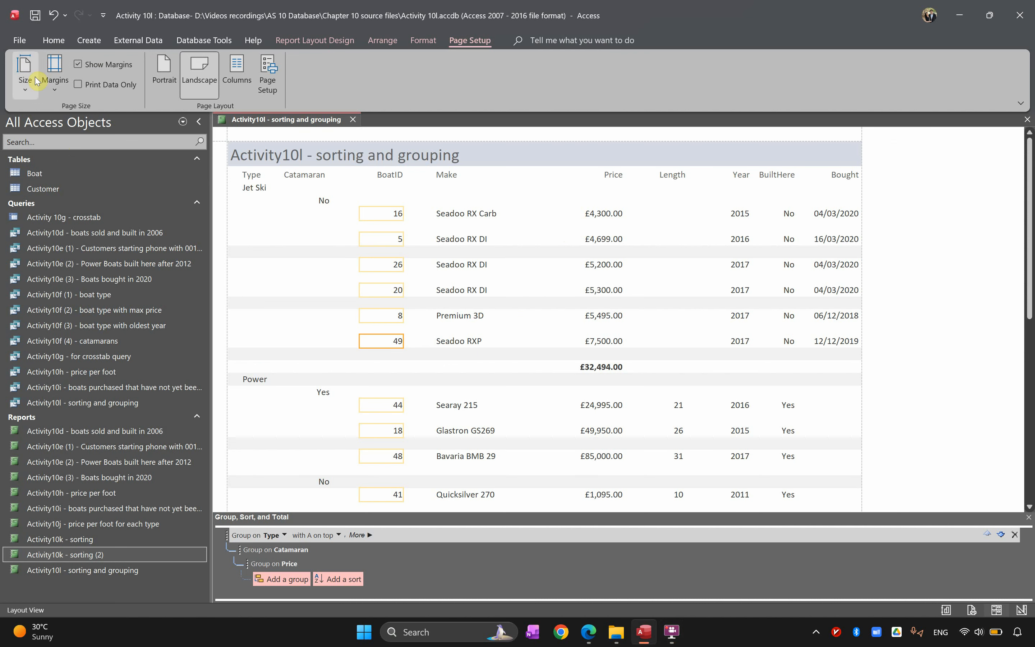
left_click(54, 40)
left_click(24, 84)
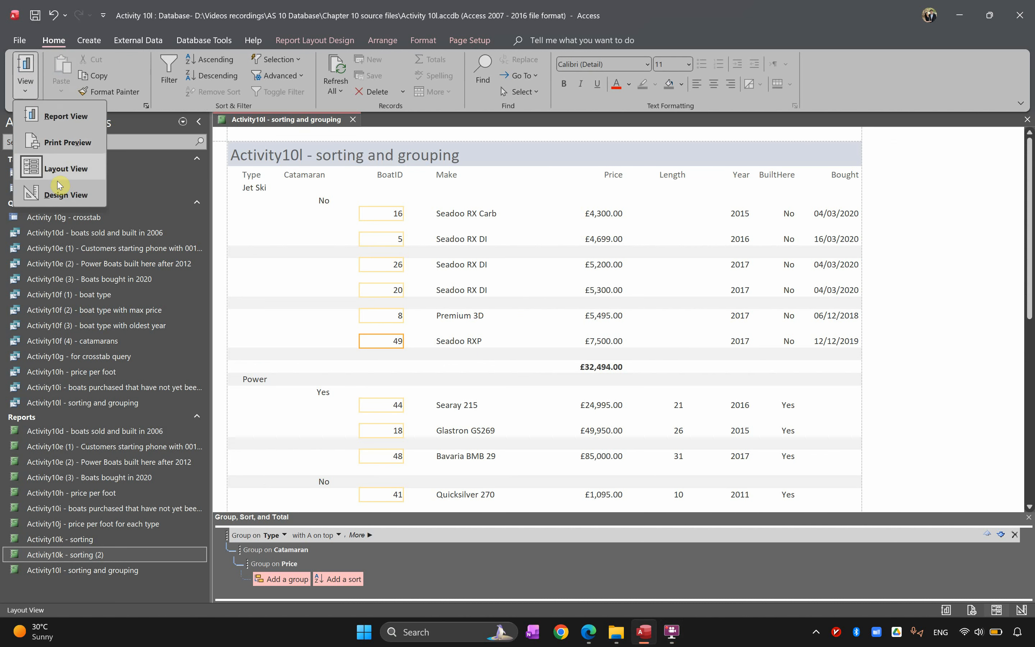
left_click(51, 192)
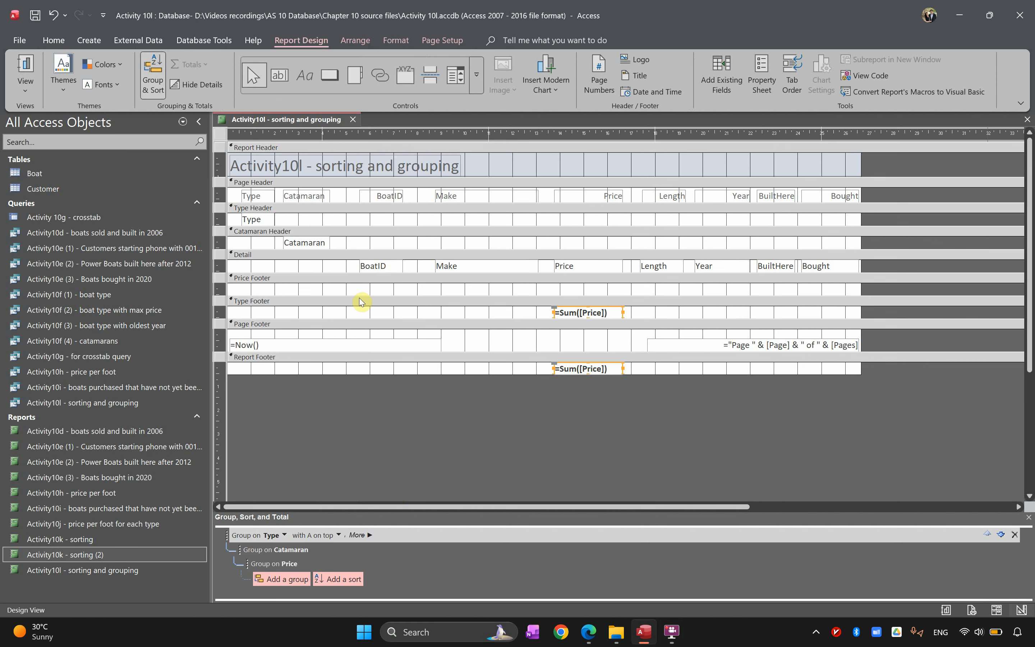
left_click_drag(356, 292, 350, 269)
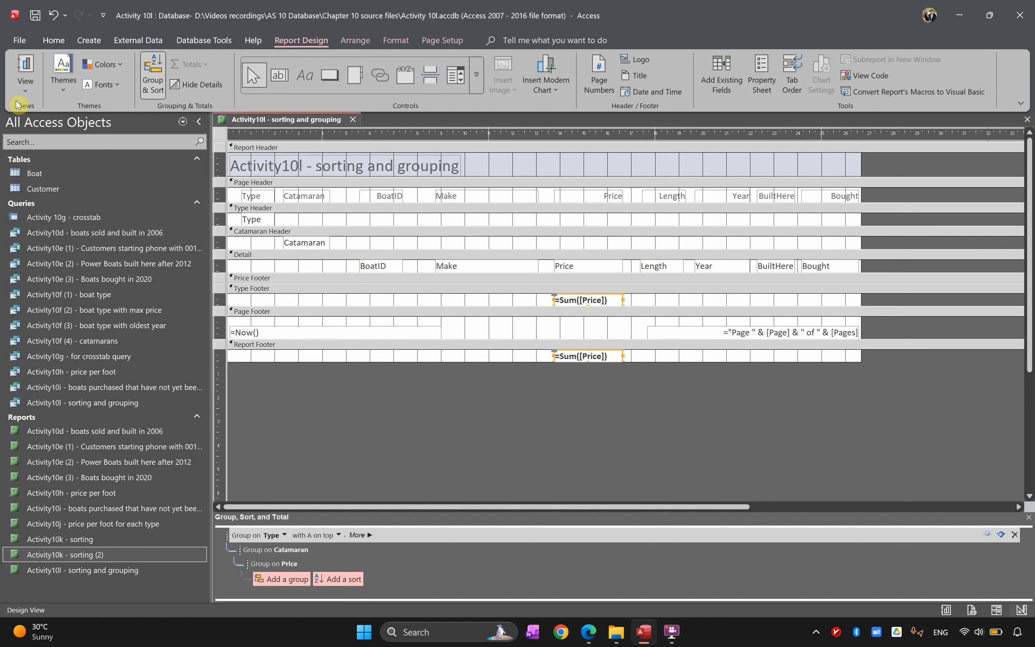
Display the report in Report View and examine the row spacing and the price total under each boat type.
left_click(25, 88)
left_click(65, 116)
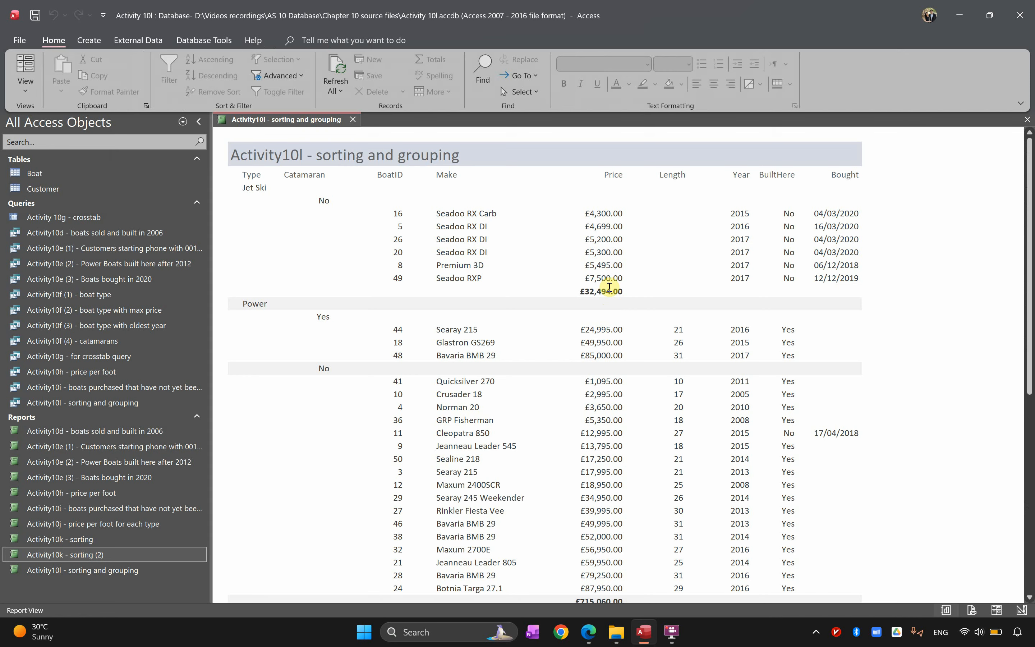
scroll(589, 316, "down", 5)
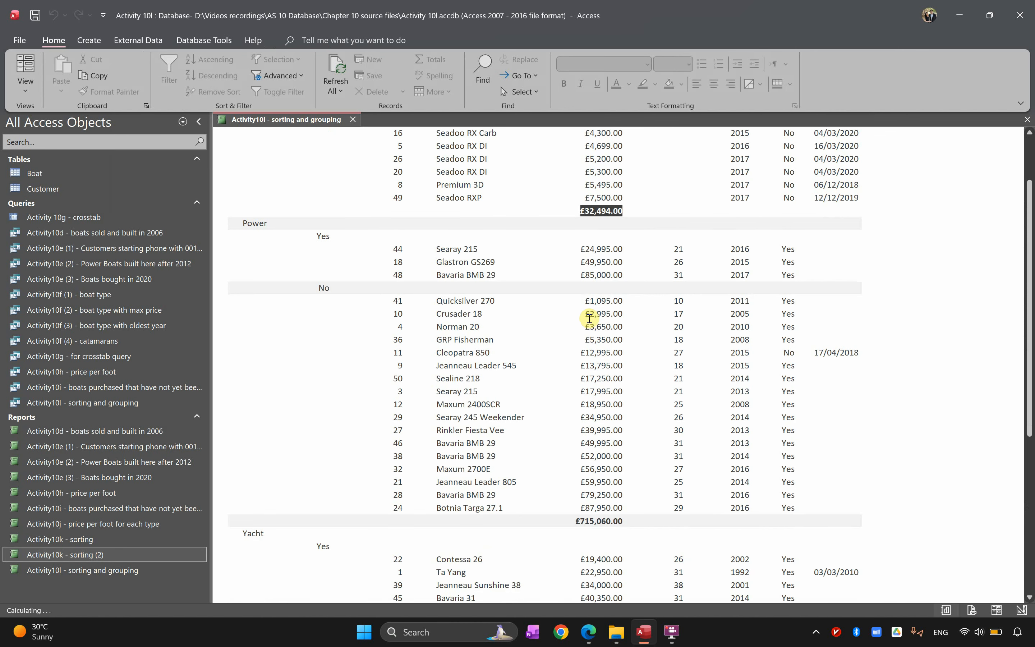
scroll(589, 318, "up", 2)
scroll(590, 318, "up", 5)
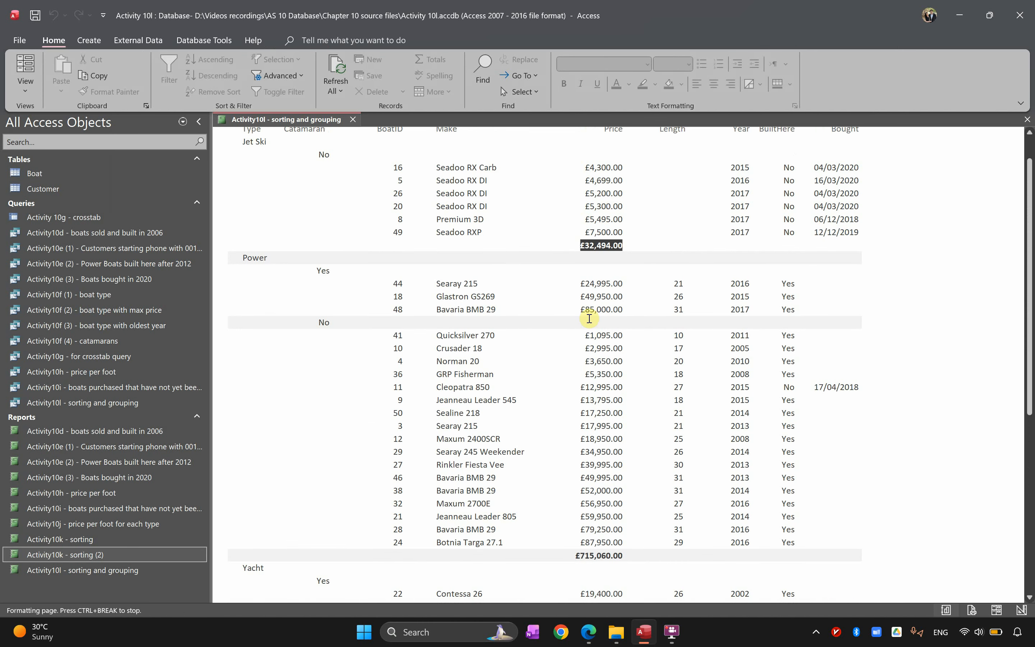
scroll(854, 299, "down", 3)
scroll(855, 299, "down", 5)
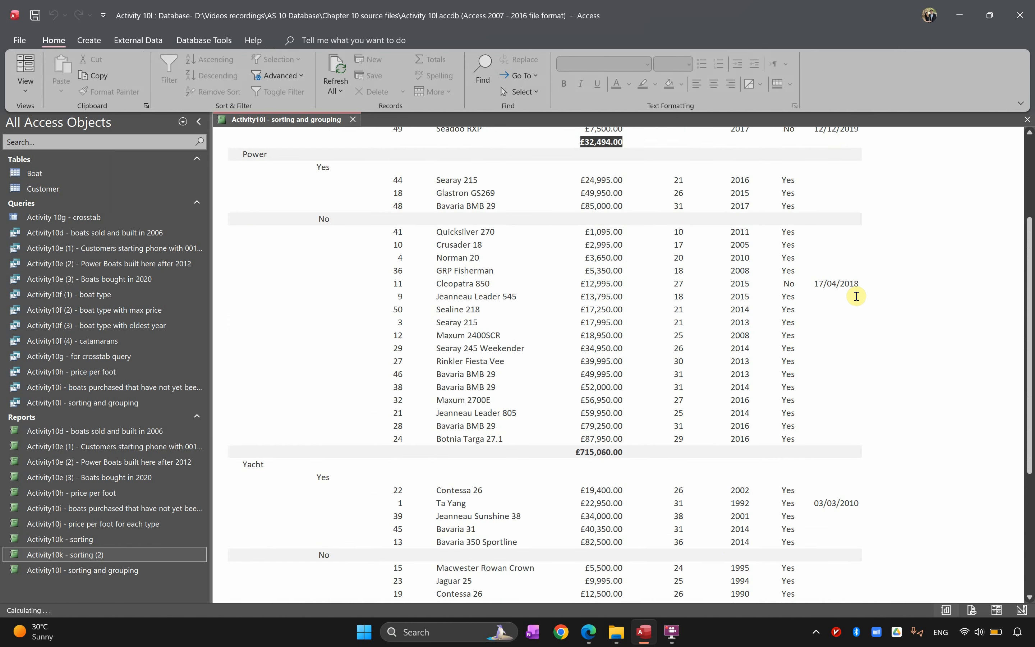
scroll(551, 529, "down", 1)
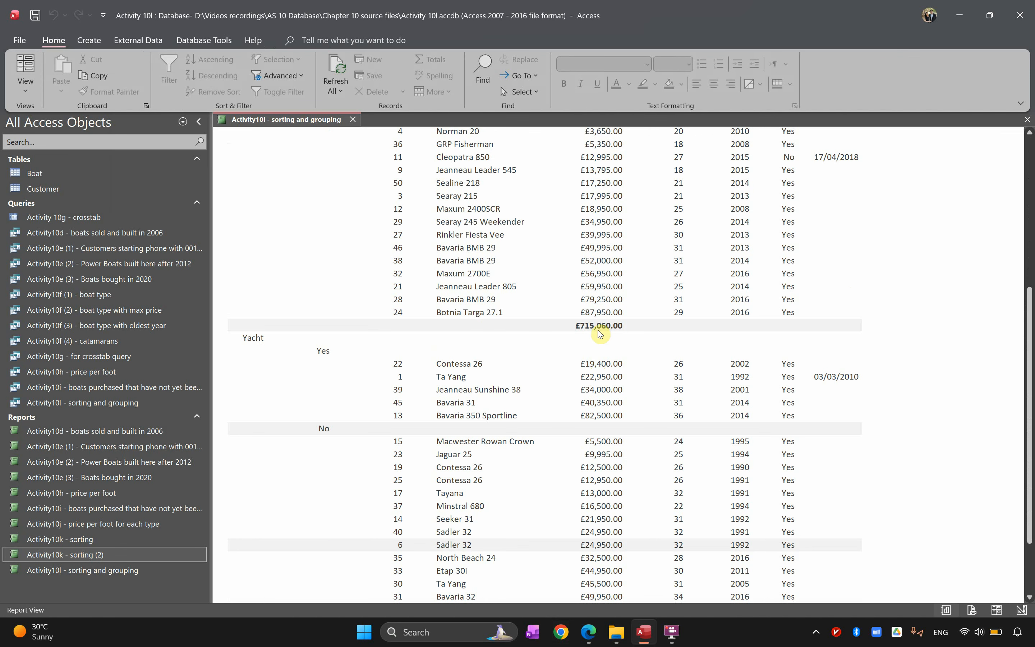
In Design View, add a bold label reading "Total Price" beside the price sum in the Type Footer.
left_click(25, 74)
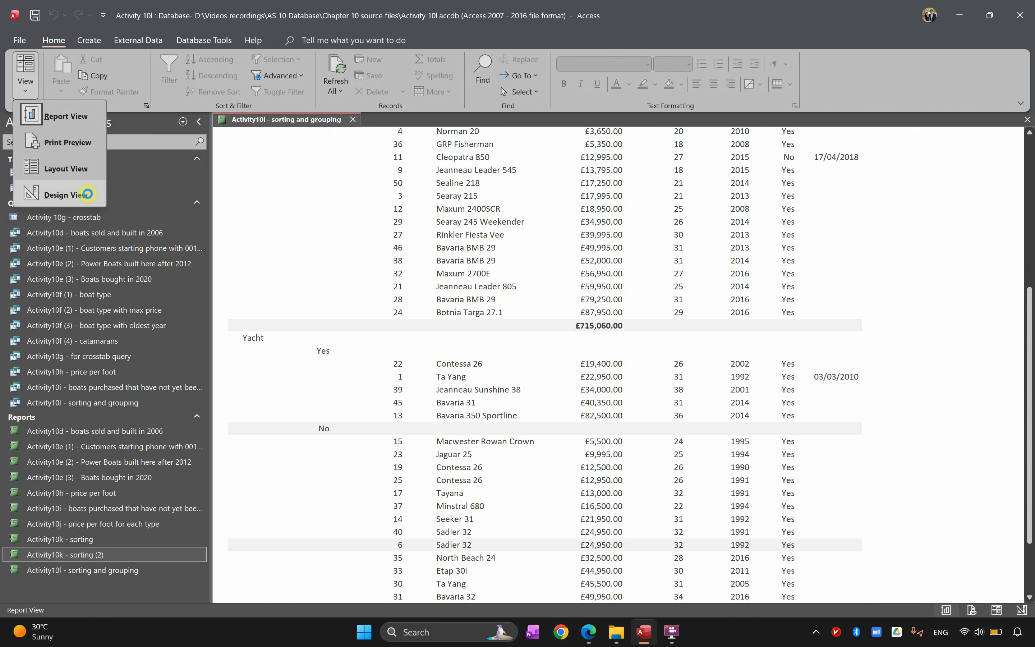
left_click(84, 194)
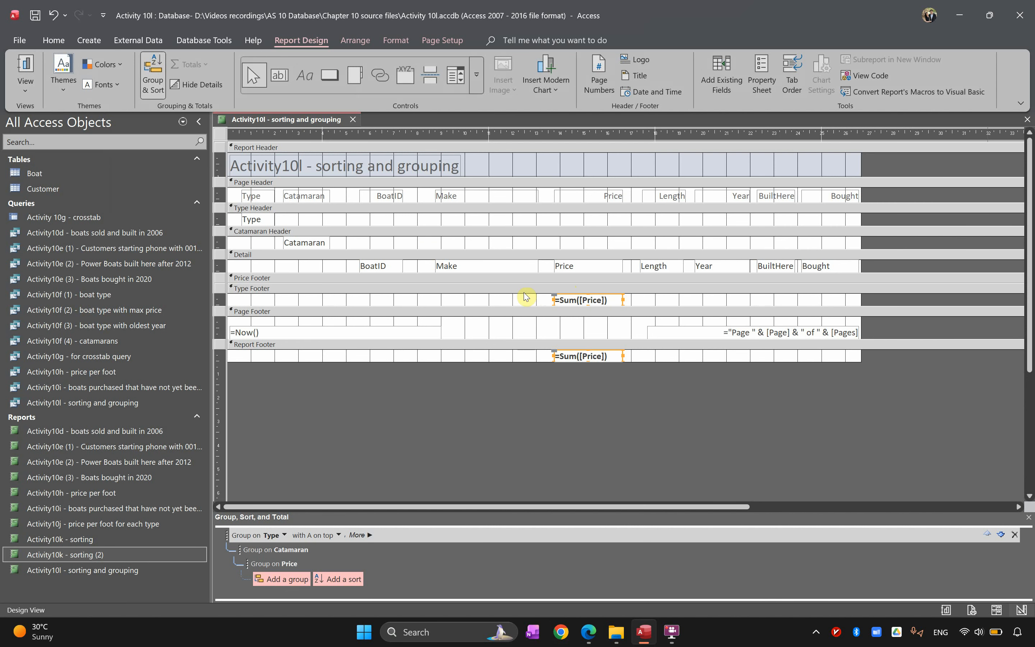
left_click(305, 75)
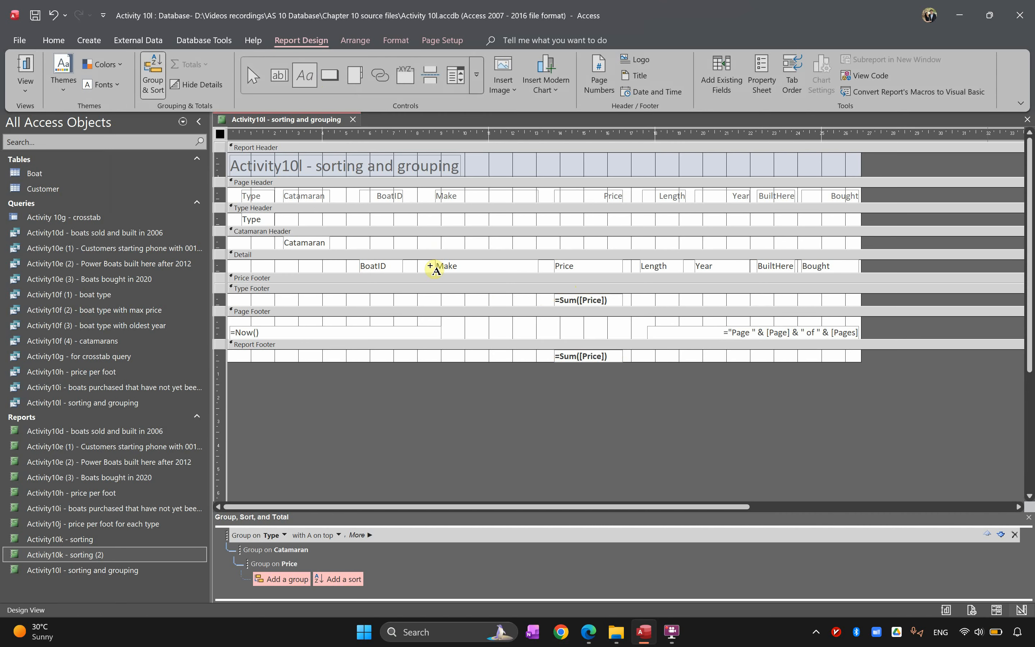
left_click_drag(461, 295, 548, 306)
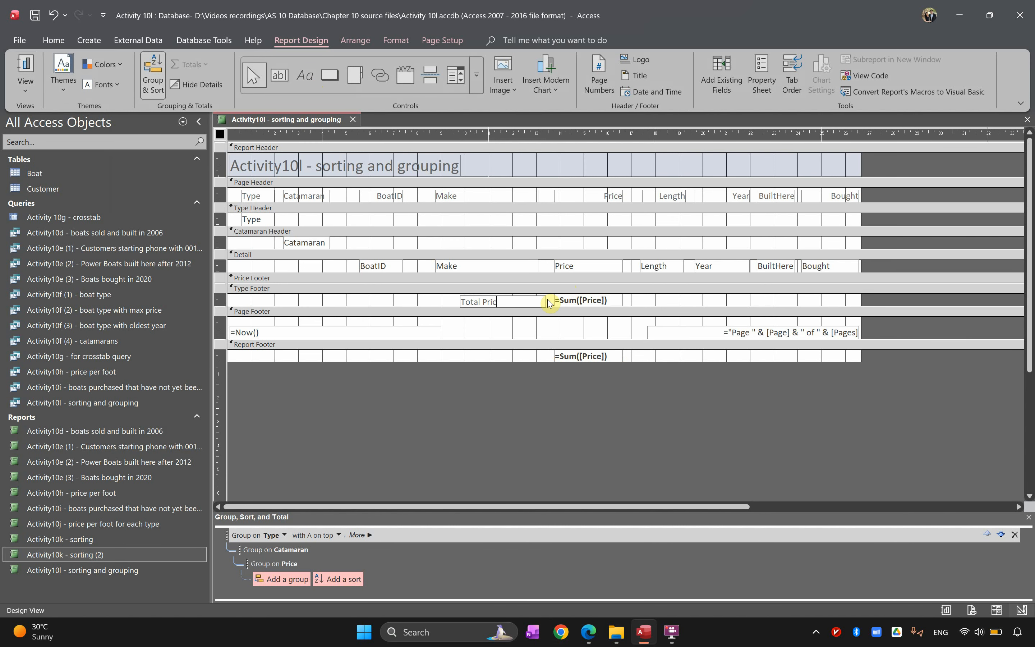
left_click(536, 333)
left_click(531, 302)
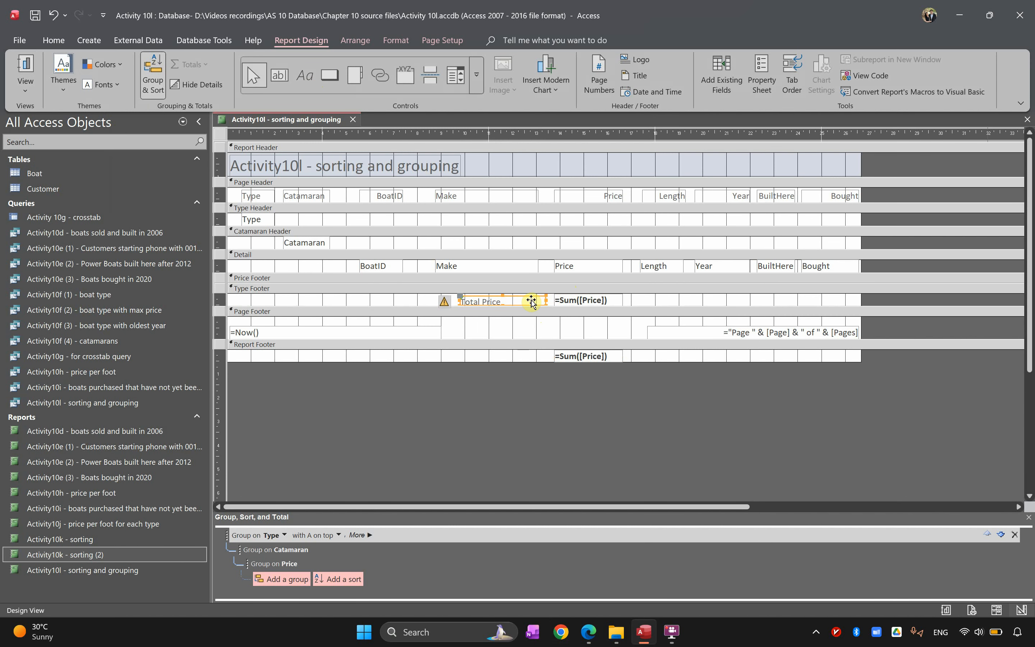
key("ctrl+b")
Place a copy of the Total Price label, reworded as "Grand total Price", beside the price sum in the Report Footer.
left_click(521, 345)
key("ctrl+v")
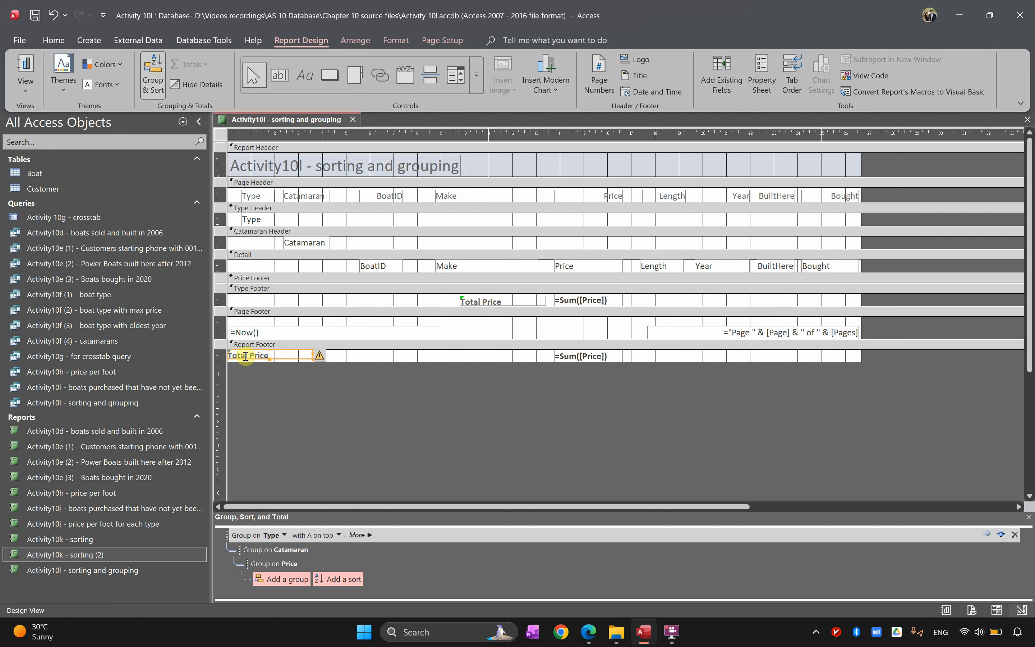
left_click(238, 355)
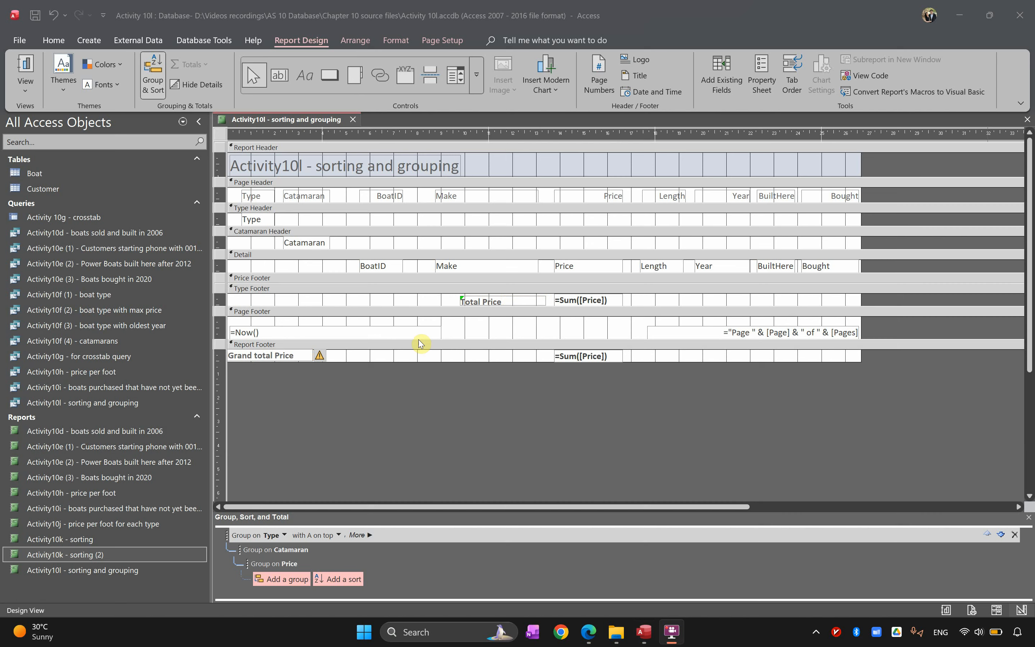
left_click(285, 355)
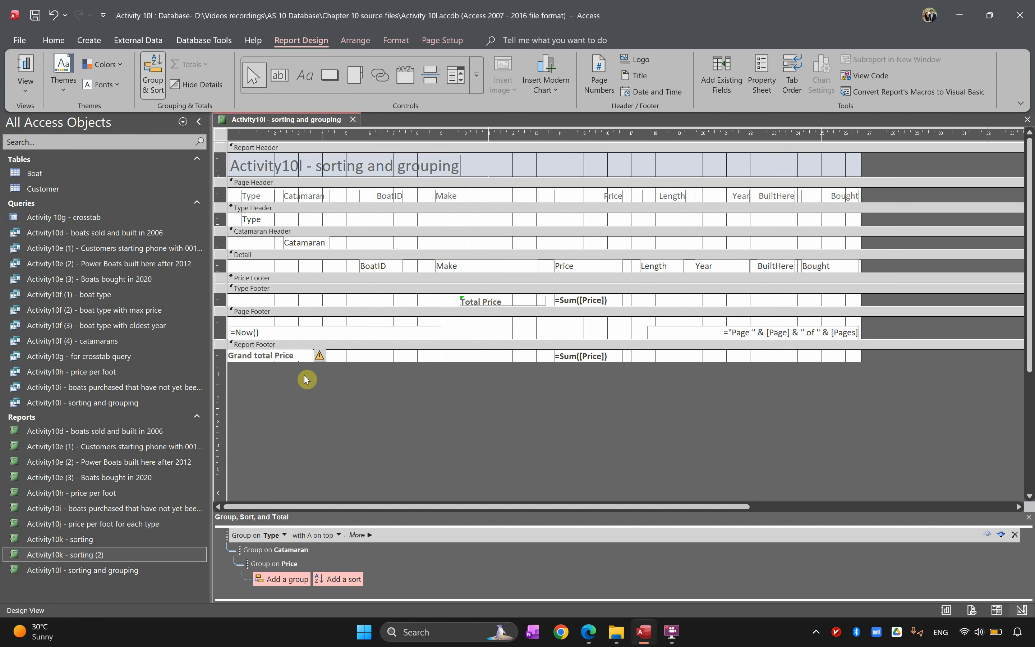
left_click(301, 356)
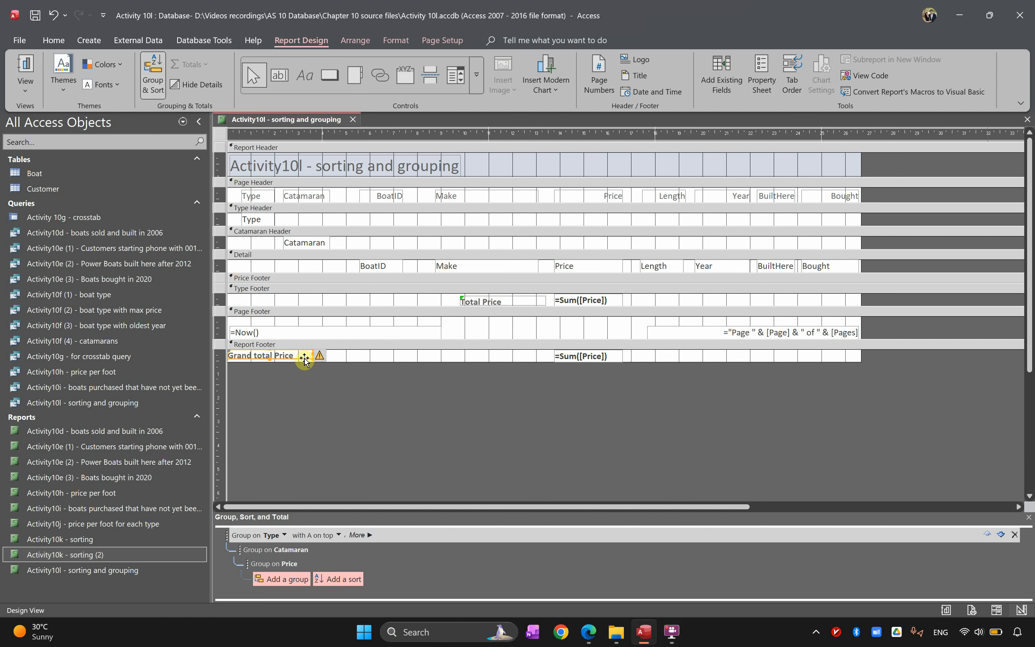
left_click_drag(304, 360, 541, 360)
View the Total Price label's properties, and check both total labels throughout the report in Report View.
double_click(492, 301)
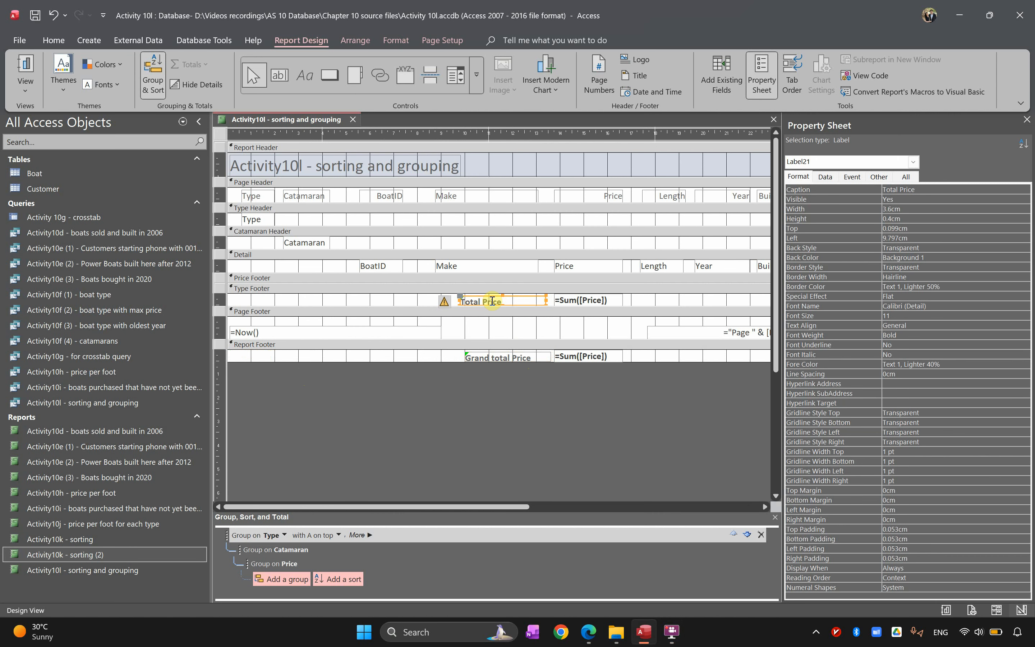
left_click(492, 301)
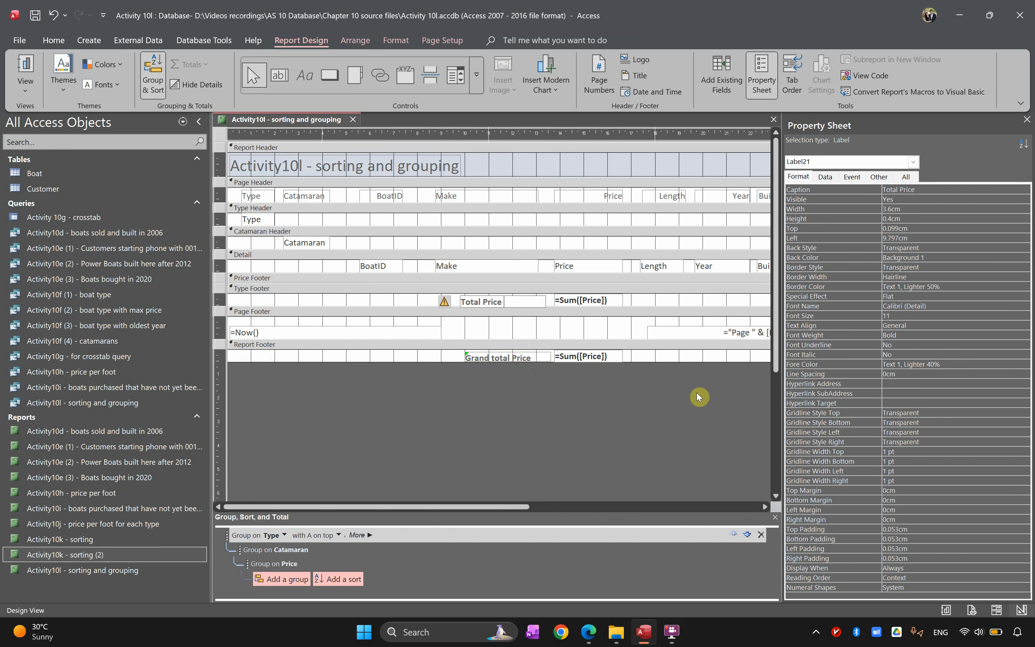
left_click(417, 411)
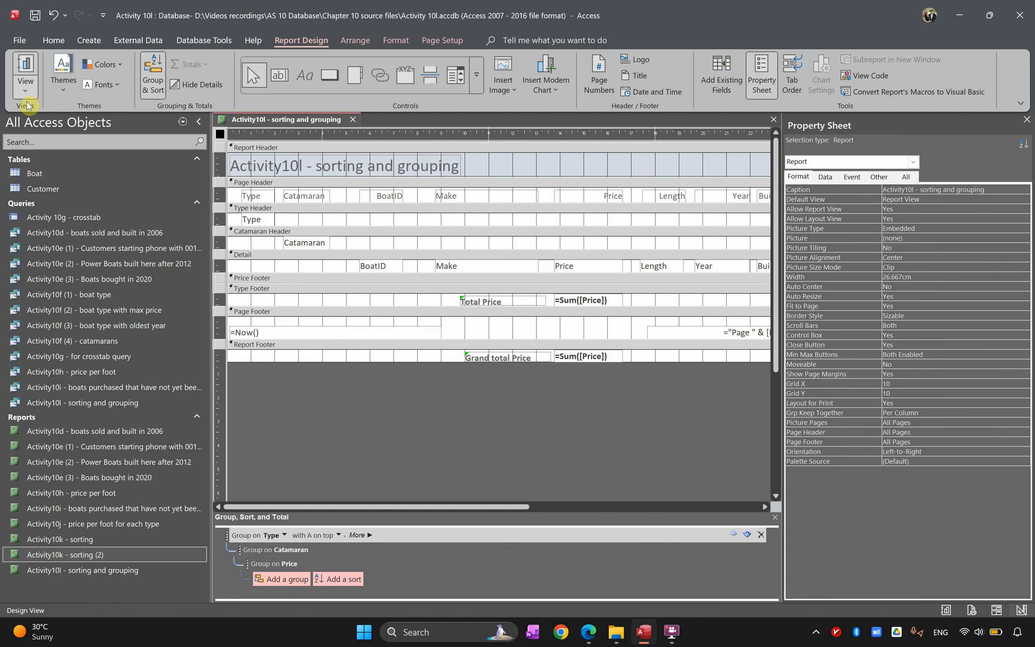
left_click(25, 68)
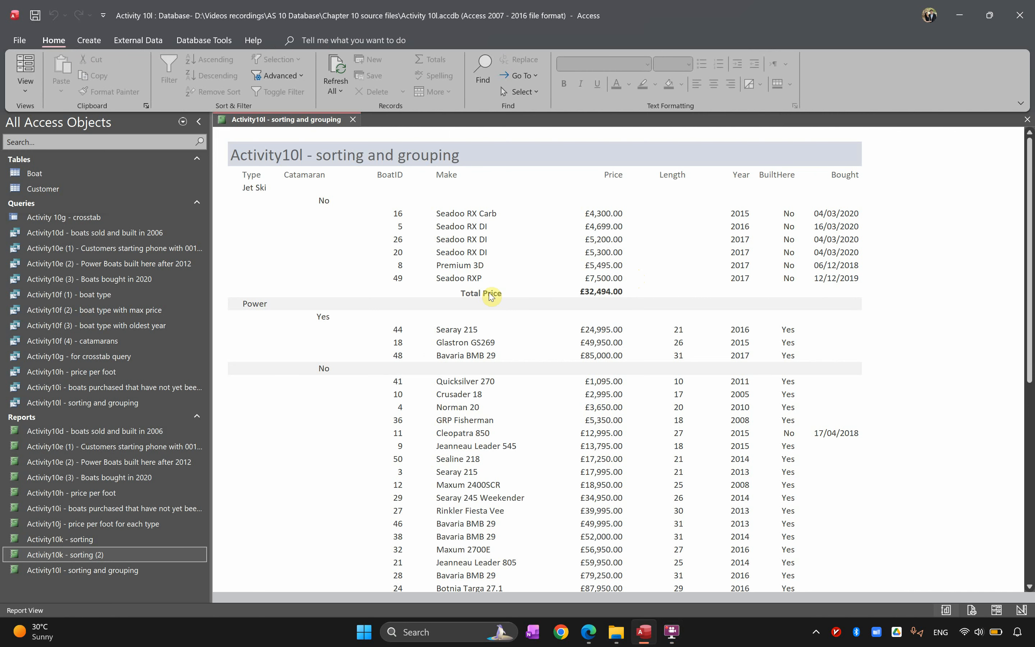
left_click(470, 297)
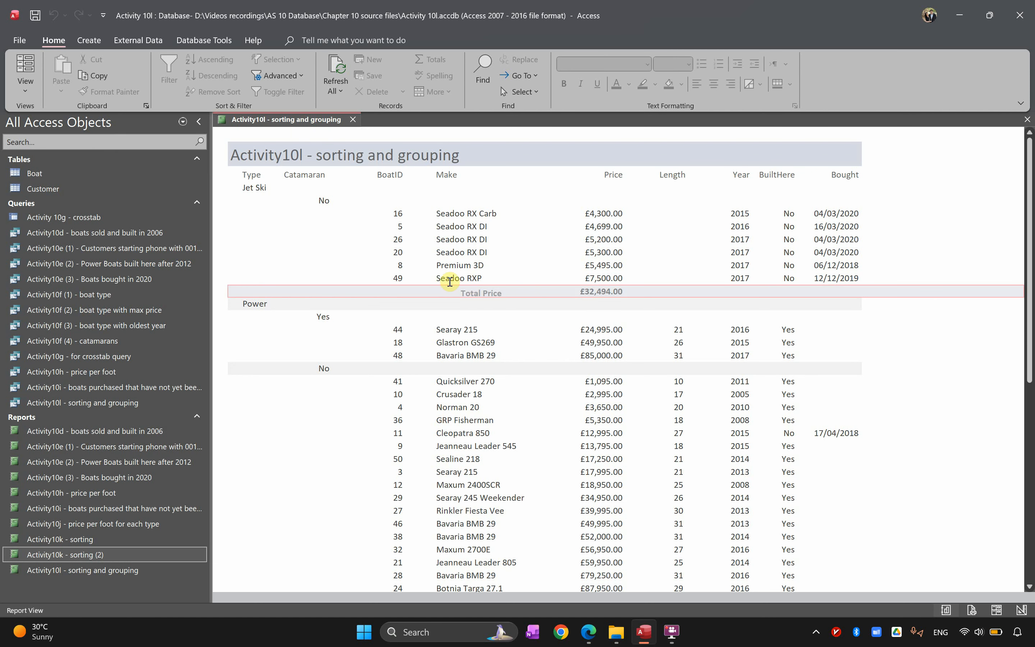
scroll(478, 374, "down", 6)
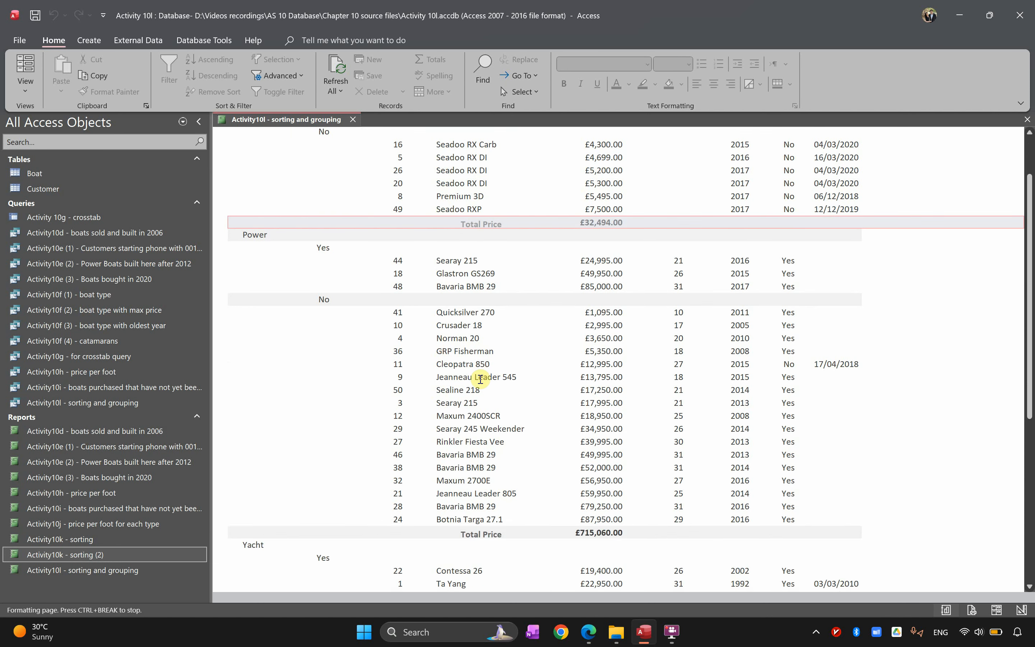
scroll(497, 428, "down", 3)
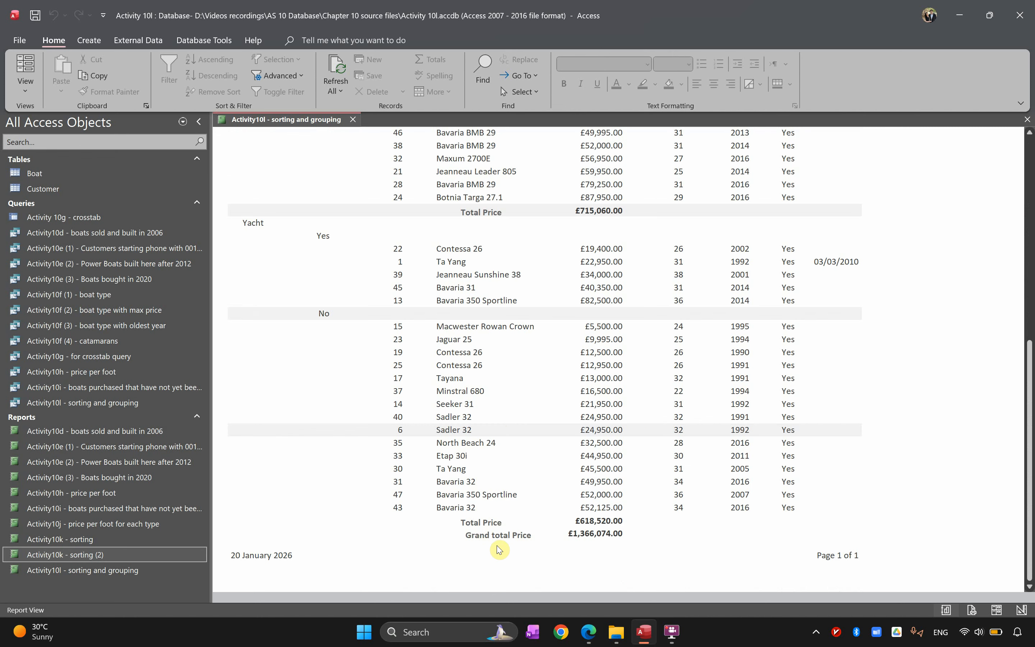
In Layout View, shift the Total Price and Grand total Price labels together to the left, toward the start of the Make column.
left_click(32, 77)
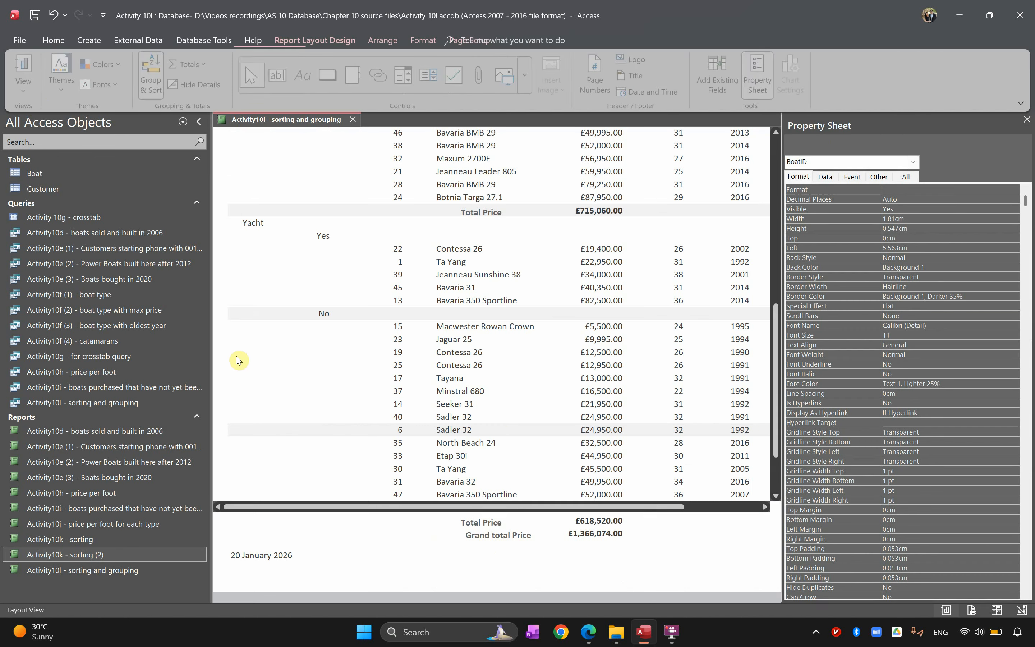
scroll(526, 456, "down", 1)
left_click(475, 430)
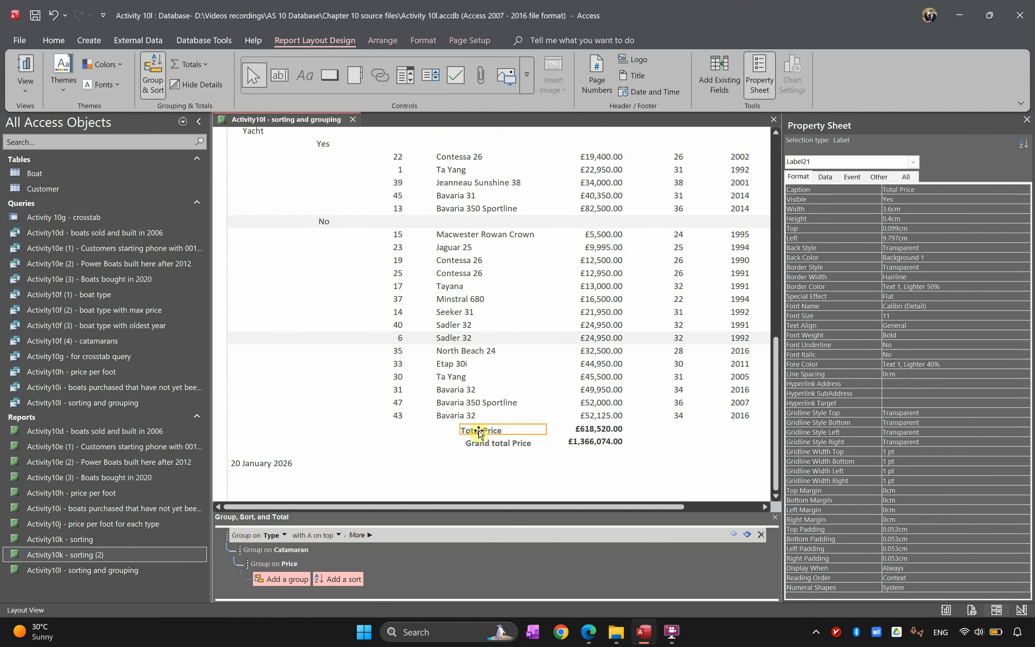
left_click(478, 442, "shift")
scroll(478, 442, "up", 5)
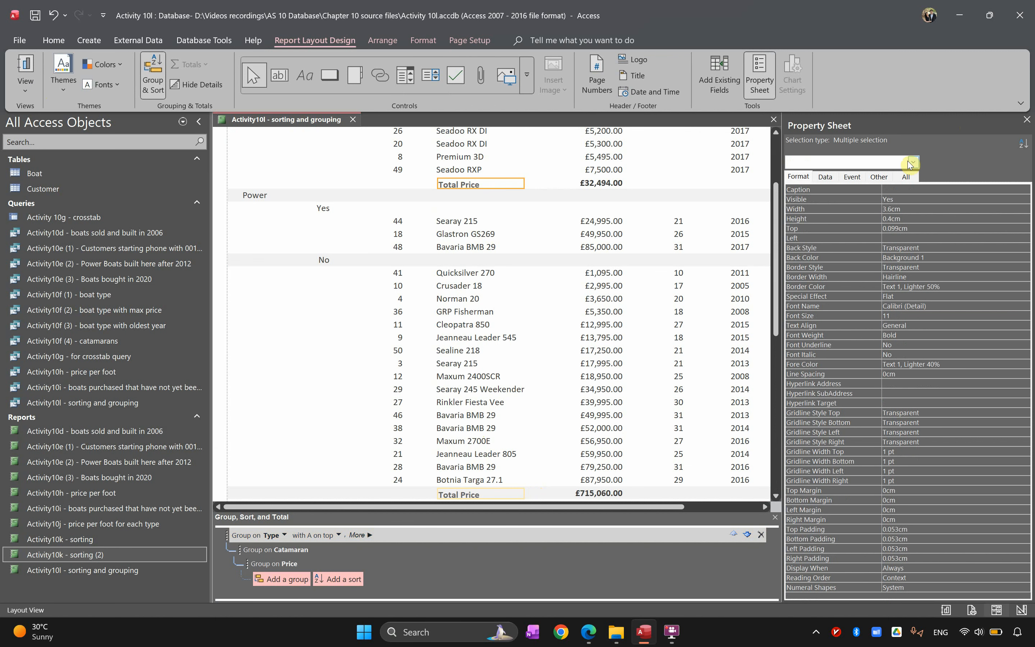
Close the Property Sheet and bring up the save and close options for the report.
left_click(1027, 119)
right_click(299, 123)
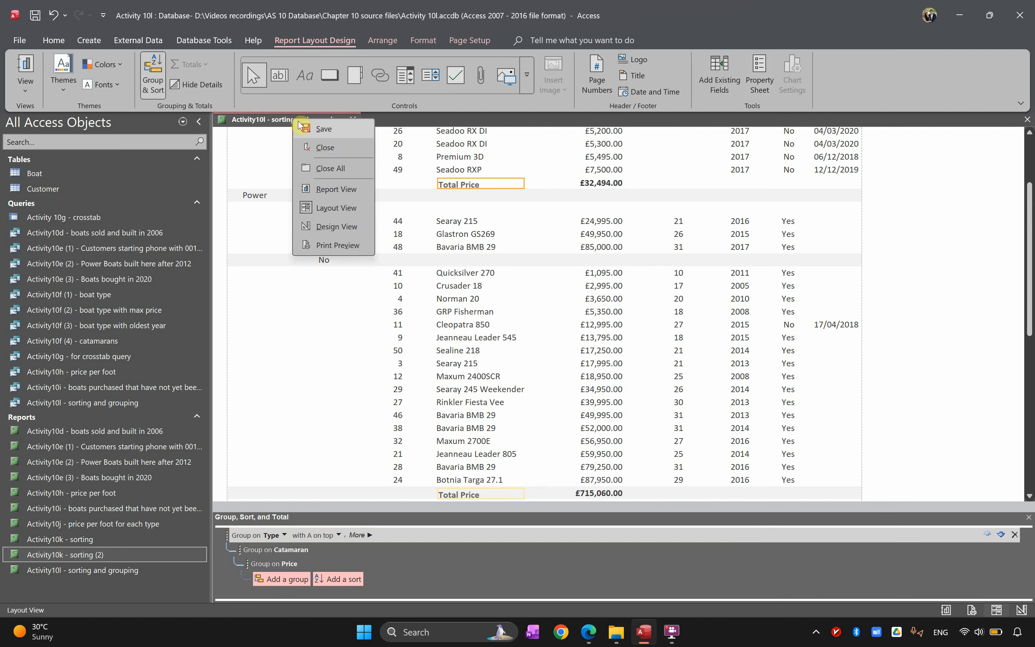